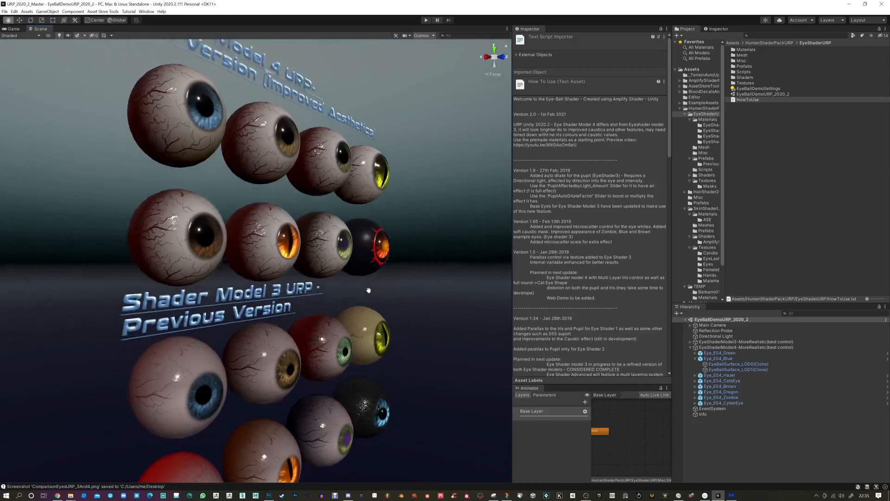
Examine the Shader Model 4 and Shader Model 3 eyeball rows from several angles, comparing the new and previous versions.
{"action": "left_click_drag", "start_coordinate": [295, 250], "coordinate": [410, 295], "text": "alt"}
{"action": "left_click_drag", "start_coordinate": [221, 298], "coordinate": [284, 445], "text": "alt"}
{"action": "left_click_drag", "start_coordinate": [297, 380], "coordinate": [282, 248], "text": "alt"}
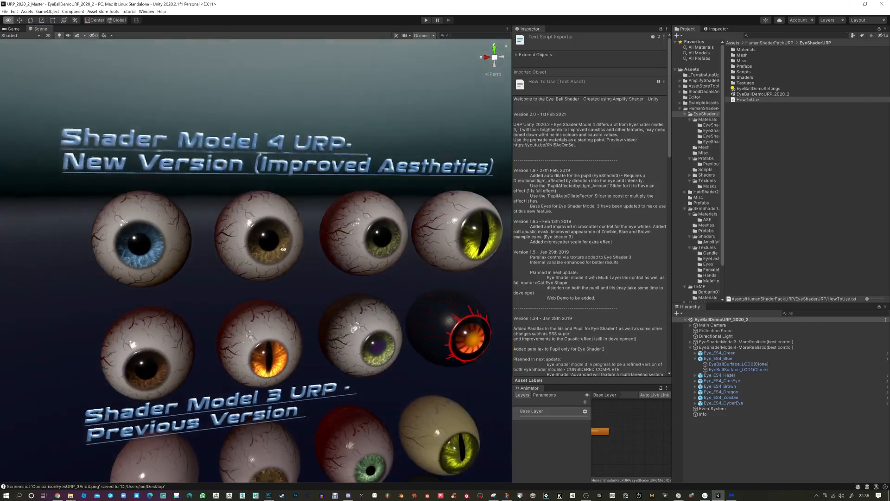
{"action": "left_click_drag", "start_coordinate": [221, 289], "coordinate": [191, 270], "text": "alt"}
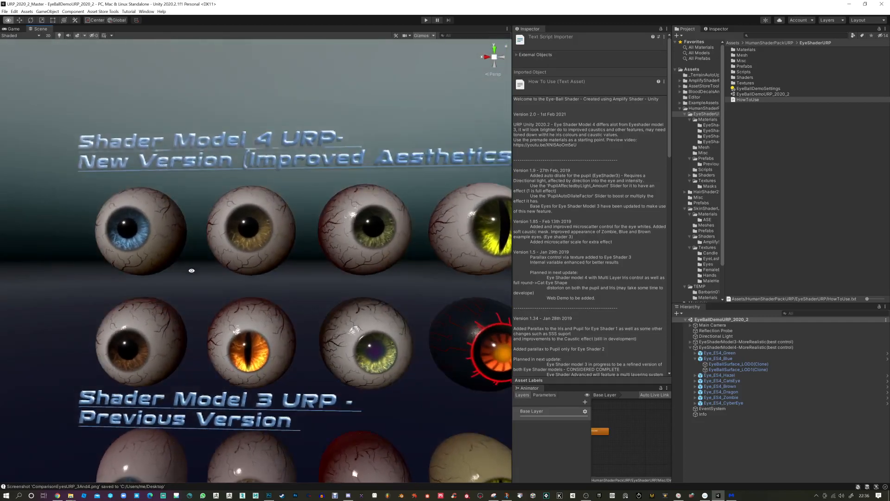
{"action": "left_click_drag", "start_coordinate": [247, 359], "coordinate": [327, 340], "text": "alt"}
{"action": "scroll", "coordinate": [320, 339], "scroll_direction": "down", "scroll_amount": 5}
{"action": "middle_click_drag", "start_coordinate": [262, 333], "coordinate": [299, 364]}
{"action": "left_click_drag", "start_coordinate": [299, 364], "coordinate": [296, 371], "text": "alt"}
{"action": "right_click_drag", "start_coordinate": [296, 371], "coordinate": [324, 402], "text": "alt"}
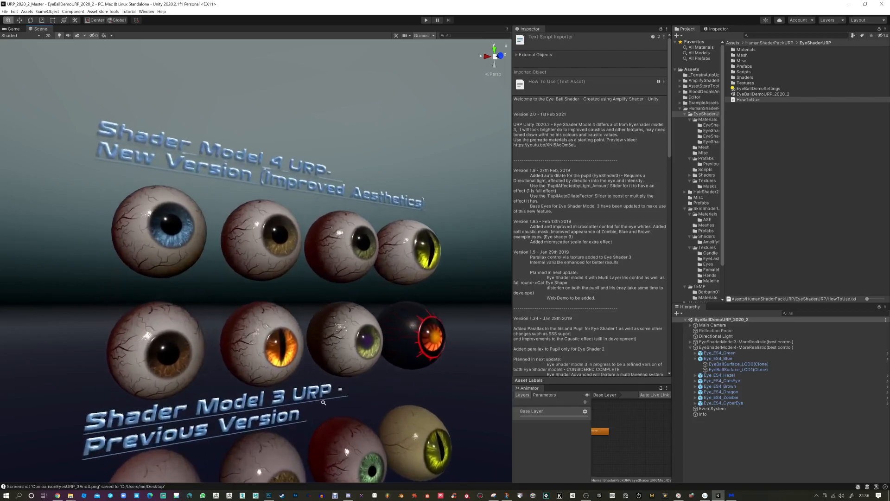
{"action": "left_click_drag", "start_coordinate": [324, 403], "coordinate": [307, 414], "text": "alt"}
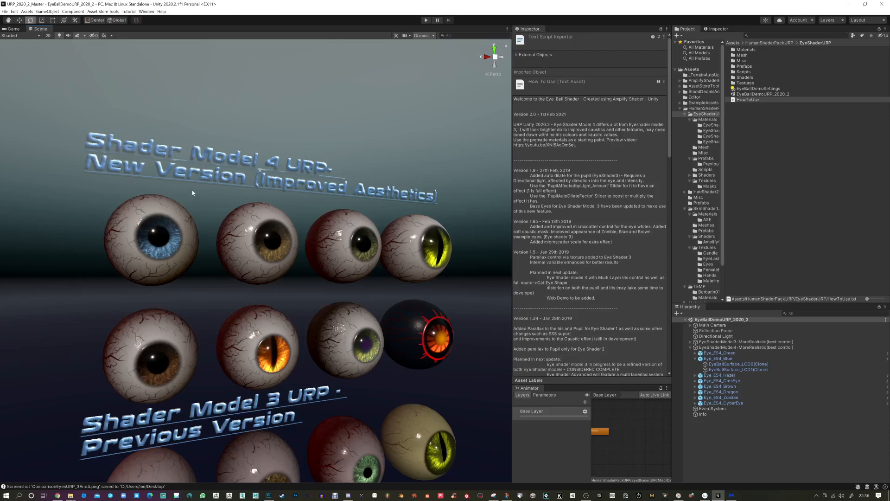
{"action": "left_click_drag", "start_coordinate": [192, 192], "coordinate": [142, 277], "text": "alt"}
{"action": "left_click_drag", "start_coordinate": [214, 263], "coordinate": [204, 242], "text": "alt"}
{"action": "middle_click_drag", "start_coordinate": [230, 249], "coordinate": [241, 235]}
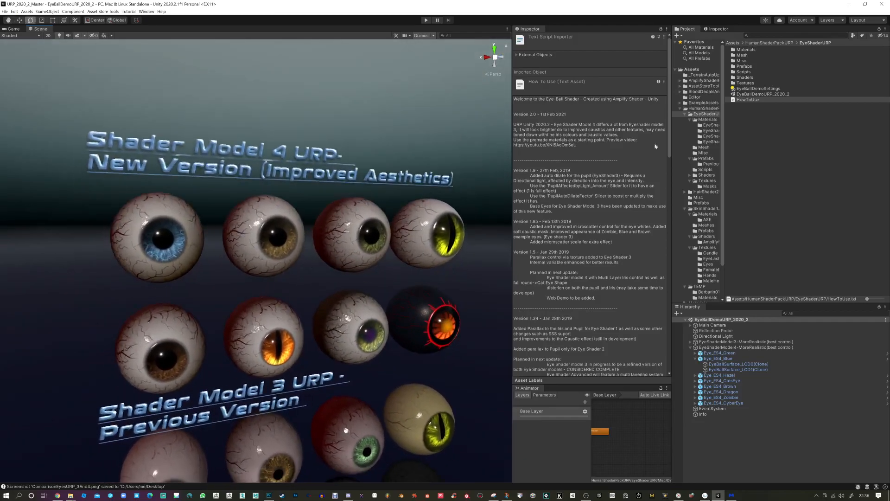
Apply the EyeShader4_z_DEMO material from the EyeShader4 materials folder to the blue eyeball in the Shader Model 4 group.
{"action": "left_click_drag", "start_coordinate": [723, 133], "coordinate": [770, 132]}
{"action": "left_click", "coordinate": [716, 141]}
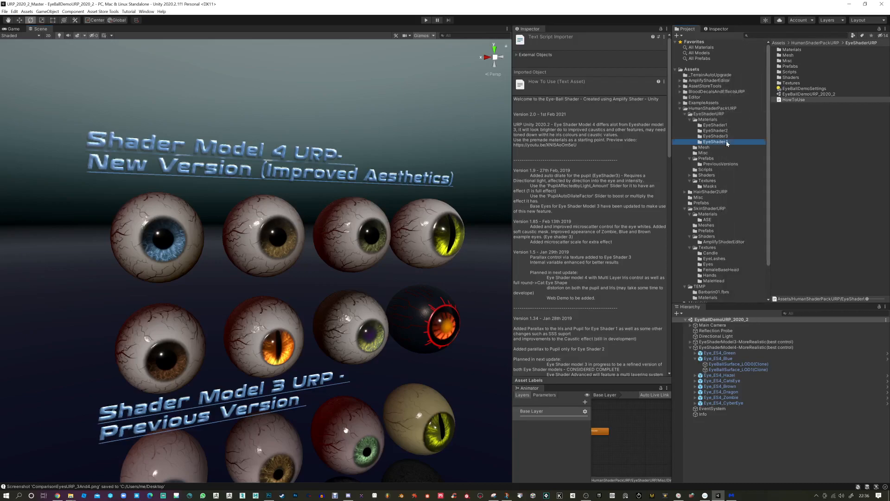
{"action": "left_click", "coordinate": [815, 106]}
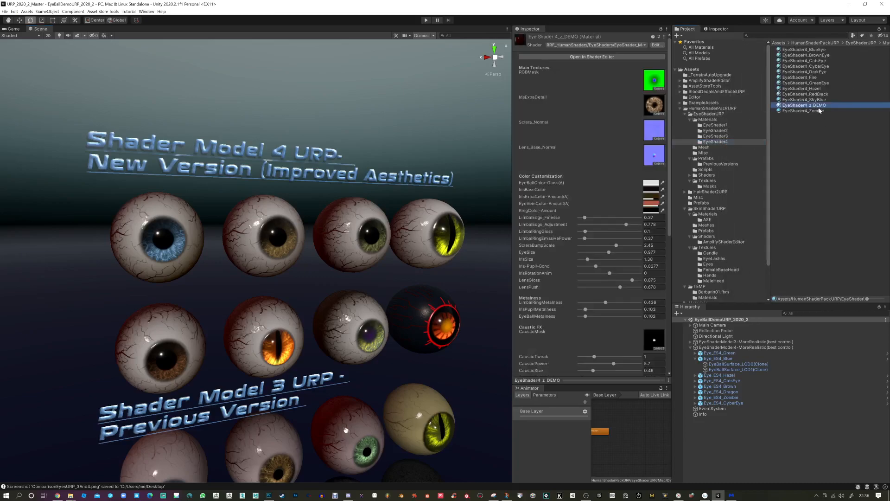
{"action": "left_click_drag", "start_coordinate": [391, 134], "coordinate": [165, 241]}
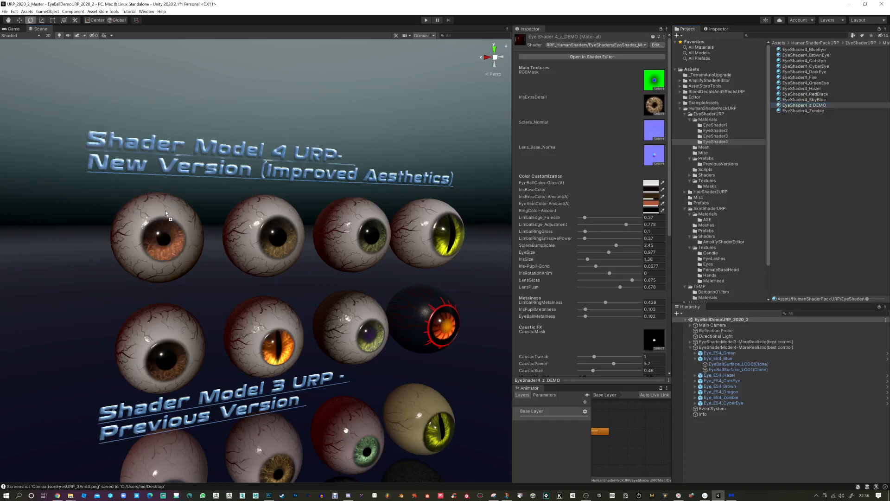
Show the EyeShader4_z_DEMO material's properties, lock the Inspector on them and widen it slightly.
{"action": "scroll", "coordinate": [268, 270], "scroll_direction": "up", "scroll_amount": 6, "text": "alt"}
{"action": "left_click_drag", "start_coordinate": [268, 270], "coordinate": [216, 262], "text": "alt"}
{"action": "left_click", "coordinate": [205, 253]}
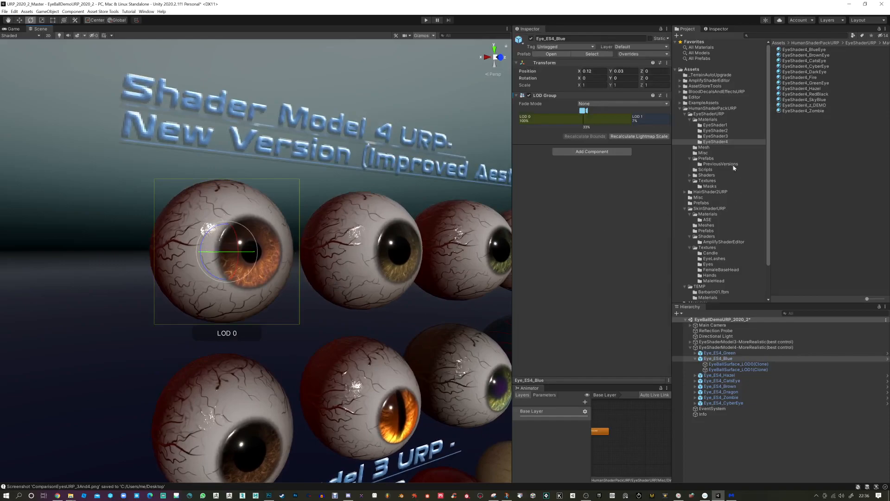
{"action": "left_click", "coordinate": [819, 105]}
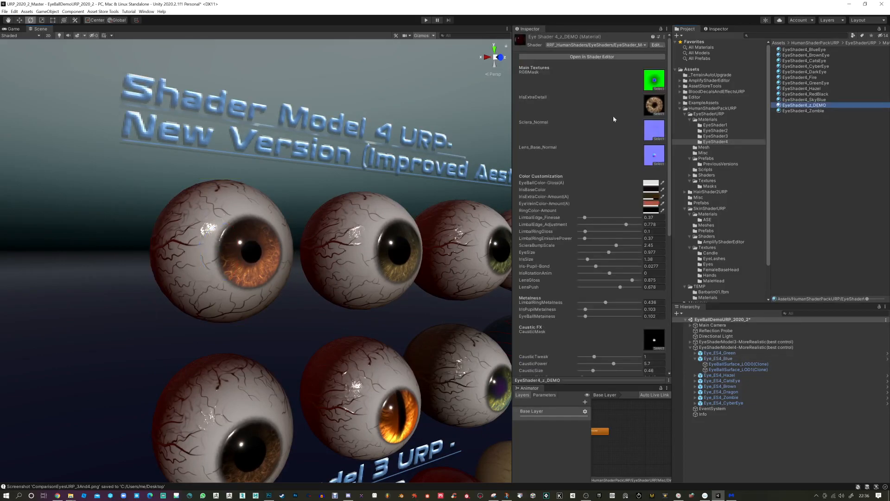
{"action": "left_click", "coordinate": [661, 29]}
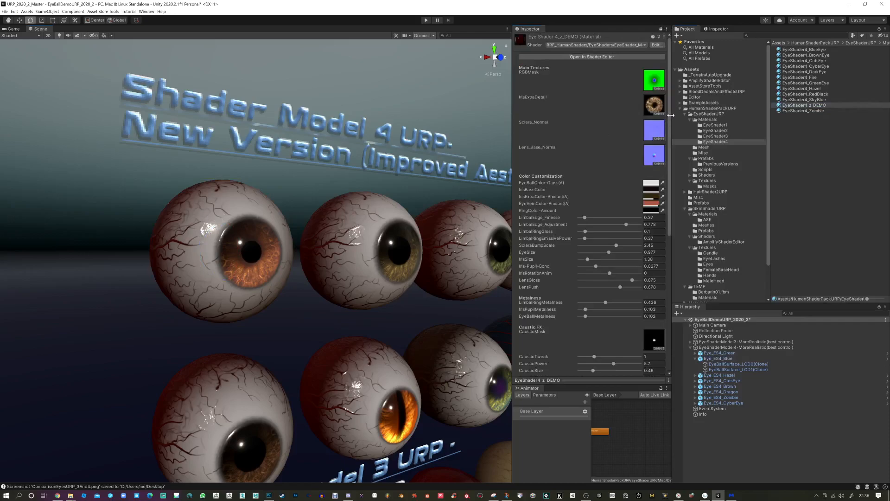
{"action": "left_click_drag", "start_coordinate": [680, 117], "coordinate": [689, 117]}
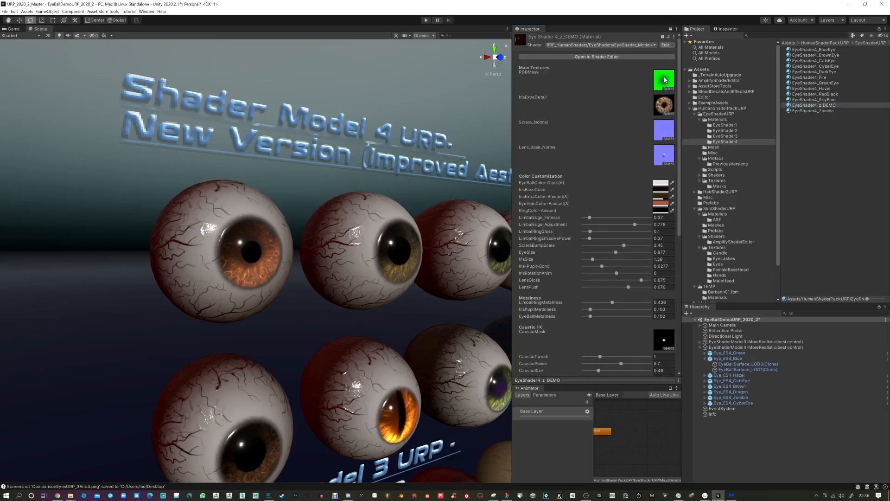
Try MaskIrisRealistic, MaskIrisDashes, MaskIris_Generic, MaskIrisReptile, MaskShape1 and MaskShape2 as the demo material's IrisExtraDetail texture.
{"action": "left_click_drag", "start_coordinate": [220, 196], "coordinate": [243, 235], "text": "alt"}
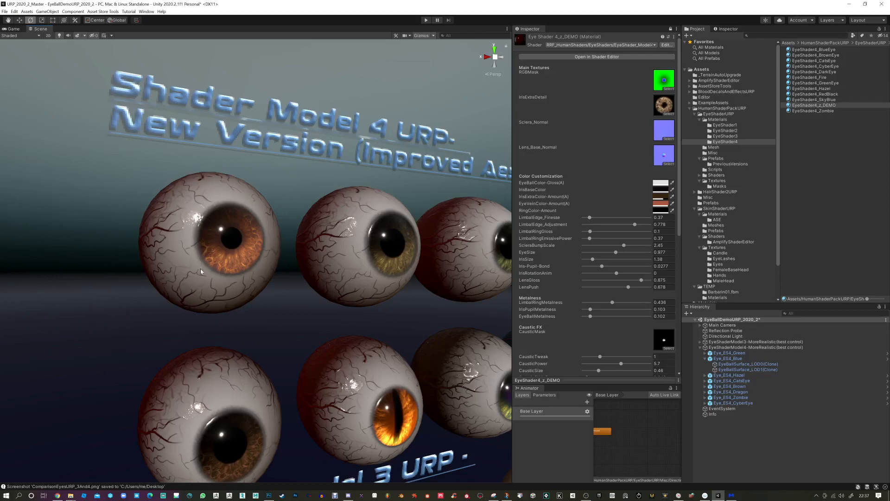
{"action": "left_click_drag", "start_coordinate": [248, 218], "coordinate": [230, 211], "text": "alt"}
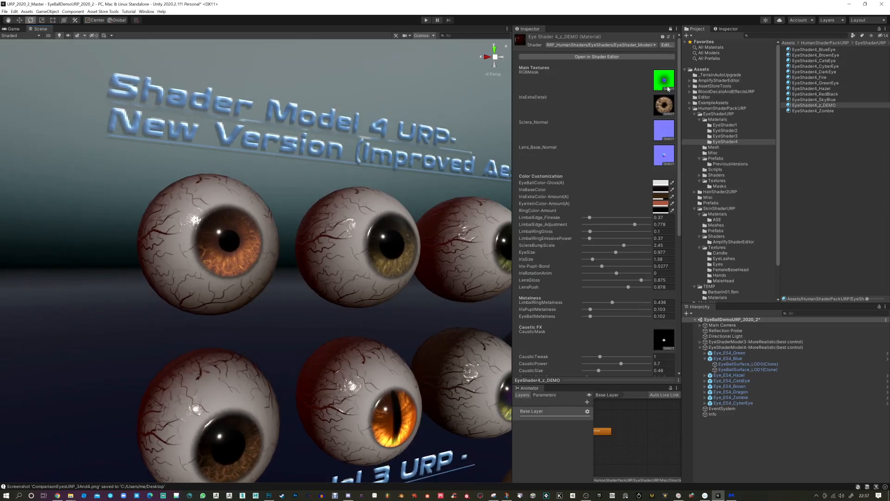
{"action": "left_click", "coordinate": [661, 110]}
{"action": "left_click", "coordinate": [786, 112]}
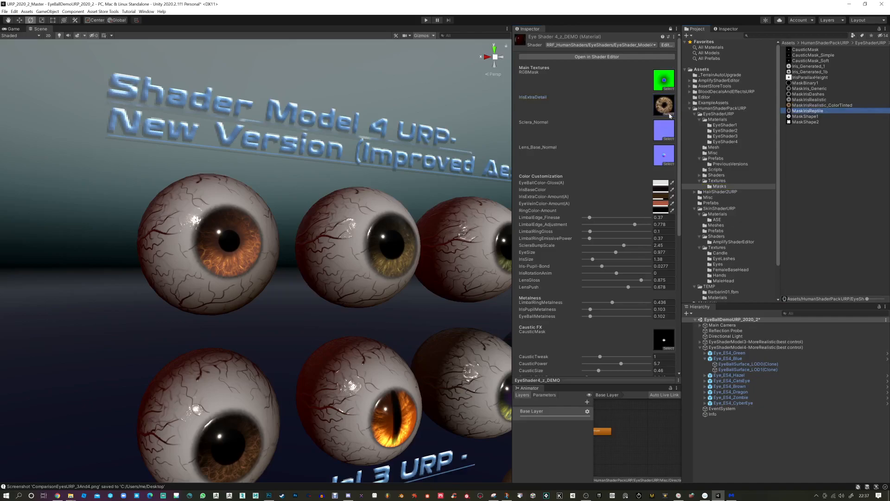
{"action": "left_click", "coordinate": [669, 114]}
{"action": "left_click", "coordinate": [693, 232]}
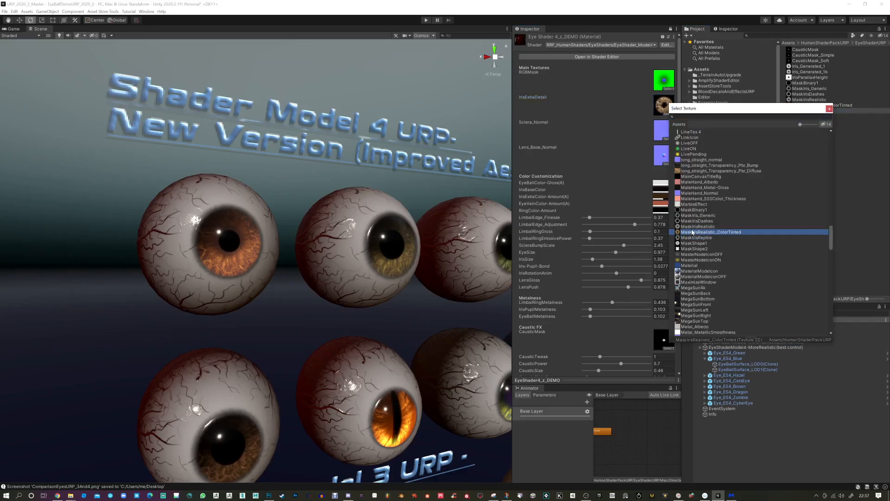
{"action": "left_click", "coordinate": [695, 227]}
{"action": "left_click", "coordinate": [697, 221]}
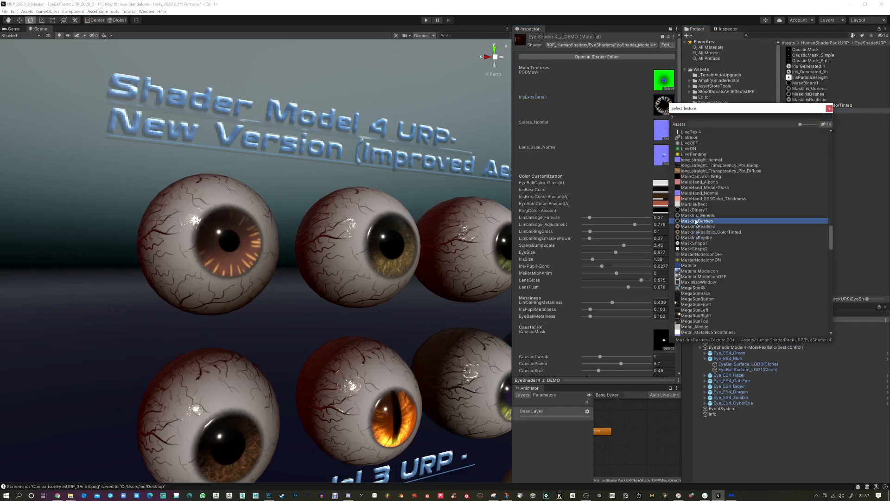
{"action": "left_click", "coordinate": [692, 216]}
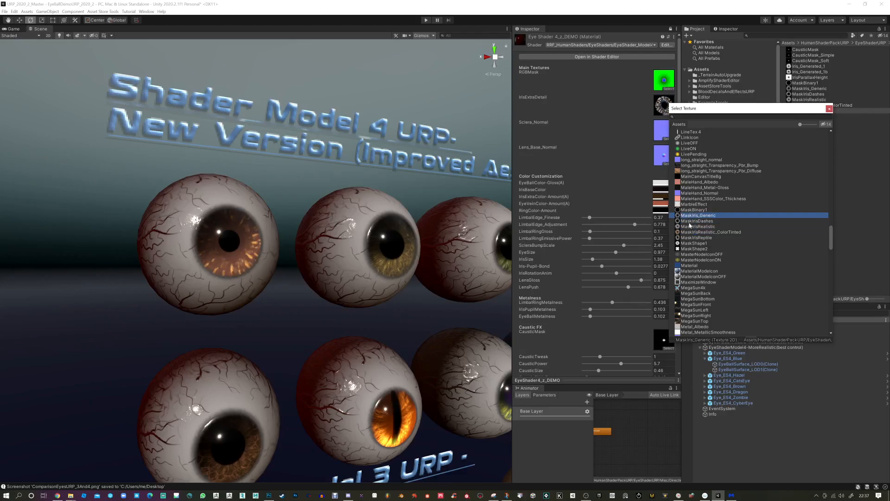
{"action": "left_click", "coordinate": [691, 238]}
{"action": "left_click", "coordinate": [690, 243]}
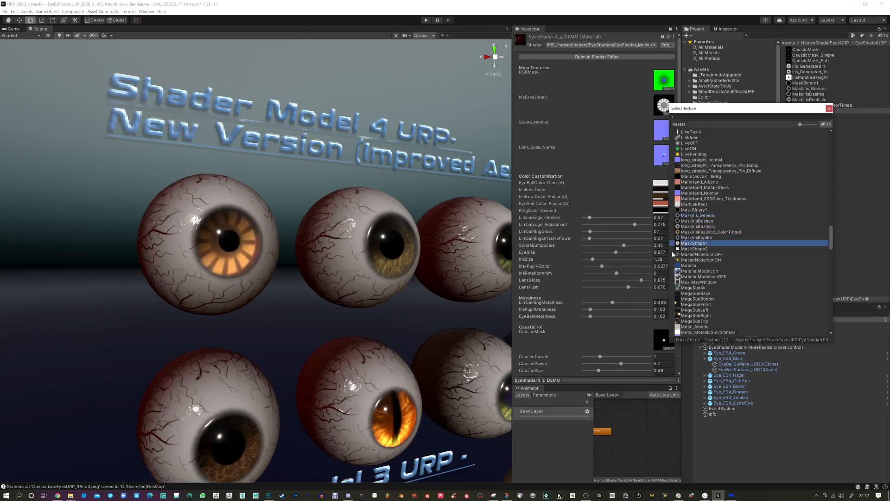
{"action": "left_click", "coordinate": [692, 249]}
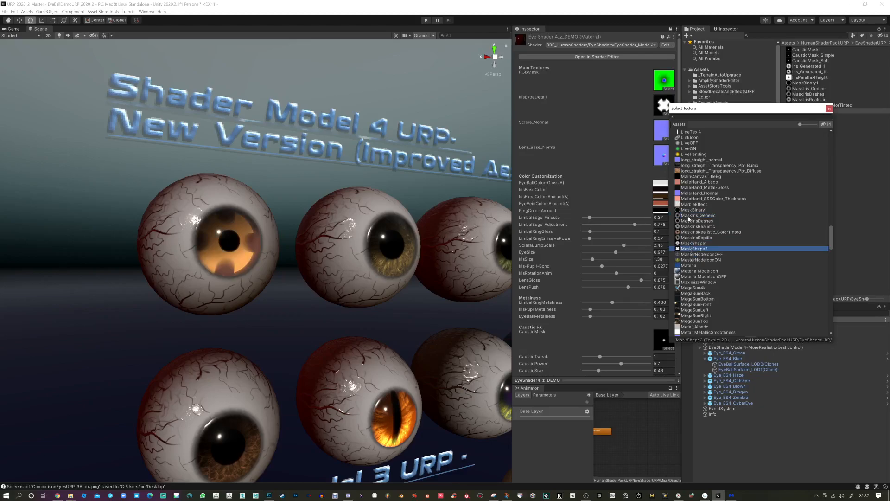
Compare the dashed and realistic iris masks again and set the IrisExtraDetail texture to MaskIrisRealistic_ColorTinted.
{"action": "left_click", "coordinate": [689, 221]}
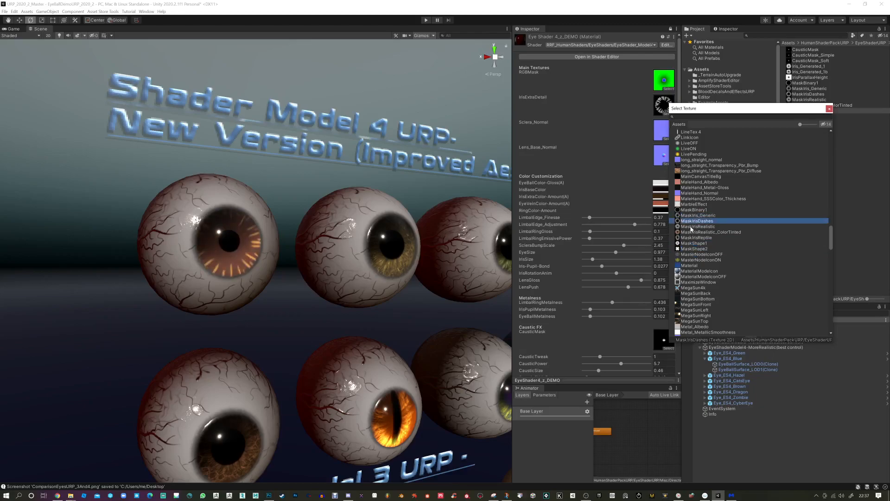
{"action": "left_click", "coordinate": [692, 227]}
{"action": "left_click", "coordinate": [692, 233]}
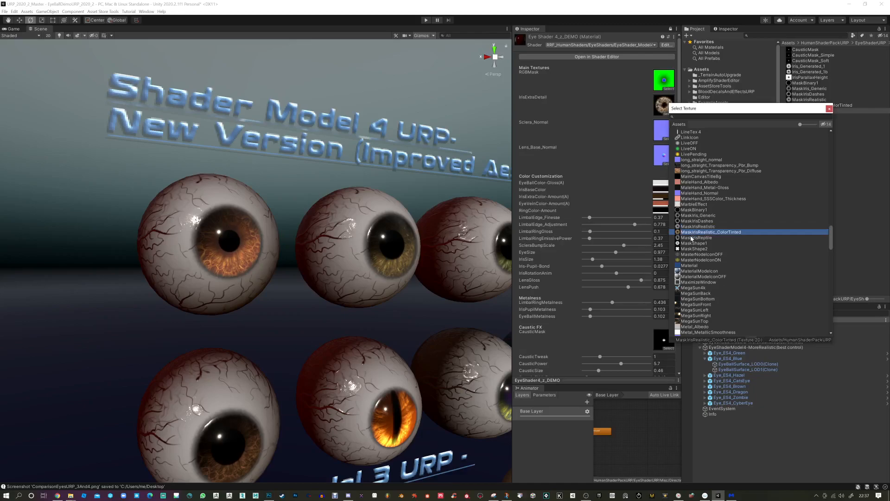
{"action": "left_click", "coordinate": [695, 227]}
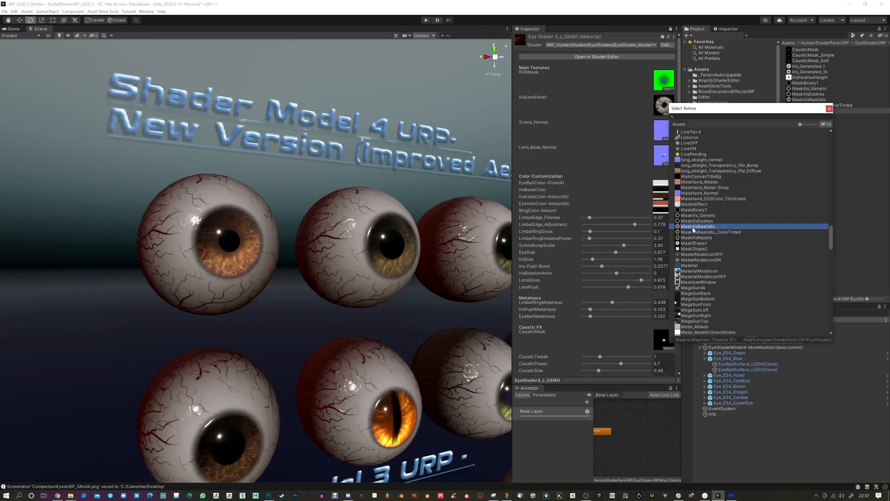
{"action": "left_click", "coordinate": [695, 232]}
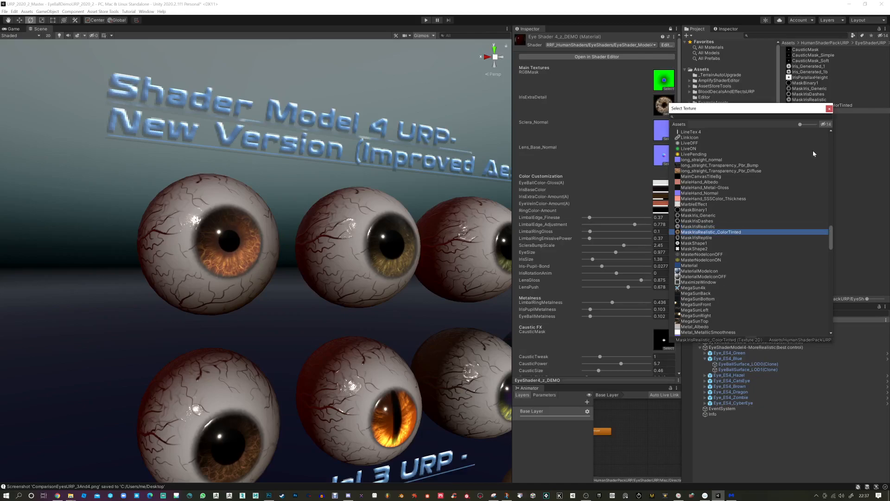
{"action": "left_click", "coordinate": [830, 109]}
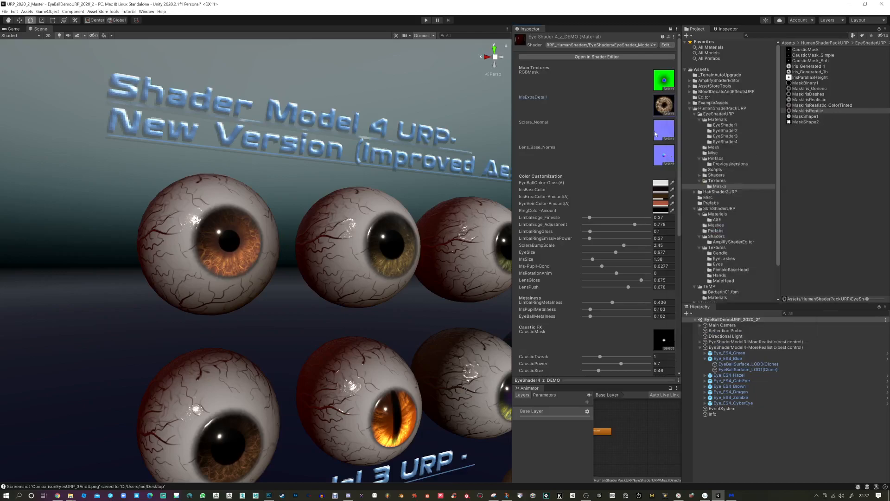
Set the material's IrisExtraColor-Amount to dark green 1A4D33 with alpha 167 and its IrisBaseColor to near-black 110D0F.
{"action": "left_click", "coordinate": [661, 197]}
{"action": "mouse_move", "coordinate": [701, 246]}
{"action": "left_mouse_down"}
{"action": "mouse_move", "coordinate": [708, 259]}
{"action": "mouse_move", "coordinate": [694, 217]}
{"action": "mouse_move", "coordinate": [668, 232]}
{"action": "left_mouse_up"}
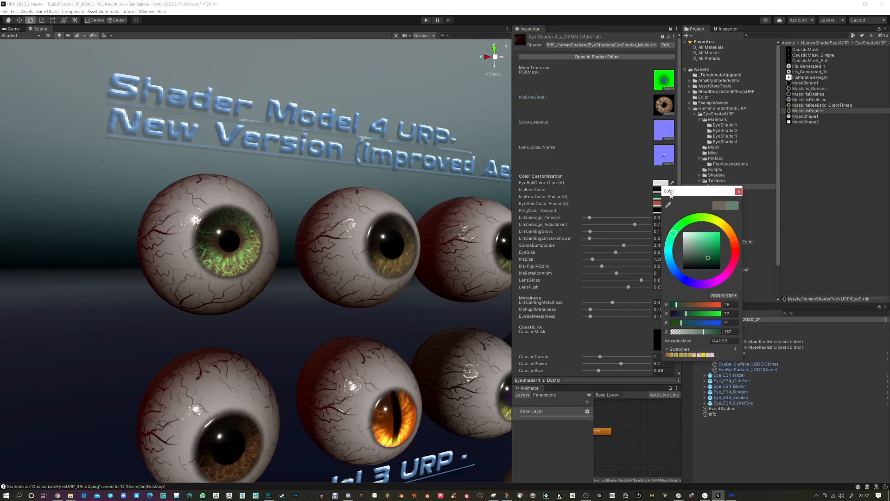
{"action": "left_click", "coordinate": [739, 192]}
{"action": "left_click", "coordinate": [659, 190]}
{"action": "mouse_move", "coordinate": [704, 255]}
{"action": "left_mouse_down"}
{"action": "mouse_move", "coordinate": [719, 221]}
{"action": "mouse_move", "coordinate": [670, 232]}
{"action": "mouse_move", "coordinate": [662, 250]}
{"action": "mouse_move", "coordinate": [707, 234]}
{"action": "mouse_move", "coordinate": [699, 260]}
{"action": "mouse_move", "coordinate": [710, 275]}
{"action": "mouse_move", "coordinate": [674, 218]}
{"action": "mouse_move", "coordinate": [667, 255]}
{"action": "mouse_move", "coordinate": [699, 262]}
{"action": "mouse_move", "coordinate": [669, 258]}
{"action": "mouse_move", "coordinate": [710, 277]}
{"action": "mouse_move", "coordinate": [733, 266]}
{"action": "left_mouse_up"}
{"action": "left_click", "coordinate": [737, 185]}
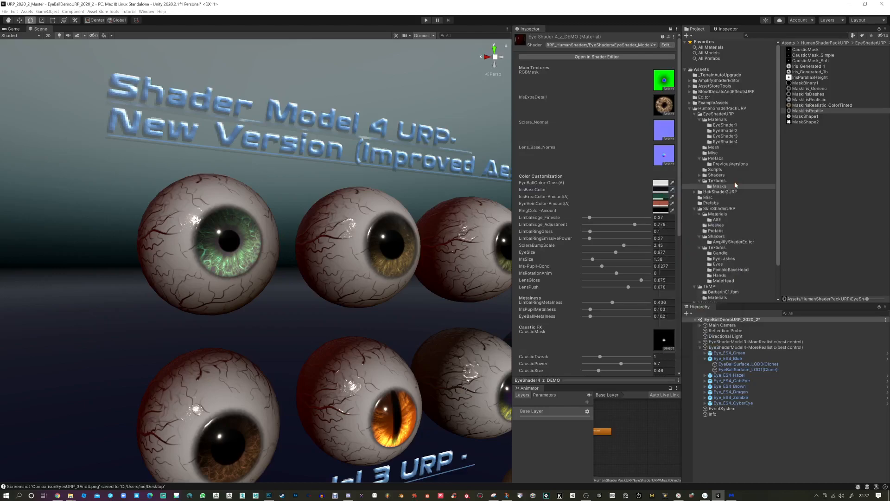
{"action": "left_click", "coordinate": [661, 204]}
{"action": "left_click", "coordinate": [737, 199]}
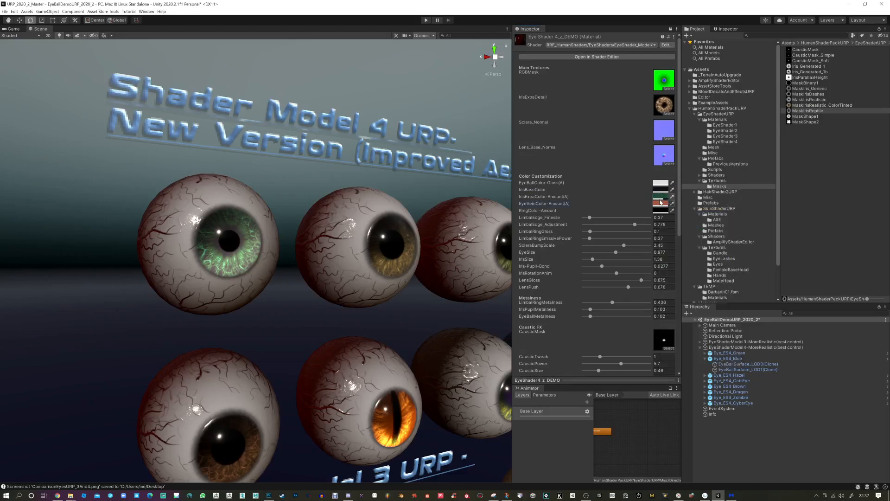
Set the IrisExtraColor-Amount to olive yellow 49521A with alpha 255.
{"action": "left_click", "coordinate": [662, 197]}
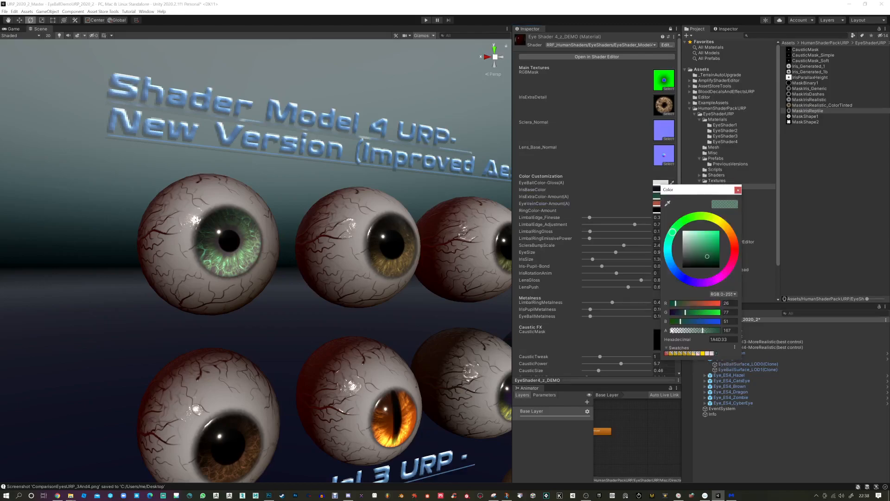
{"action": "left_click_drag", "start_coordinate": [695, 332], "coordinate": [727, 335]}
{"action": "left_click_drag", "start_coordinate": [709, 256], "coordinate": [712, 227]}
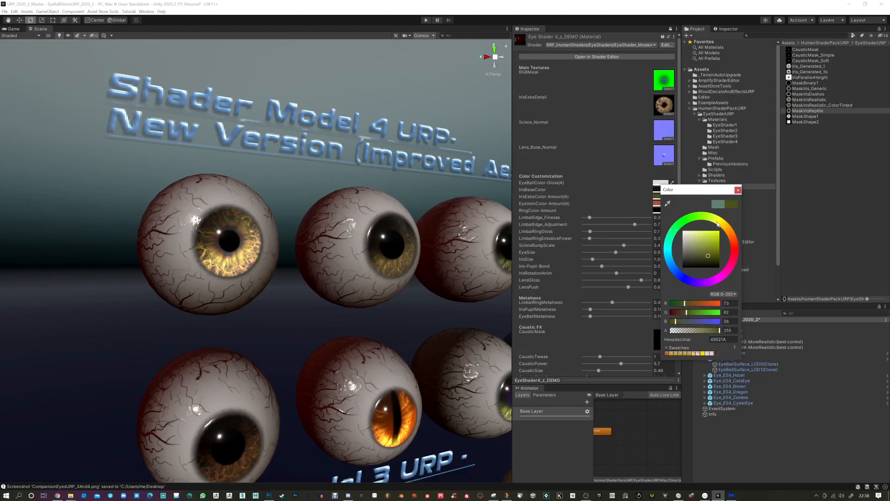
{"action": "left_click", "coordinate": [739, 192]}
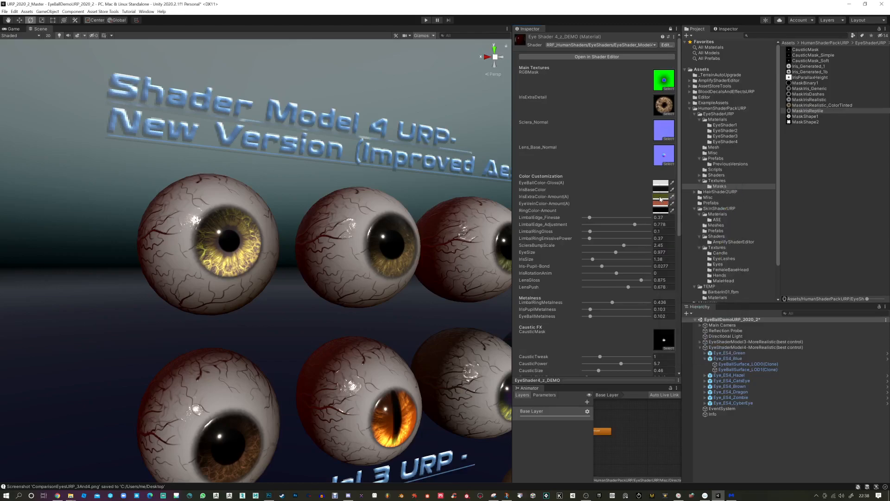
Change the IrisBaseColor to a warmer, more saturated dark tone to give the iris a golden-orange look.
{"action": "left_click", "coordinate": [659, 197]}
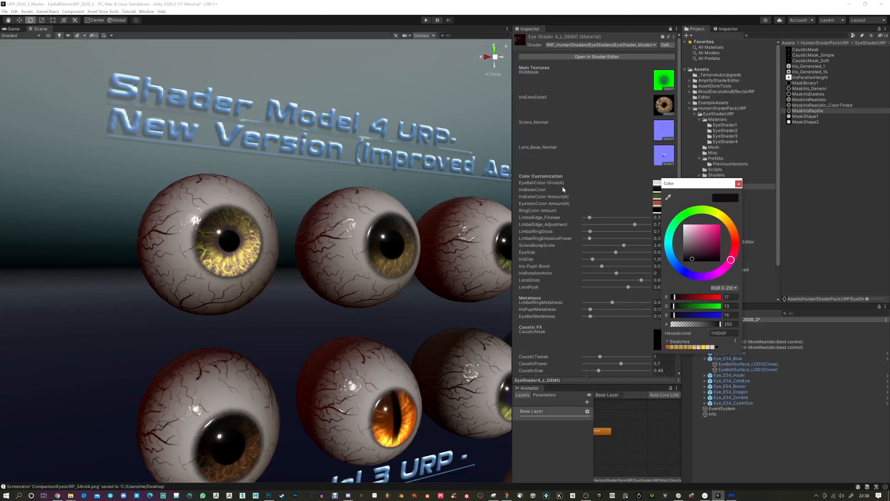
{"action": "mouse_move", "coordinate": [694, 261]}
{"action": "left_mouse_down"}
{"action": "mouse_move", "coordinate": [742, 248]}
{"action": "mouse_move", "coordinate": [735, 220]}
{"action": "mouse_move", "coordinate": [747, 244]}
{"action": "mouse_move", "coordinate": [712, 261]}
{"action": "left_mouse_up"}
{"action": "left_click", "coordinate": [738, 184]}
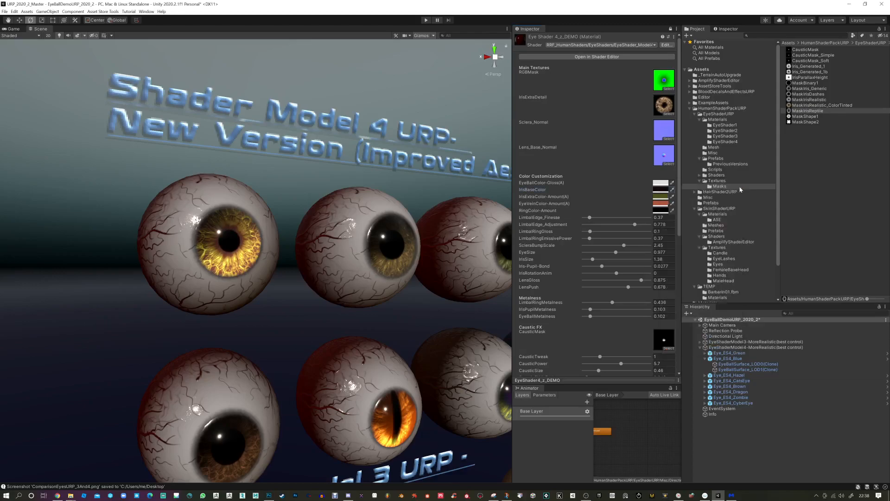
Tint the eyeball by setting the material's EyeBallColor-Gloss to yellow-green DAE588.
{"action": "left_click", "coordinate": [658, 189]}
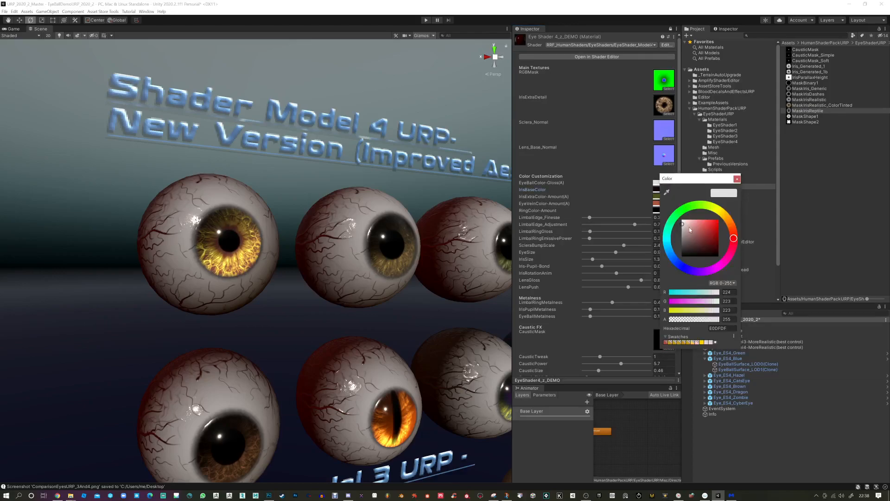
{"action": "mouse_move", "coordinate": [683, 224]}
{"action": "left_mouse_down"}
{"action": "mouse_move", "coordinate": [684, 234]}
{"action": "mouse_move", "coordinate": [679, 212]}
{"action": "mouse_move", "coordinate": [700, 272]}
{"action": "mouse_move", "coordinate": [726, 216]}
{"action": "mouse_move", "coordinate": [691, 231]}
{"action": "mouse_move", "coordinate": [703, 222]}
{"action": "mouse_move", "coordinate": [700, 229]}
{"action": "mouse_move", "coordinate": [689, 223]}
{"action": "mouse_move", "coordinate": [697, 224]}
{"action": "left_mouse_up"}
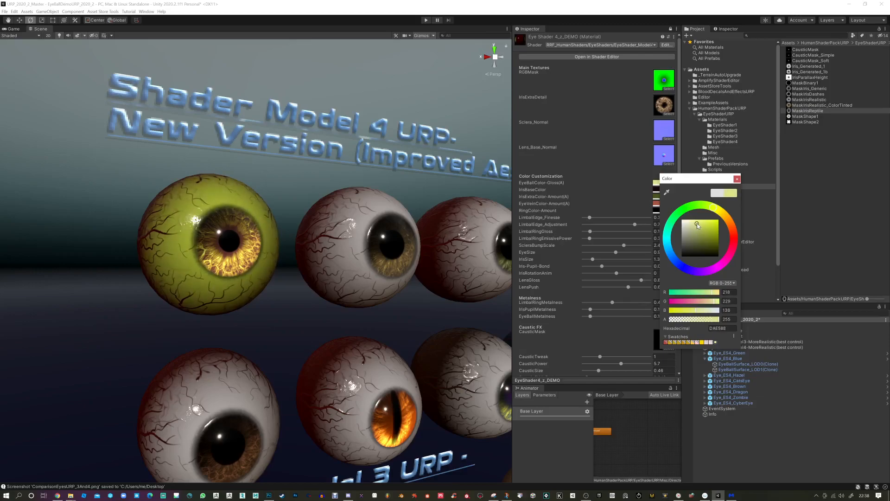
{"action": "left_click", "coordinate": [737, 179]}
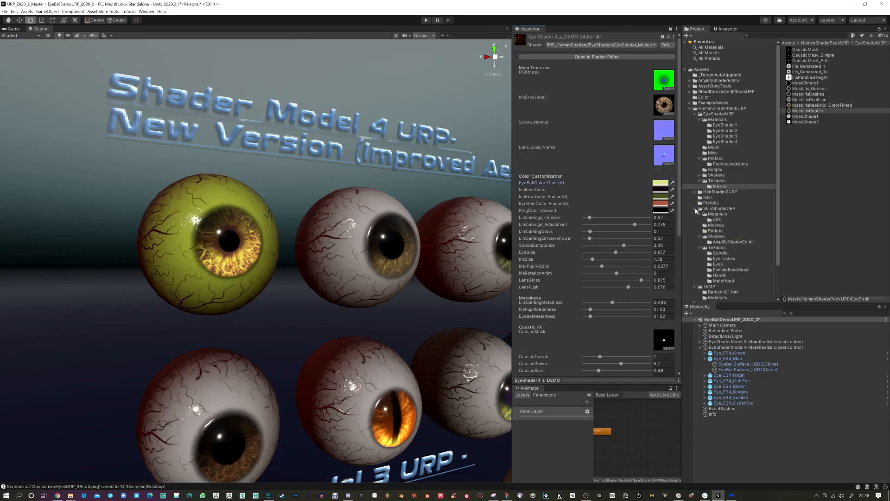
Set the RingColor-Amount to a nearly opaque yellow FDE113 and the LimbalRingEmissivePower to 4.
{"action": "left_click", "coordinate": [665, 212]}
{"action": "left_click_drag", "start_coordinate": [699, 277], "coordinate": [721, 248]}
{"action": "mouse_move", "coordinate": [721, 348]}
{"action": "left_mouse_down"}
{"action": "mouse_move", "coordinate": [669, 350]}
{"action": "mouse_move", "coordinate": [721, 351]}
{"action": "left_mouse_up"}
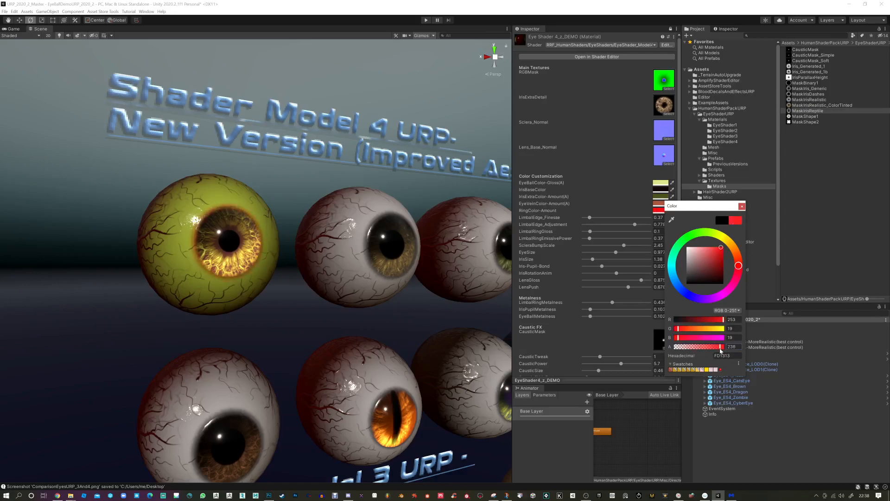
{"action": "left_click_drag", "start_coordinate": [726, 265], "coordinate": [726, 238]}
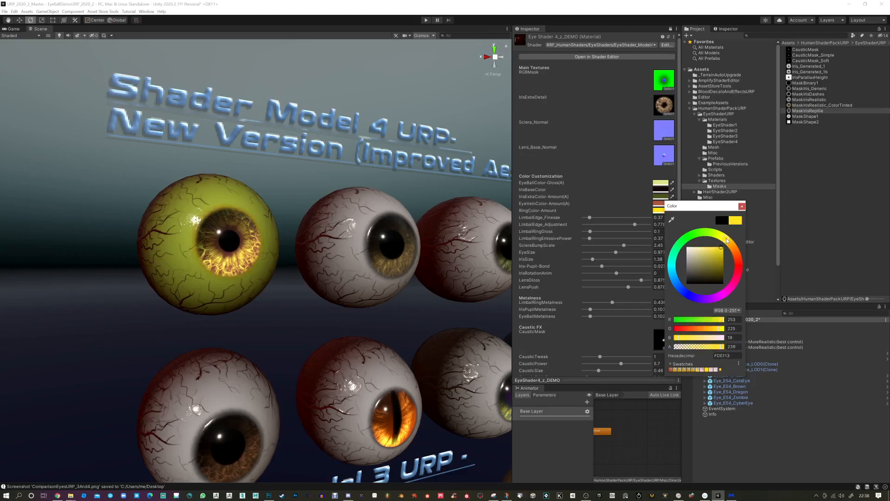
{"action": "left_click", "coordinate": [741, 206]}
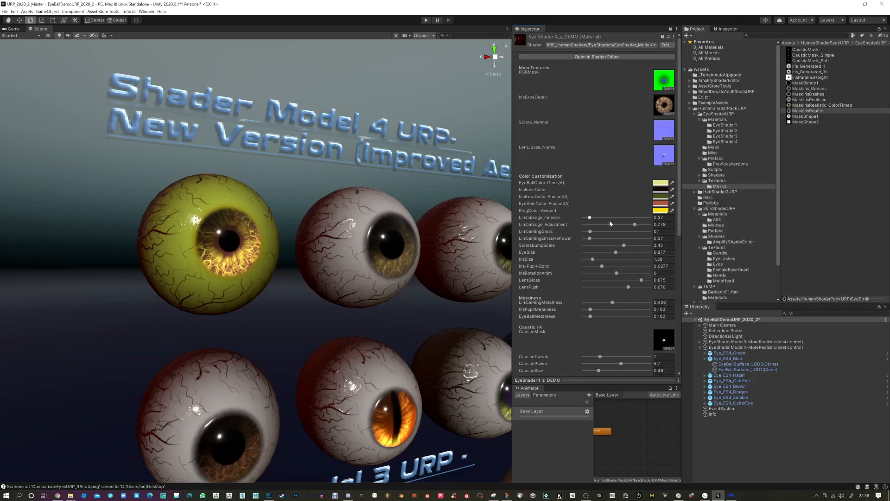
{"action": "left_click_drag", "start_coordinate": [590, 238], "coordinate": [659, 244]}
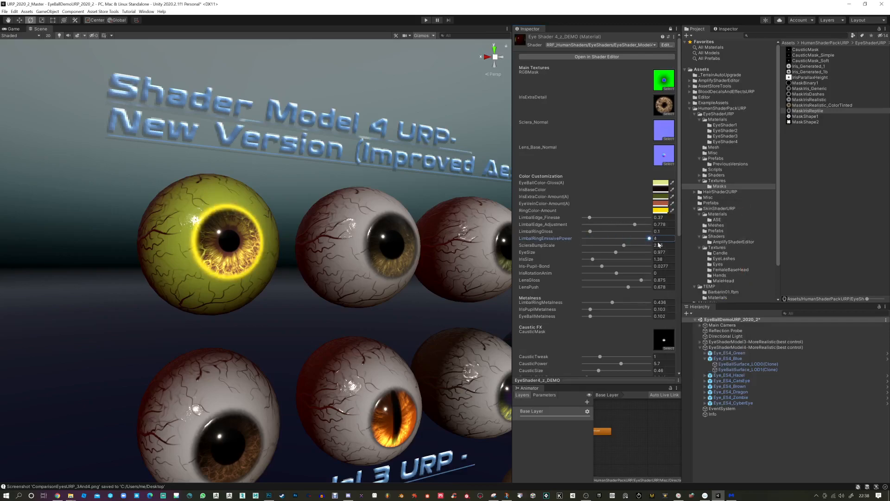
Change the RingColor-Amount to reddish brown 7E3715 with a fairly high alpha, and set the LimbalRingEmissivePower to 3.78.
{"action": "left_click", "coordinate": [660, 210]}
{"action": "mouse_move", "coordinate": [719, 348]}
{"action": "left_mouse_down"}
{"action": "mouse_move", "coordinate": [695, 351]}
{"action": "mouse_move", "coordinate": [705, 350]}
{"action": "left_mouse_up"}
{"action": "left_click_drag", "start_coordinate": [729, 243], "coordinate": [713, 269]}
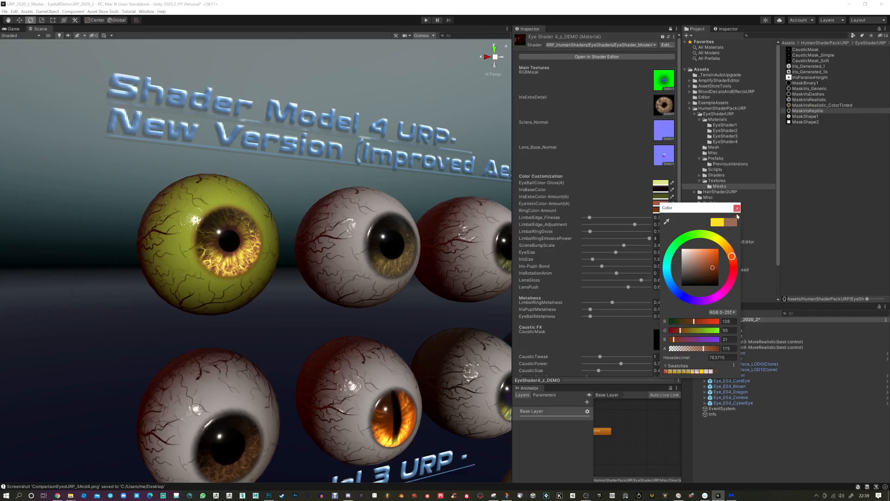
{"action": "left_click_drag", "start_coordinate": [710, 350], "coordinate": [722, 350]}
{"action": "left_click", "coordinate": [737, 208]}
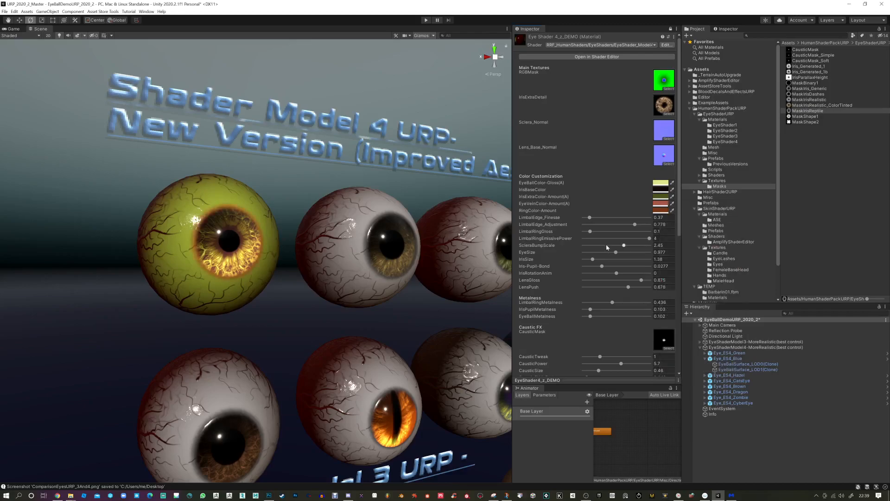
{"action": "mouse_move", "coordinate": [642, 239]}
{"action": "left_mouse_down"}
{"action": "mouse_move", "coordinate": [618, 240]}
{"action": "mouse_move", "coordinate": [665, 241]}
{"action": "mouse_move", "coordinate": [623, 240]}
{"action": "mouse_move", "coordinate": [658, 243]}
{"action": "mouse_move", "coordinate": [626, 240]}
{"action": "mouse_move", "coordinate": [646, 240]}
{"action": "left_mouse_up"}
Rotate the Directional Light to Y -3958.82 to put the eyes in shadow, and reduce the LimbalRingEmissivePower to 0.66.
{"action": "left_click", "coordinate": [726, 337]}
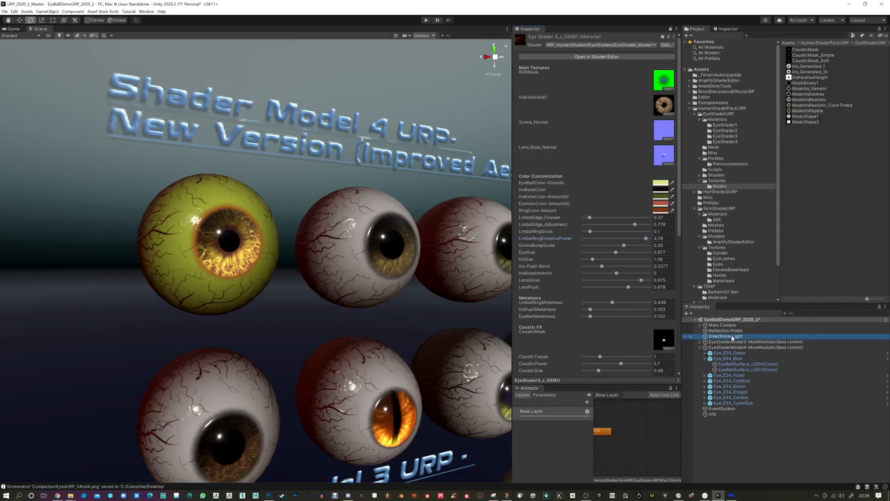
{"action": "left_click", "coordinate": [729, 30]}
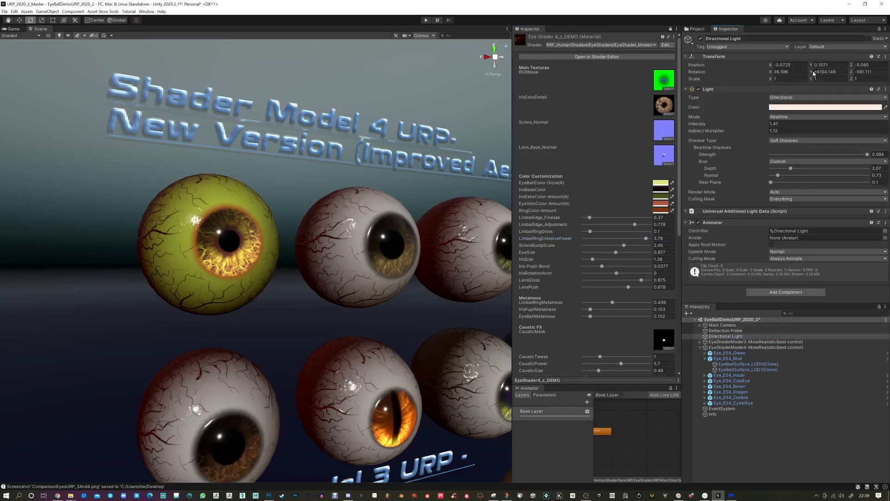
{"action": "left_click_drag", "start_coordinate": [787, 75], "coordinate": [141, 86]}
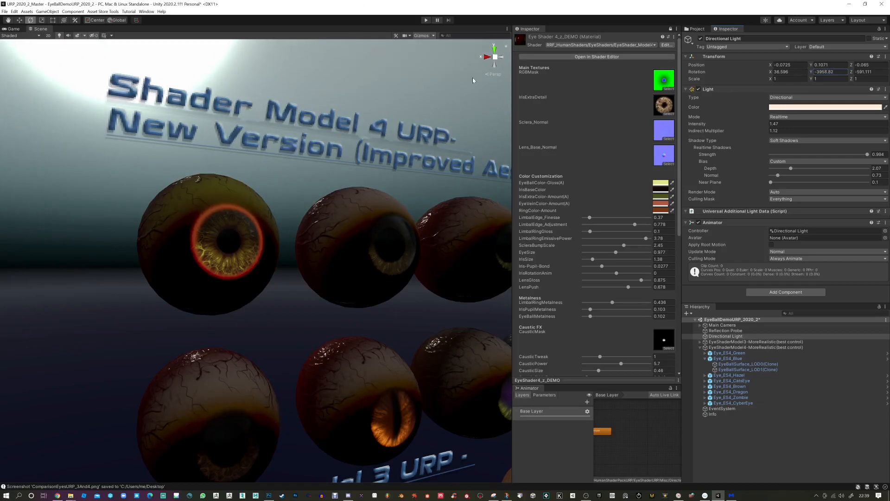
{"action": "left_click_drag", "start_coordinate": [645, 239], "coordinate": [594, 240]}
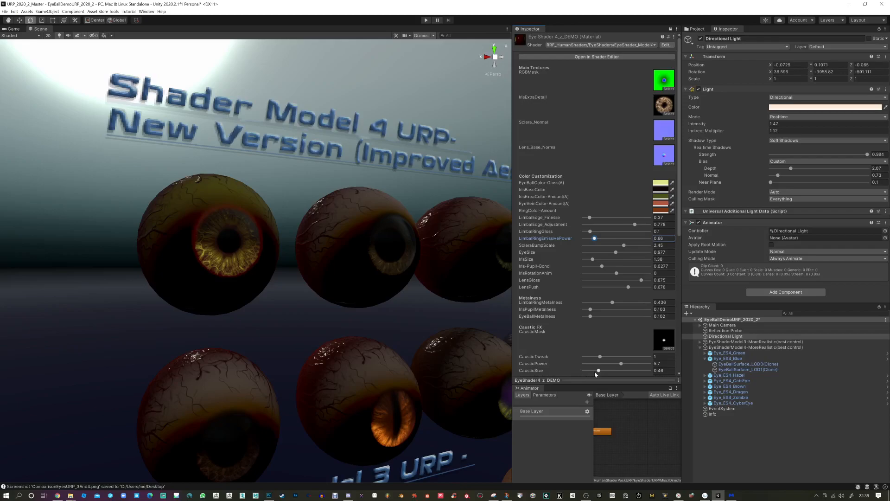
Set the material's CausticFX_InDarkness to 0.027 and turn the Directional Light back toward the eyes at Y rotation -4145.
{"action": "scroll", "coordinate": [601, 375], "scroll_direction": "down", "scroll_amount": 3}
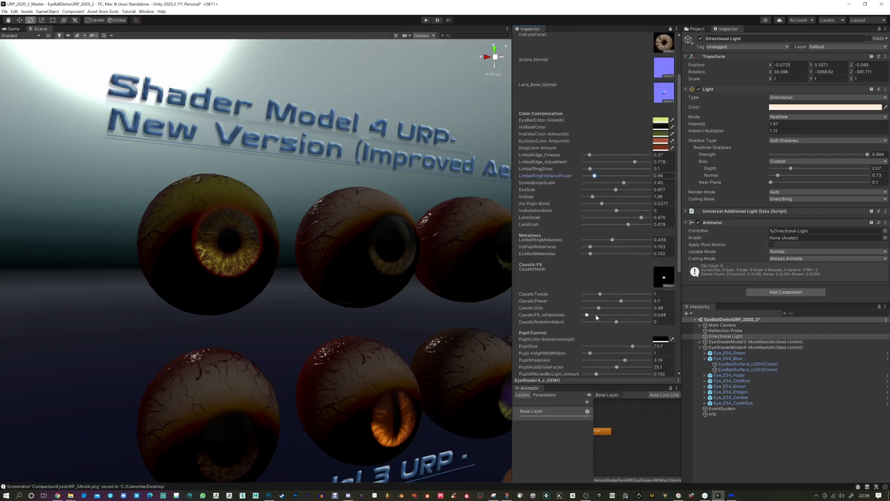
{"action": "left_click_drag", "start_coordinate": [587, 316], "coordinate": [585, 318]}
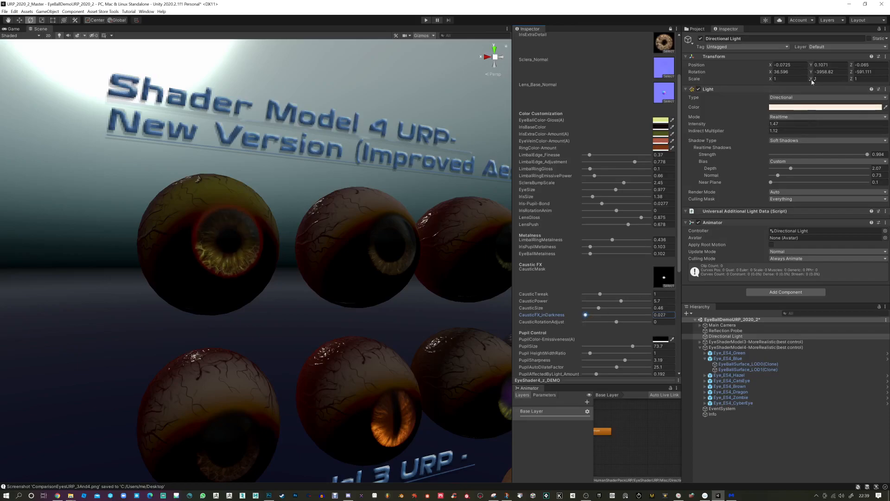
{"action": "left_click_drag", "start_coordinate": [812, 72], "coordinate": [781, 80]}
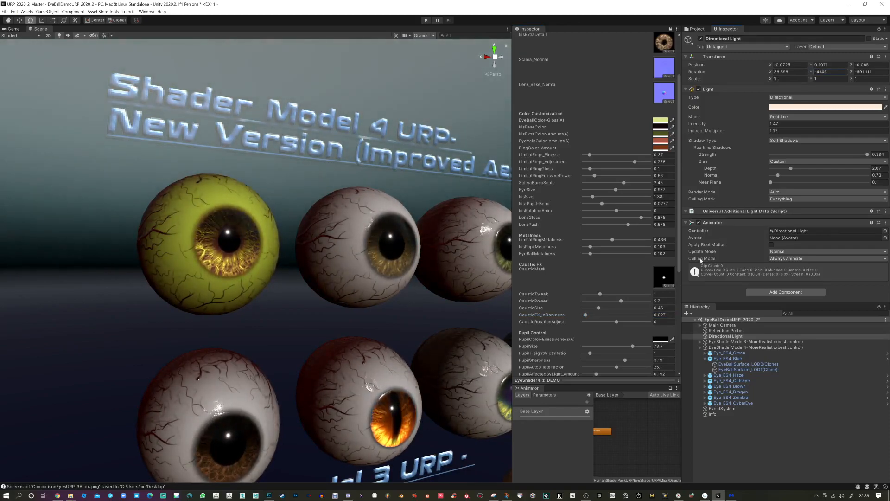
Try the available caustic mask textures on the CausticMask and assign CausticMask_Simple.
{"action": "left_click", "coordinate": [669, 280]}
{"action": "left_click", "coordinate": [670, 286]}
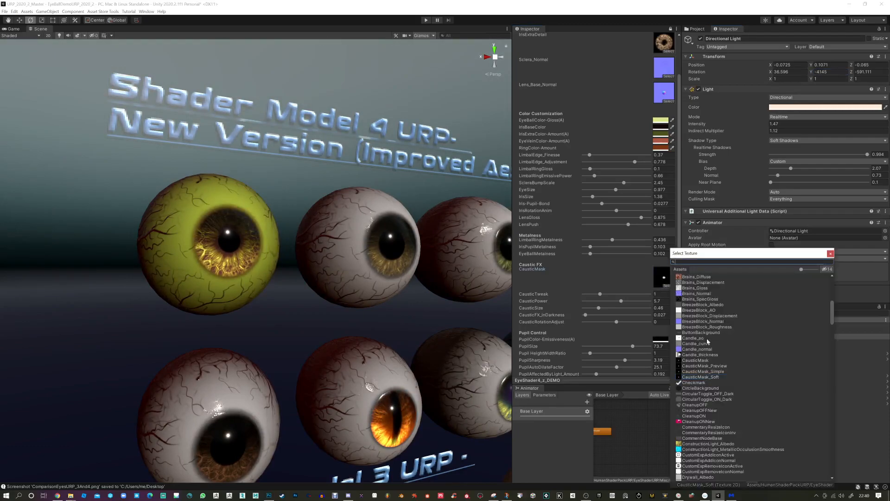
{"action": "double_click", "coordinate": [697, 366]}
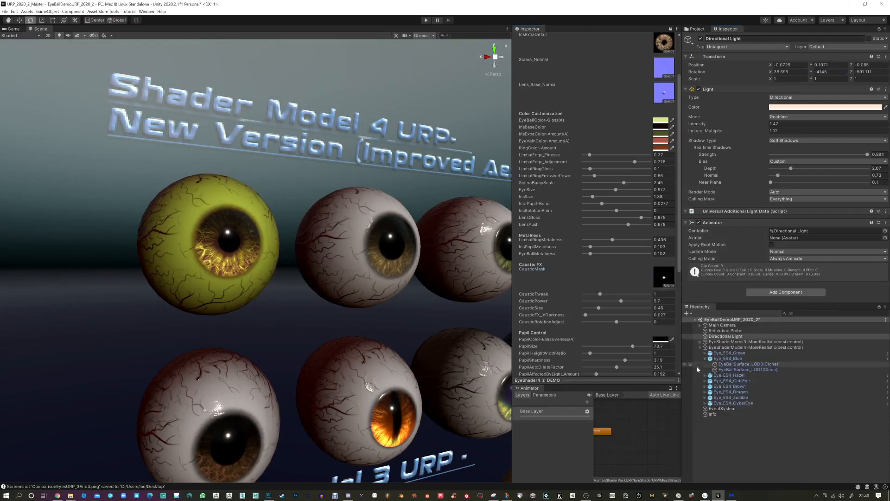
{"action": "left_click", "coordinate": [668, 285]}
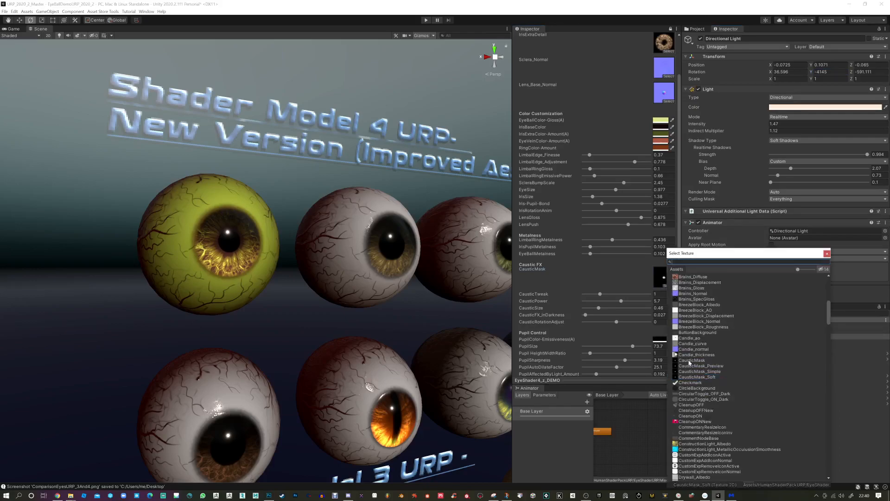
{"action": "left_click", "coordinate": [684, 361]}
{"action": "left_click", "coordinate": [687, 366]}
{"action": "left_click", "coordinate": [688, 372]}
{"action": "left_click", "coordinate": [690, 377]}
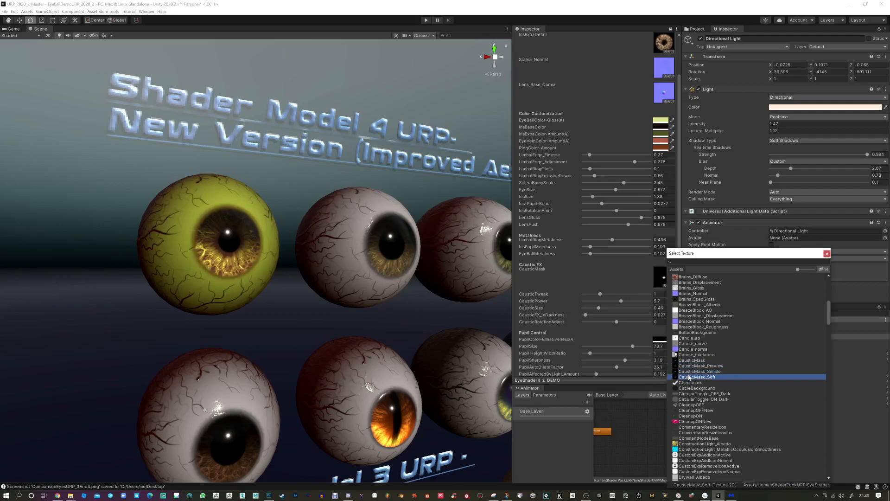
{"action": "left_click", "coordinate": [691, 371]}
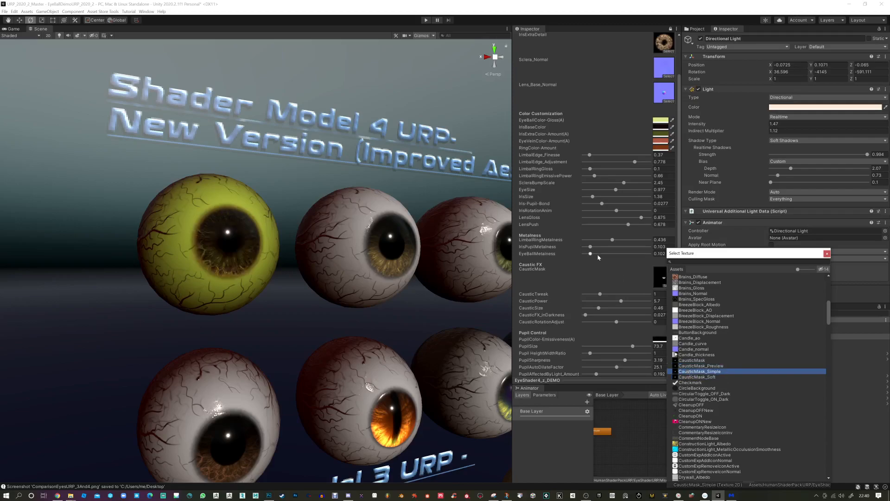
Set the CausticTweak to 1.99, CausticPower to 5.33, CausticSize to 0.94 and CausticRotationAdjust to 0.
{"action": "left_click_drag", "start_coordinate": [601, 294], "coordinate": [627, 323]}
{"action": "left_click", "coordinate": [658, 323]}
{"action": "type", "text": "0"}
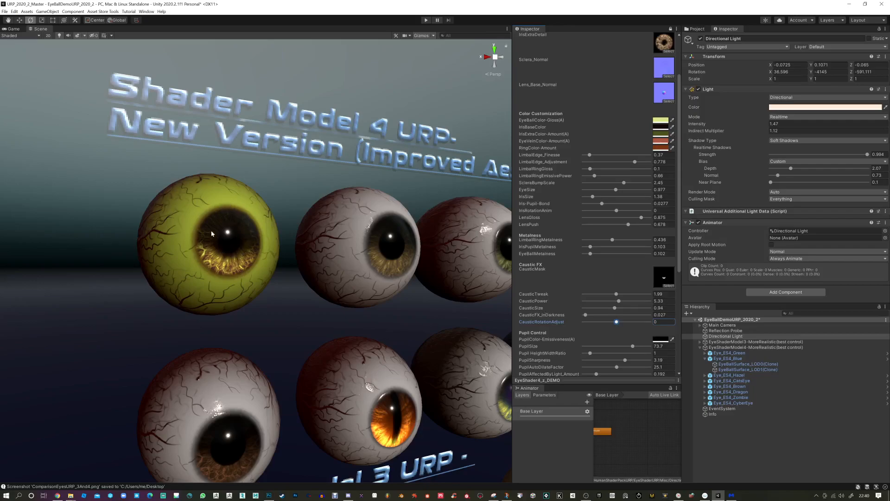
Lighten the EyeBallColor-Gloss to pale yellow ECF3B9.
{"action": "left_click", "coordinate": [660, 120]}
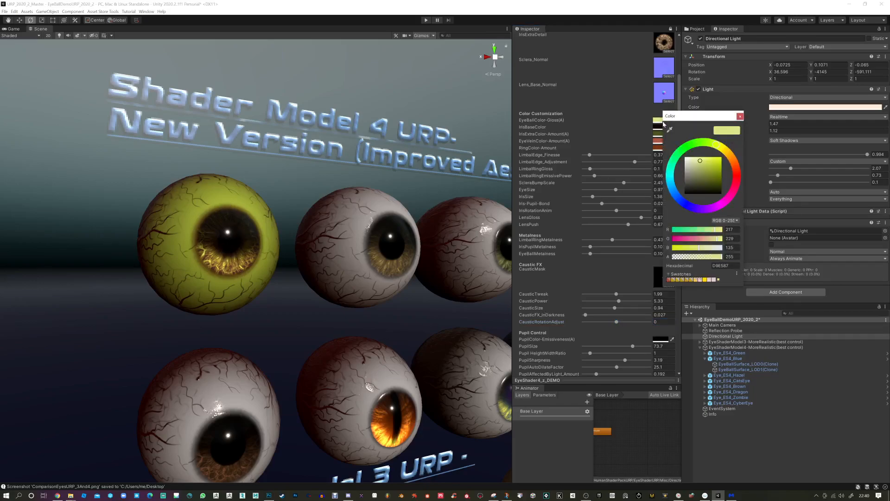
{"action": "left_click_drag", "start_coordinate": [698, 163], "coordinate": [696, 160]}
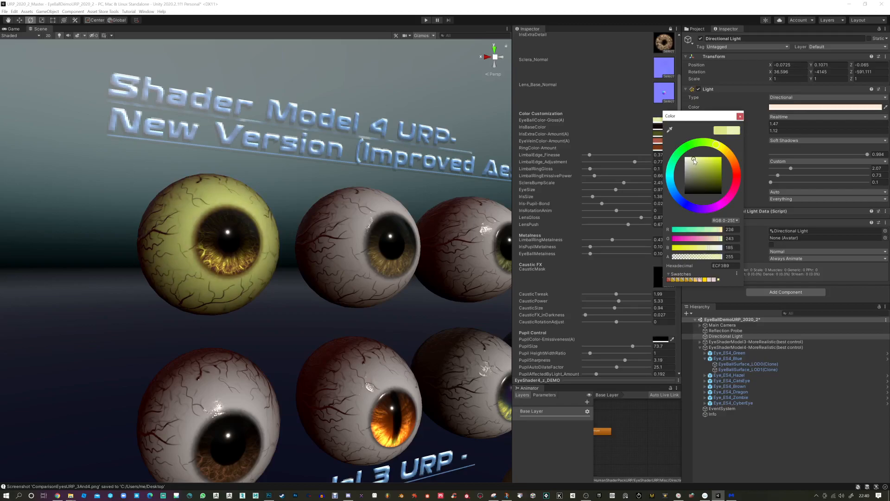
{"action": "left_click", "coordinate": [740, 117]}
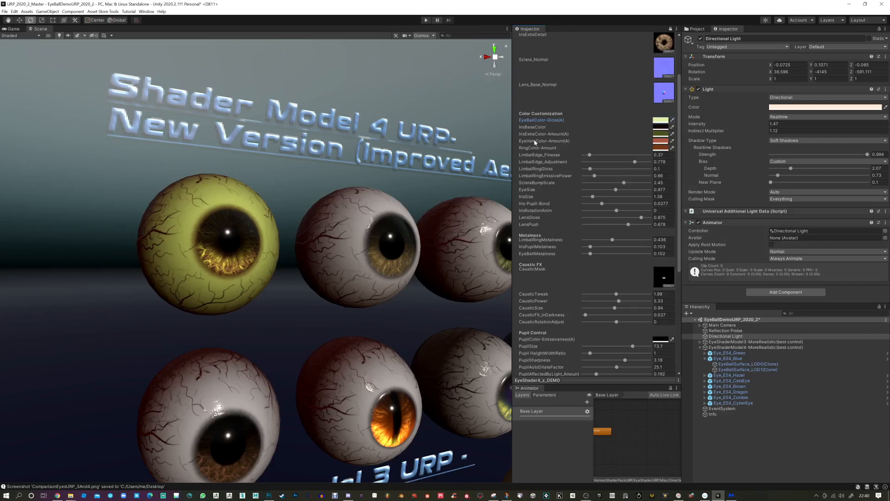
Set the EyeVeinColor-Amount to a bright orange-red FF5328 and view the veins from a slightly different angle.
{"action": "left_click", "coordinate": [658, 140]}
{"action": "left_click_drag", "start_coordinate": [701, 184], "coordinate": [711, 178]}
{"action": "mouse_move", "coordinate": [208, 201]}
{"action": "left_mouse_down", "text": "alt"}
{"action": "mouse_move", "coordinate": [300, 204]}
{"action": "mouse_move", "coordinate": [224, 206]}
{"action": "left_mouse_up", "text": "alt"}
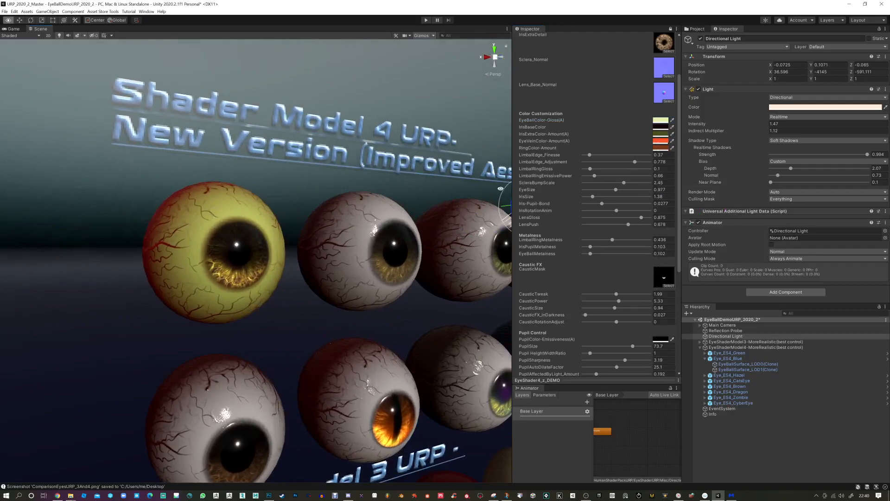
Change the EyeVeinColor-Amount to magenta CB009F with alpha 220.
{"action": "left_click", "coordinate": [659, 141]}
{"action": "mouse_move", "coordinate": [715, 277]}
{"action": "left_mouse_down"}
{"action": "mouse_move", "coordinate": [673, 281]}
{"action": "mouse_move", "coordinate": [713, 280]}
{"action": "left_mouse_up"}
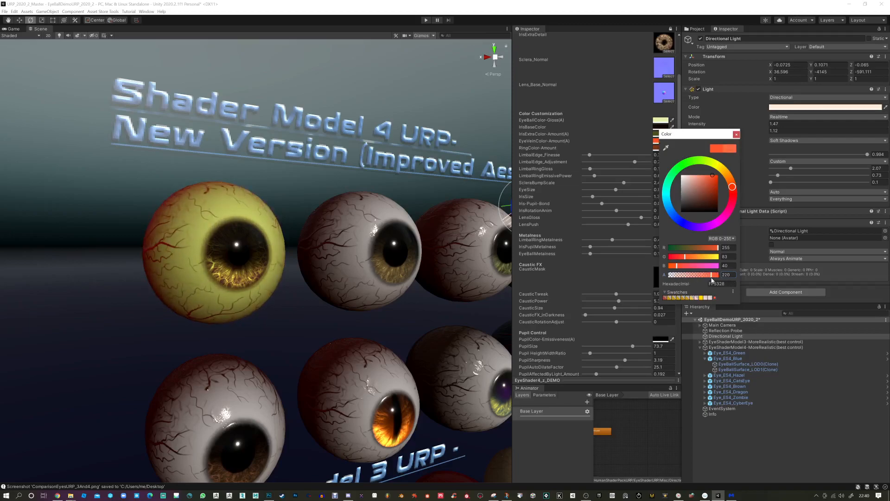
{"action": "mouse_move", "coordinate": [715, 180]}
{"action": "left_mouse_down"}
{"action": "mouse_move", "coordinate": [708, 190]}
{"action": "mouse_move", "coordinate": [712, 172]}
{"action": "mouse_move", "coordinate": [689, 163]}
{"action": "mouse_move", "coordinate": [669, 186]}
{"action": "mouse_move", "coordinate": [676, 178]}
{"action": "mouse_move", "coordinate": [714, 225]}
{"action": "mouse_move", "coordinate": [703, 228]}
{"action": "mouse_move", "coordinate": [721, 218]}
{"action": "mouse_move", "coordinate": [712, 195]}
{"action": "mouse_move", "coordinate": [719, 182]}
{"action": "left_mouse_up"}
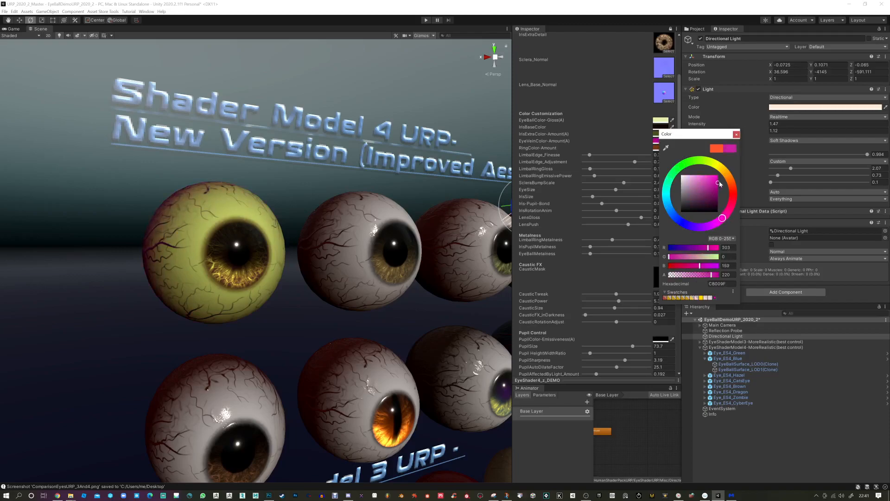
{"action": "left_click", "coordinate": [737, 134]}
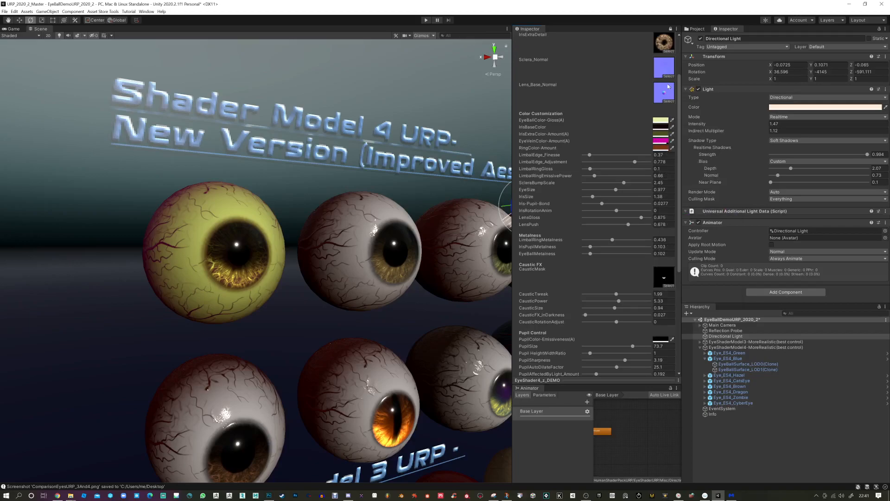
Set the EyeSize to 0.63, the IrisSize to 0.81 and the CausticSize to 0.6.
{"action": "scroll", "coordinate": [651, 111], "scroll_direction": "up", "scroll_amount": 3}
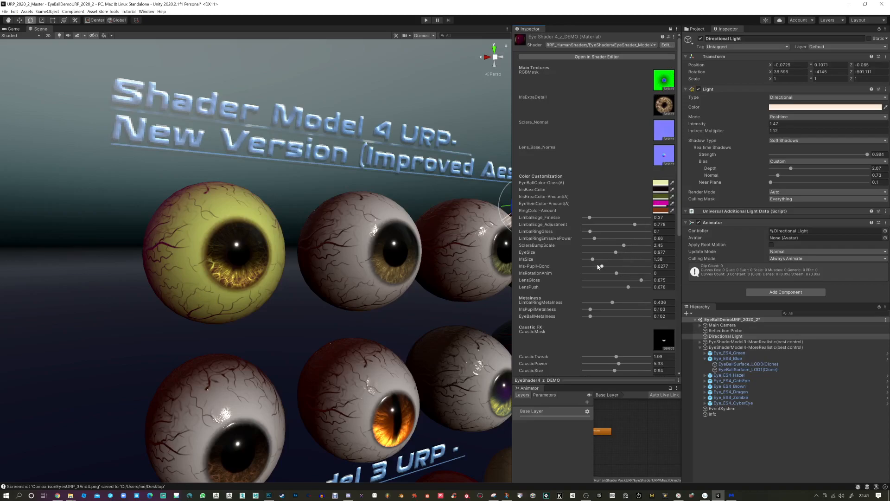
{"action": "left_click_drag", "start_coordinate": [617, 254], "coordinate": [590, 260]}
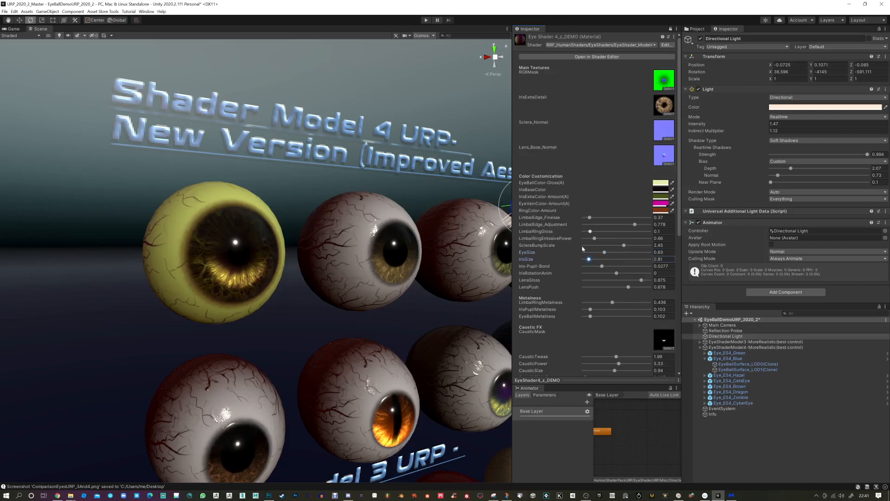
{"action": "left_click", "coordinate": [604, 372]}
{"action": "left_click_drag", "start_coordinate": [603, 372], "coordinate": [605, 371]}
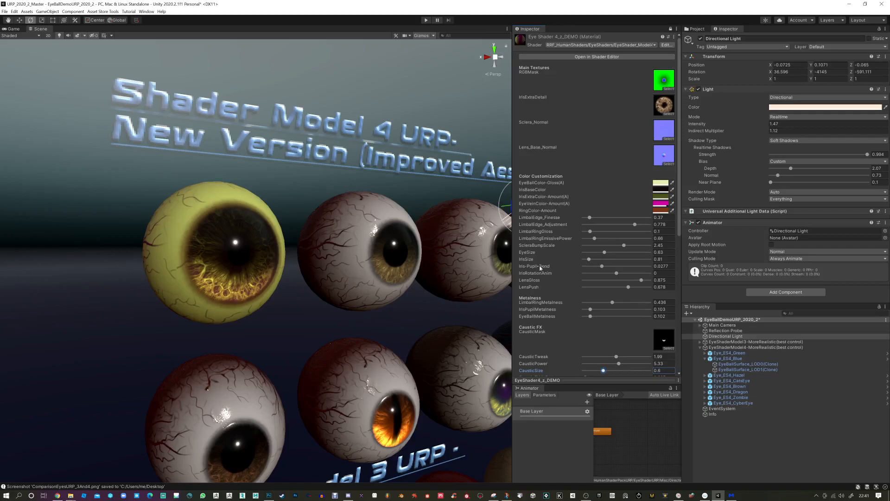
Set the Iris-Pupil-Bond to 0.073 and the PupilSize to 96.1.
{"action": "left_click_drag", "start_coordinate": [603, 268], "coordinate": [633, 268]}
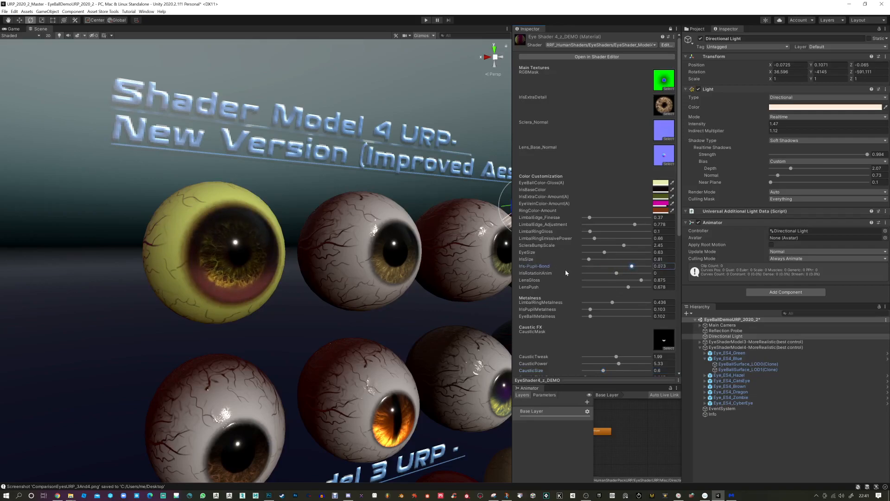
{"action": "scroll", "coordinate": [566, 269], "scroll_direction": "down", "scroll_amount": 3}
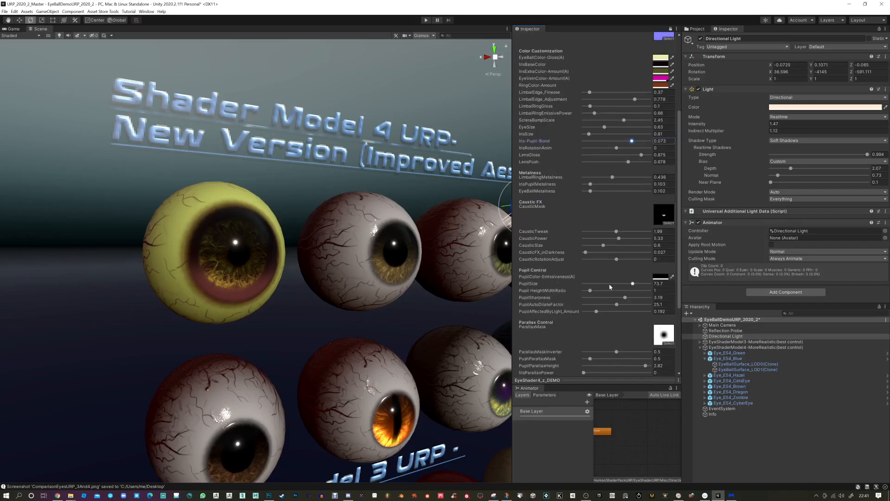
{"action": "left_click_drag", "start_coordinate": [633, 284], "coordinate": [650, 283]}
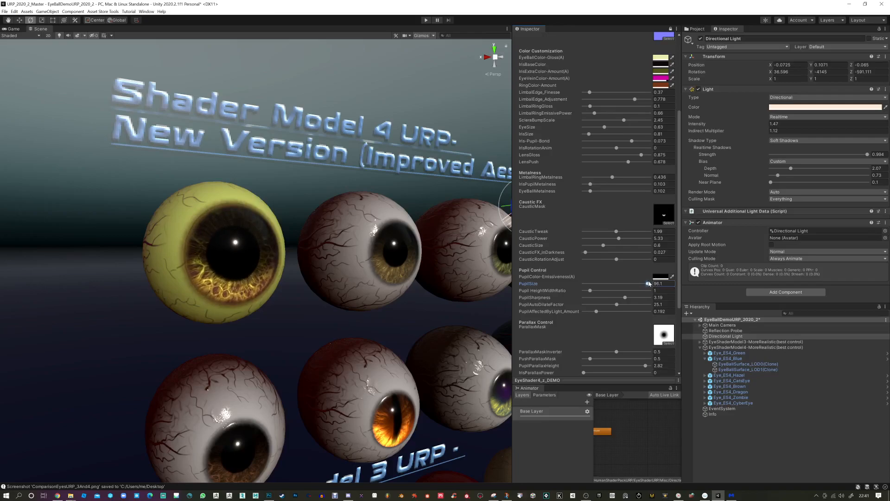
Set the PupilParallaxHeight to 3, the ParallaxMaskInverter to 0.456 and the PushParallaxMask to 0.73.
{"action": "left_click_drag", "start_coordinate": [347, 261], "coordinate": [336, 283], "text": "alt"}
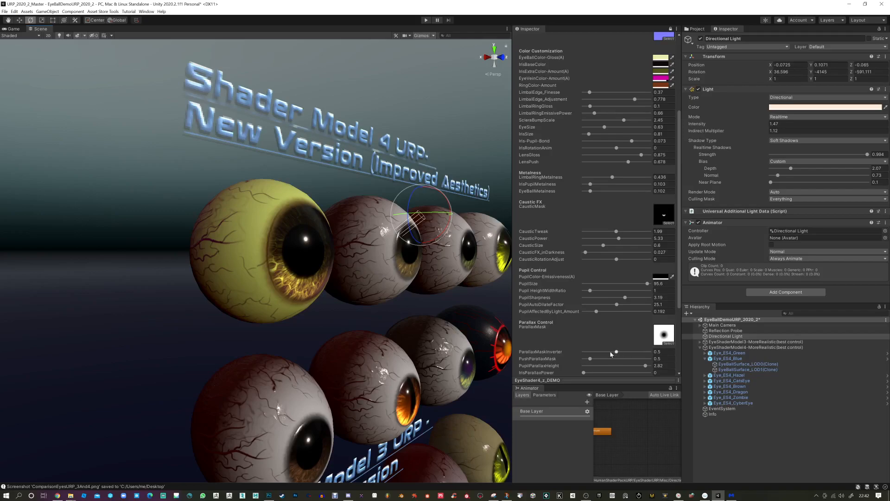
{"action": "mouse_move", "coordinate": [647, 365]}
{"action": "left_mouse_down"}
{"action": "mouse_move", "coordinate": [625, 366]}
{"action": "mouse_move", "coordinate": [654, 366]}
{"action": "left_mouse_up"}
{"action": "left_click_drag", "start_coordinate": [590, 359], "coordinate": [609, 353]}
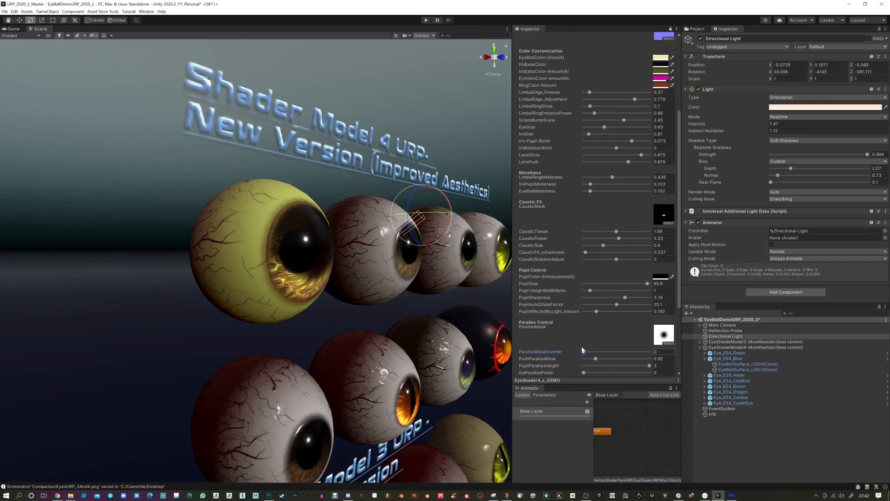
{"action": "left_click_drag", "start_coordinate": [614, 349], "coordinate": [595, 360]}
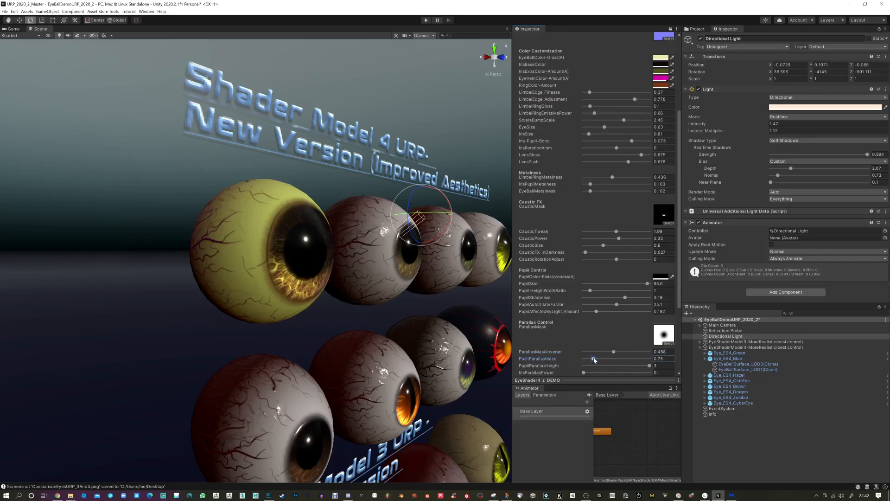
Reduce the ParallaxMaskInverter and PushParallaxMask to 0 and the PupilParallaxHeight to 0.62, checking the pupil from other angles.
{"action": "left_click_drag", "start_coordinate": [402, 303], "coordinate": [362, 304], "text": "alt"}
{"action": "left_click_drag", "start_coordinate": [641, 368], "coordinate": [601, 355]}
{"action": "left_click_drag", "start_coordinate": [413, 309], "coordinate": [366, 317], "text": "alt"}
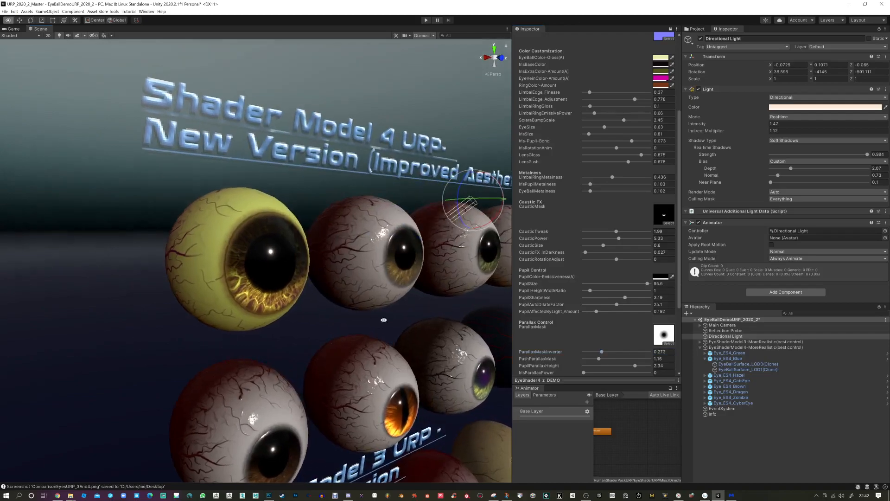
{"action": "mouse_move", "coordinate": [599, 359]}
{"action": "left_mouse_down"}
{"action": "mouse_move", "coordinate": [649, 356]}
{"action": "mouse_move", "coordinate": [567, 354]}
{"action": "mouse_move", "coordinate": [598, 367]}
{"action": "left_mouse_up"}
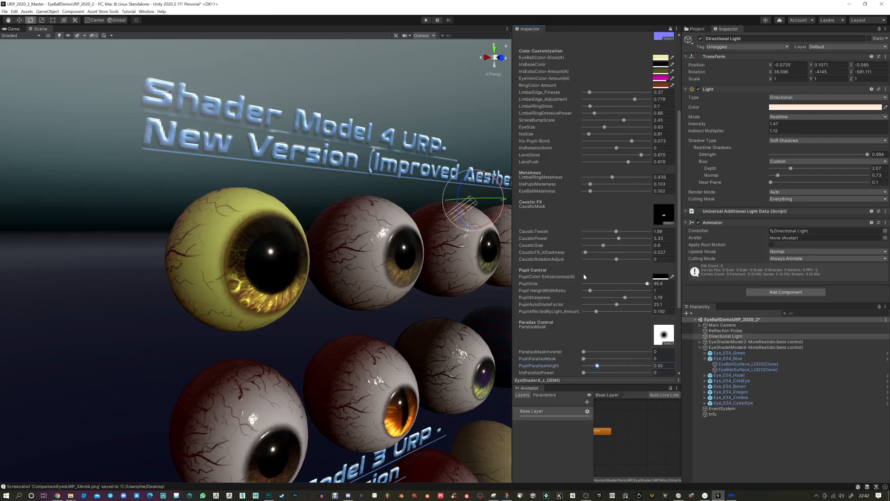
Set the IrisSize to 2.34, Iris-Pupil-Bond to 0.016, PupilParallaxHeight to 2.2, PushParallaxMask to 0.41 and ParallaxMaskInverter to 0.084.
{"action": "left_click_drag", "start_coordinate": [633, 142], "coordinate": [598, 138]}
{"action": "left_click_drag", "start_coordinate": [371, 250], "coordinate": [448, 241], "text": "alt"}
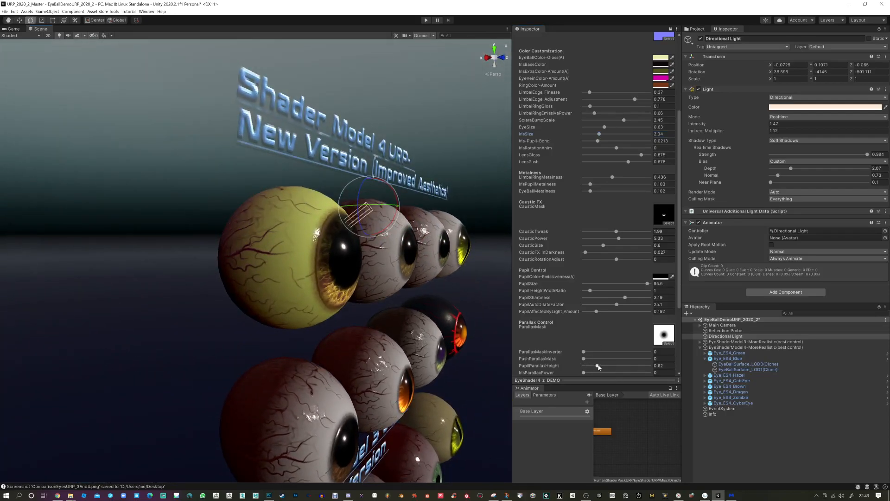
{"action": "mouse_move", "coordinate": [602, 365]}
{"action": "left_mouse_down"}
{"action": "mouse_move", "coordinate": [637, 367]}
{"action": "mouse_move", "coordinate": [590, 358]}
{"action": "left_mouse_up"}
{"action": "left_click_drag", "start_coordinate": [598, 141], "coordinate": [595, 142]}
{"action": "left_click_drag", "start_coordinate": [431, 222], "coordinate": [354, 257], "text": "alt"}
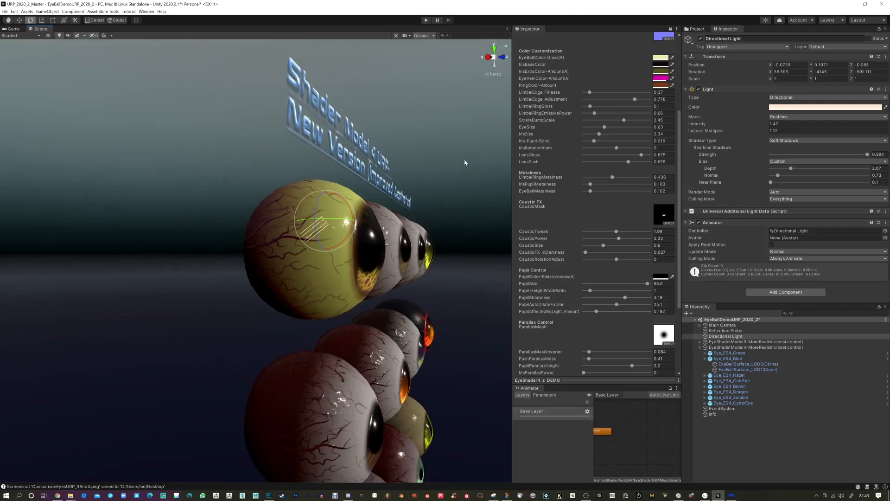
Set the LimbalEdge_Adjustment to 0.024, the LimbalEdge_Finesse to 0.28 and the LimbalRingEmissivePower to 0.53.
{"action": "mouse_move", "coordinate": [635, 99]}
{"action": "left_mouse_down"}
{"action": "mouse_move", "coordinate": [578, 106]}
{"action": "mouse_move", "coordinate": [594, 93]}
{"action": "left_mouse_up"}
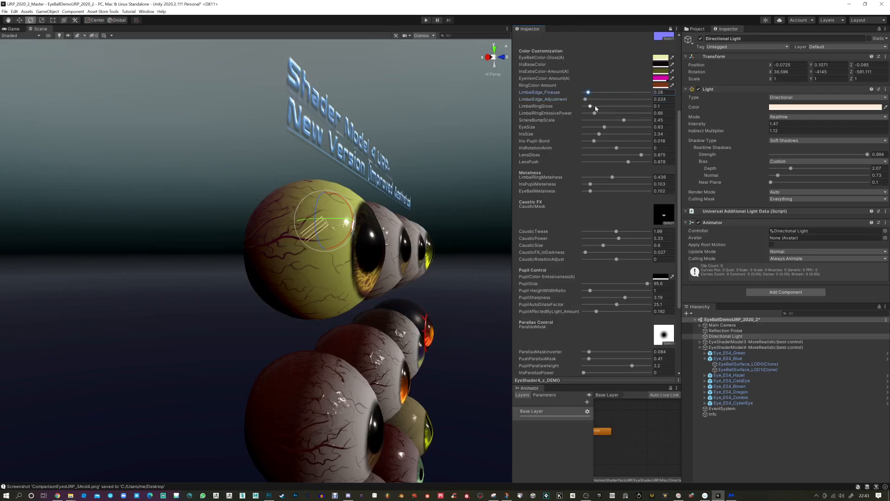
{"action": "left_click_drag", "start_coordinate": [595, 114], "coordinate": [593, 114]}
{"action": "mouse_move", "coordinate": [464, 193]}
{"action": "left_mouse_down", "text": "alt"}
{"action": "mouse_move", "coordinate": [454, 195]}
{"action": "mouse_move", "coordinate": [480, 204]}
{"action": "mouse_move", "coordinate": [461, 201]}
{"action": "left_mouse_up", "text": "alt"}
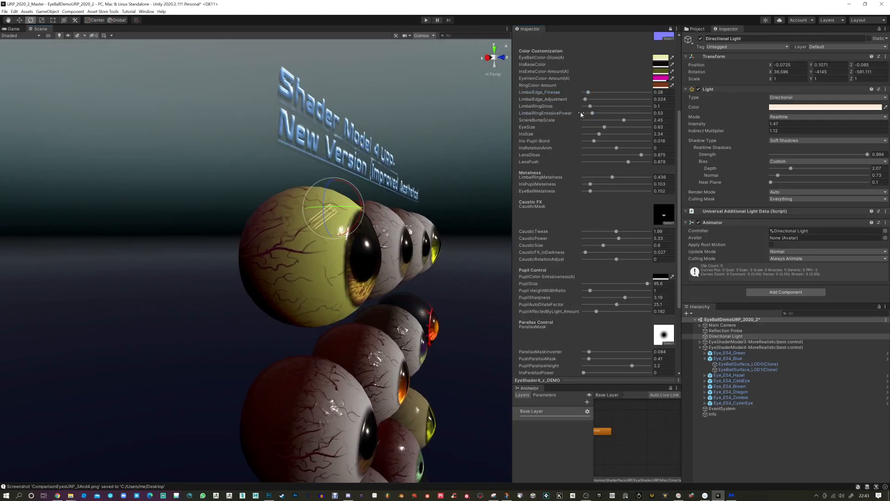
Set the EyeSize to 0.8 and check the yellow eye from the side and the front.
{"action": "left_click_drag", "start_coordinate": [604, 130], "coordinate": [613, 129]}
{"action": "left_click_drag", "start_coordinate": [477, 284], "coordinate": [378, 288], "text": "alt"}
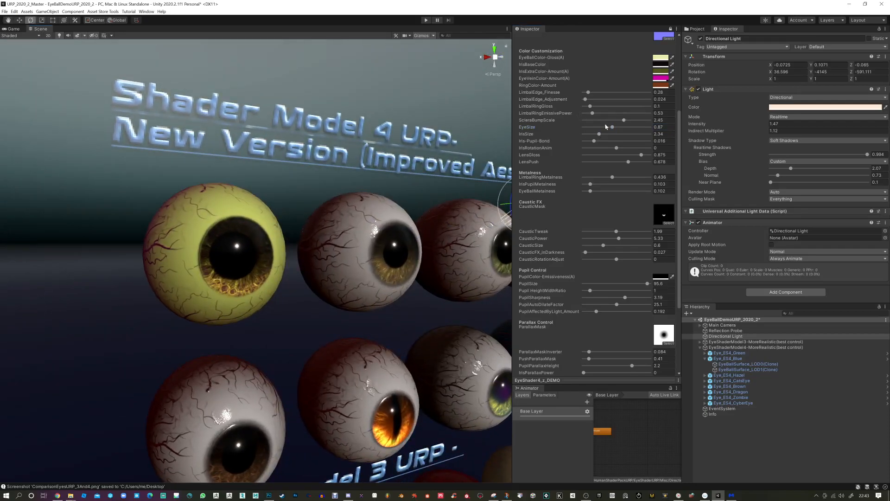
{"action": "mouse_move", "coordinate": [614, 128]}
{"action": "left_mouse_down"}
{"action": "mouse_move", "coordinate": [628, 127]}
{"action": "mouse_move", "coordinate": [611, 130]}
{"action": "left_mouse_up"}
{"action": "left_click_drag", "start_coordinate": [330, 284], "coordinate": [238, 290], "text": "alt"}
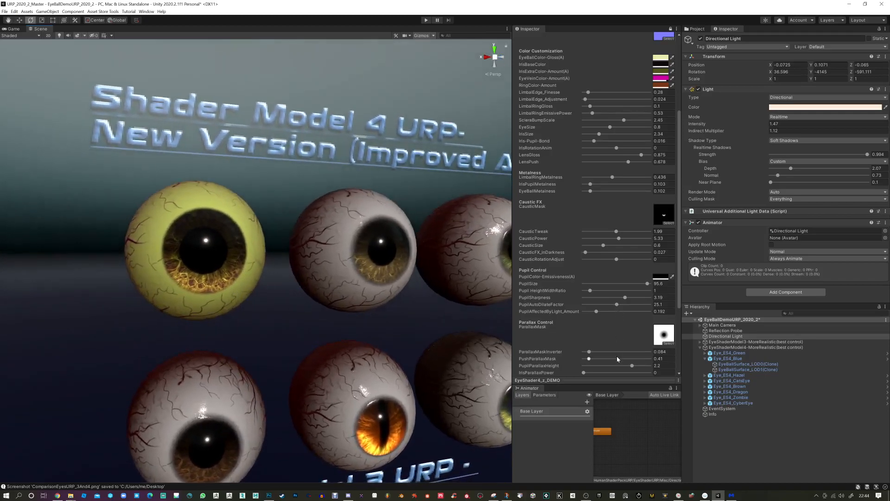
Set the IrisParallaxPower to 0.113, the PushParallaxMask to 0.04 and the ParallaxMaskInverter to 0.126.
{"action": "scroll", "coordinate": [617, 361], "scroll_direction": "down", "scroll_amount": 3}
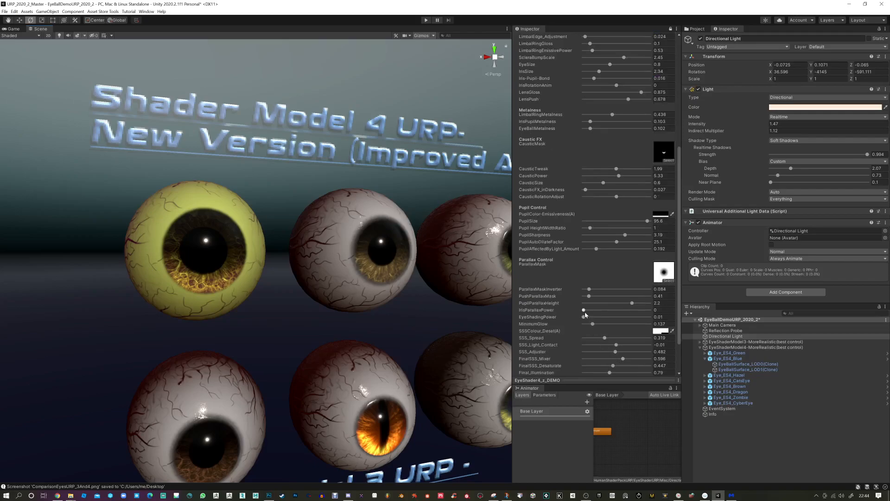
{"action": "mouse_move", "coordinate": [585, 313]}
{"action": "left_mouse_down"}
{"action": "mouse_move", "coordinate": [615, 313]}
{"action": "mouse_move", "coordinate": [591, 313]}
{"action": "left_mouse_up"}
{"action": "left_click_drag", "start_coordinate": [357, 304], "coordinate": [487, 322], "text": "alt"}
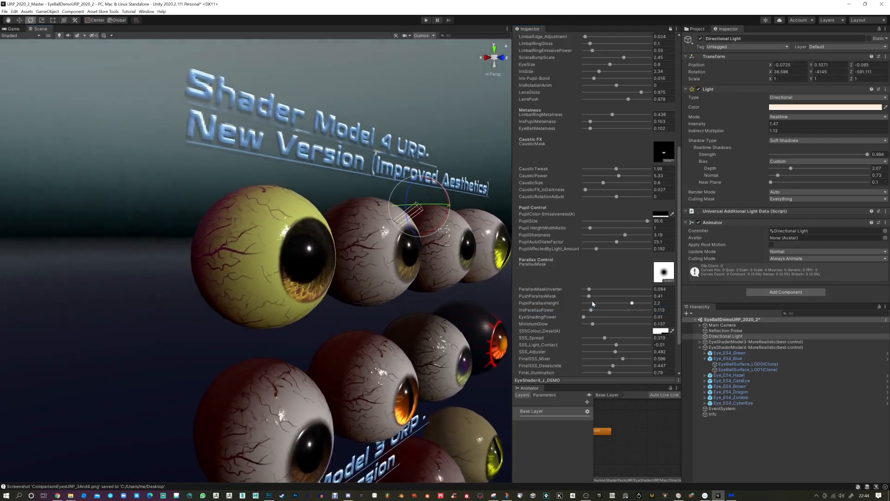
{"action": "mouse_move", "coordinate": [590, 296]}
{"action": "left_mouse_down"}
{"action": "mouse_move", "coordinate": [580, 297]}
{"action": "mouse_move", "coordinate": [592, 290]}
{"action": "left_mouse_up"}
{"action": "left_click_drag", "start_coordinate": [395, 292], "coordinate": [431, 294], "text": "alt"}
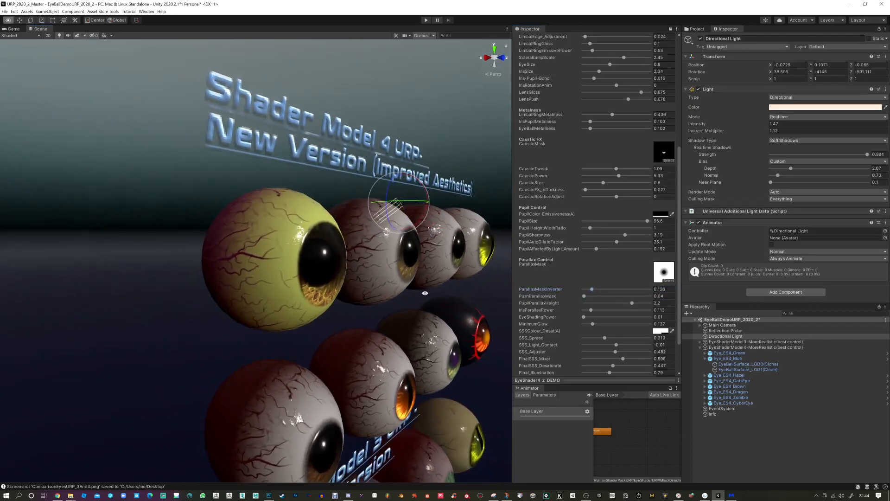
Raise the IrisParallaxPower to 0.313, reduce the PushParallaxMask to 0 and set the PupilParallaxHeight to 0.73.
{"action": "mouse_move", "coordinate": [592, 310]}
{"action": "left_mouse_down"}
{"action": "mouse_move", "coordinate": [607, 312]}
{"action": "mouse_move", "coordinate": [600, 297]}
{"action": "mouse_move", "coordinate": [622, 301]}
{"action": "mouse_move", "coordinate": [578, 301]}
{"action": "left_mouse_up"}
{"action": "left_click_drag", "start_coordinate": [639, 303], "coordinate": [601, 303]}
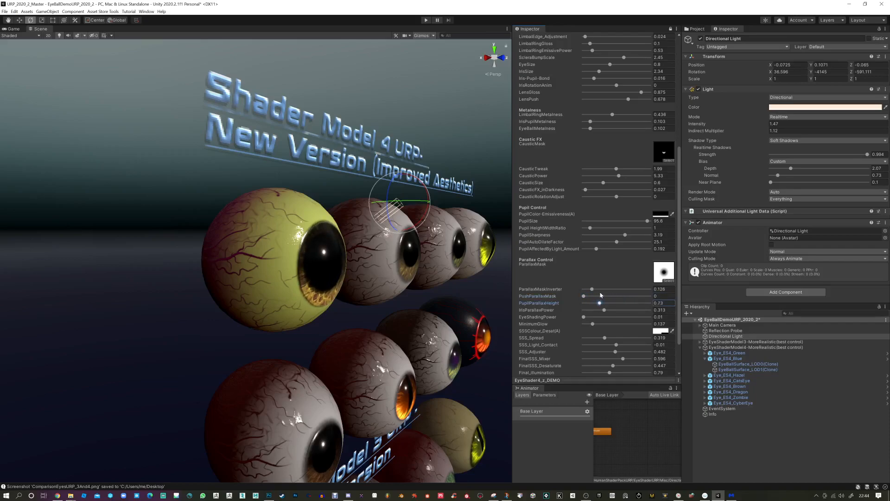
{"action": "left_click_drag", "start_coordinate": [483, 346], "coordinate": [462, 340], "text": "alt"}
Set the PupilSize to 90.4, the PupilAffectedByLight_Amount to 0.429 and the PupilAutoDilateFactor to 26.7.
{"action": "mouse_move", "coordinate": [643, 222]}
{"action": "left_mouse_down"}
{"action": "mouse_move", "coordinate": [635, 222]}
{"action": "mouse_move", "coordinate": [645, 222]}
{"action": "left_mouse_up"}
{"action": "left_click_drag", "start_coordinate": [386, 330], "coordinate": [336, 329], "text": "alt"}
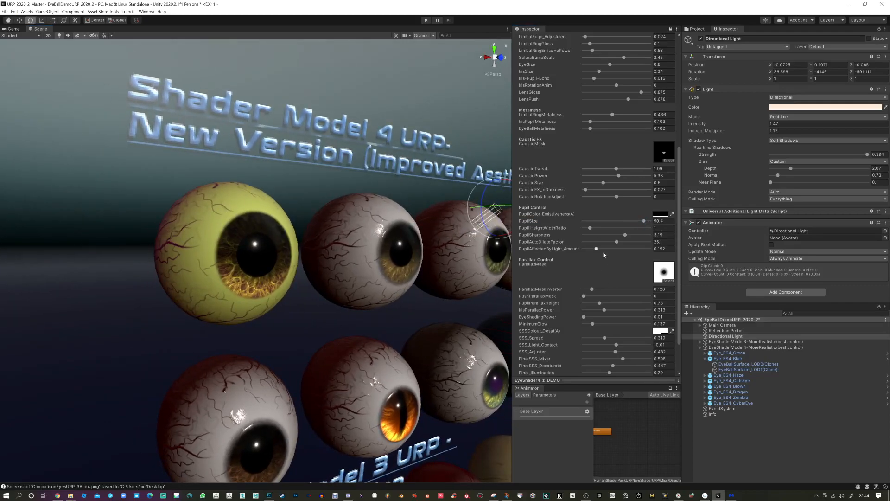
{"action": "mouse_move", "coordinate": [598, 250]}
{"action": "left_mouse_down"}
{"action": "mouse_move", "coordinate": [631, 242]}
{"action": "mouse_move", "coordinate": [620, 244]}
{"action": "left_mouse_up"}
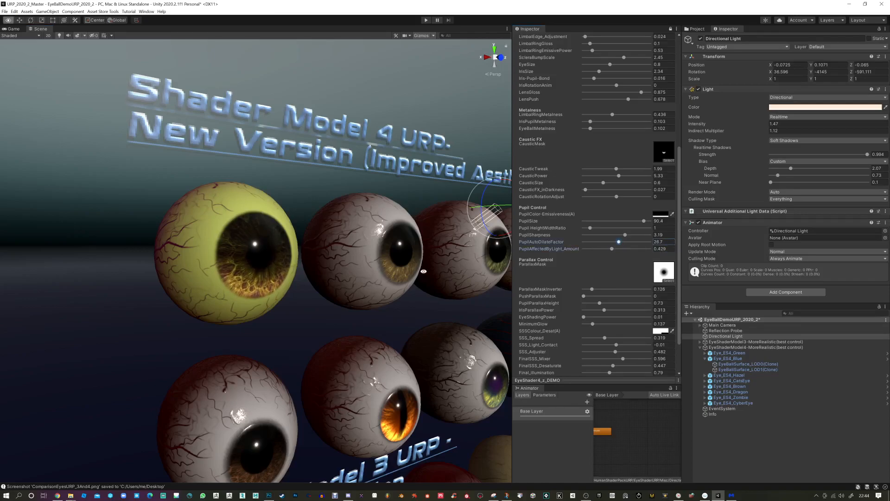
Rotate the directional light to test the iris caustics, and set CausticFX_InDarkness to 0.097 and CausticPower to 5.65.
{"action": "middle_click_drag", "start_coordinate": [423, 269], "coordinate": [403, 277]}
{"action": "mouse_move", "coordinate": [504, 223]}
{"action": "left_mouse_down"}
{"action": "mouse_move", "coordinate": [492, 231]}
{"action": "mouse_move", "coordinate": [471, 199]}
{"action": "mouse_move", "coordinate": [508, 211]}
{"action": "mouse_move", "coordinate": [496, 218]}
{"action": "mouse_move", "coordinate": [504, 213]}
{"action": "left_mouse_up"}
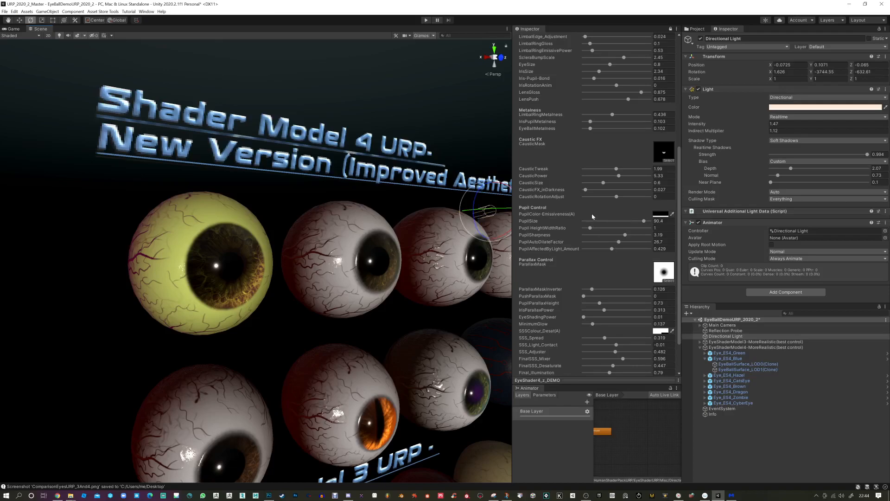
{"action": "left_click_drag", "start_coordinate": [591, 191], "coordinate": [625, 179]}
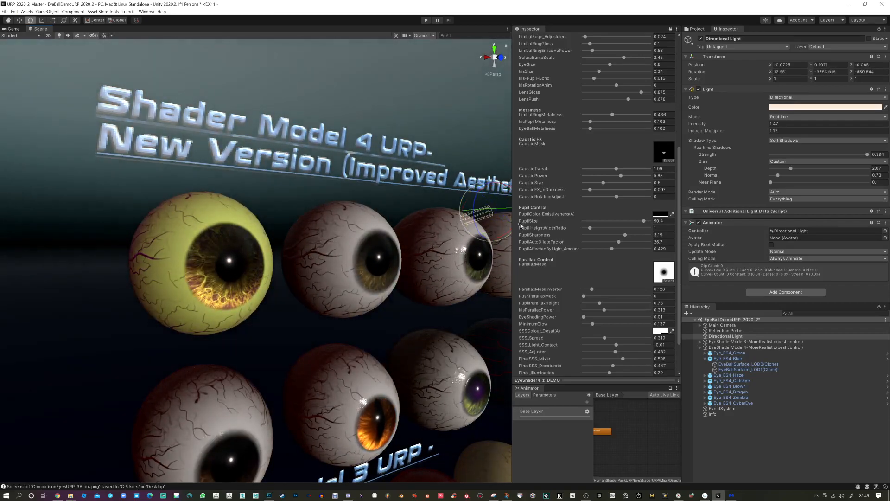
Set the LimbalEdge_Adjustment to 0.756, the LimbalRingGloss to 0.102 and the LimbalEdge_Finesse to 1.83.
{"action": "scroll", "coordinate": [604, 186], "scroll_direction": "up", "scroll_amount": 5}
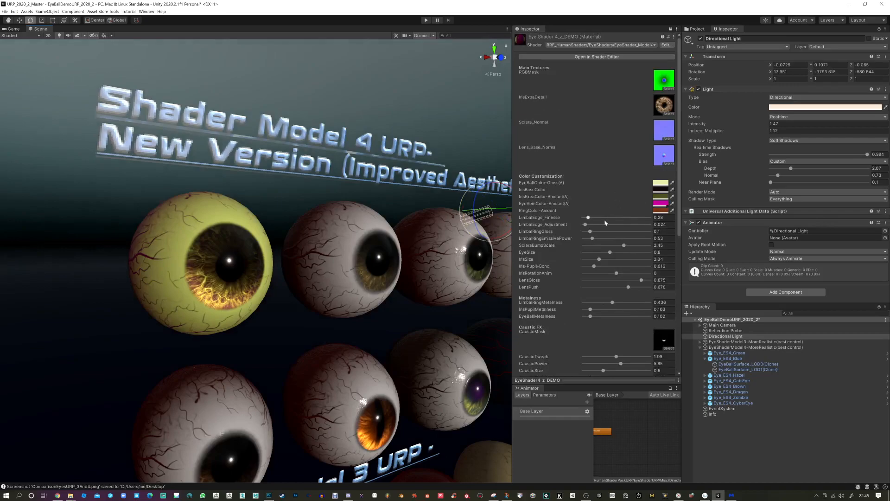
{"action": "mouse_move", "coordinate": [587, 225]}
{"action": "left_mouse_down"}
{"action": "mouse_move", "coordinate": [651, 226]}
{"action": "mouse_move", "coordinate": [595, 218]}
{"action": "left_mouse_up"}
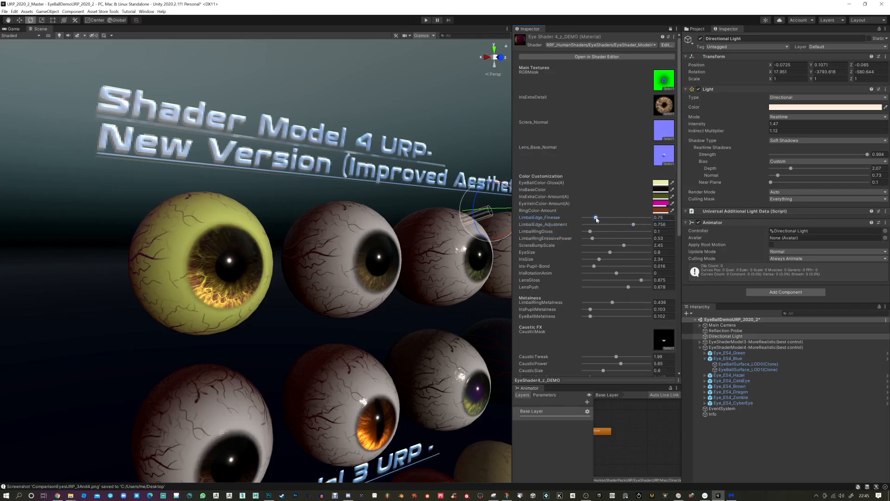
{"action": "left_click", "coordinate": [592, 232]}
{"action": "left_click_drag", "start_coordinate": [597, 219], "coordinate": [606, 219]}
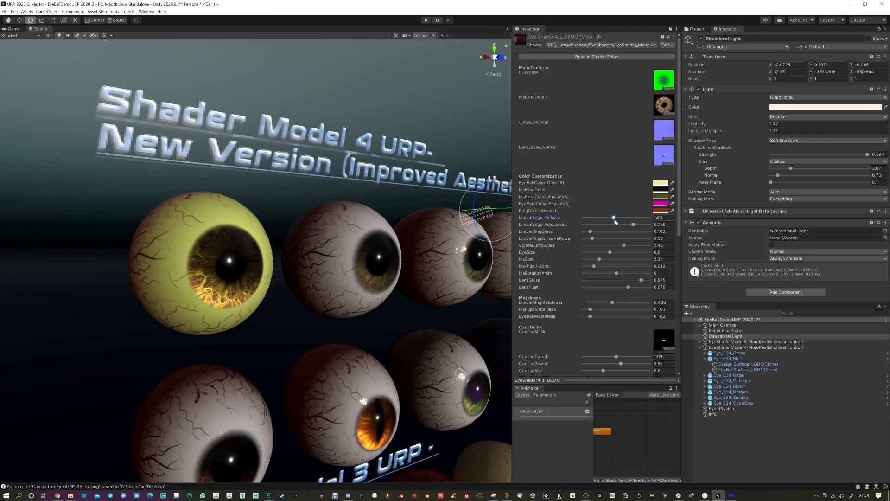
Darken the RingColor-Amount to brown 442213 and set LimbalEdge_Finesse to 0.11 and LimbalEdge_Adjustment to 0.377.
{"action": "left_click_drag", "start_coordinate": [716, 277], "coordinate": [710, 274]}
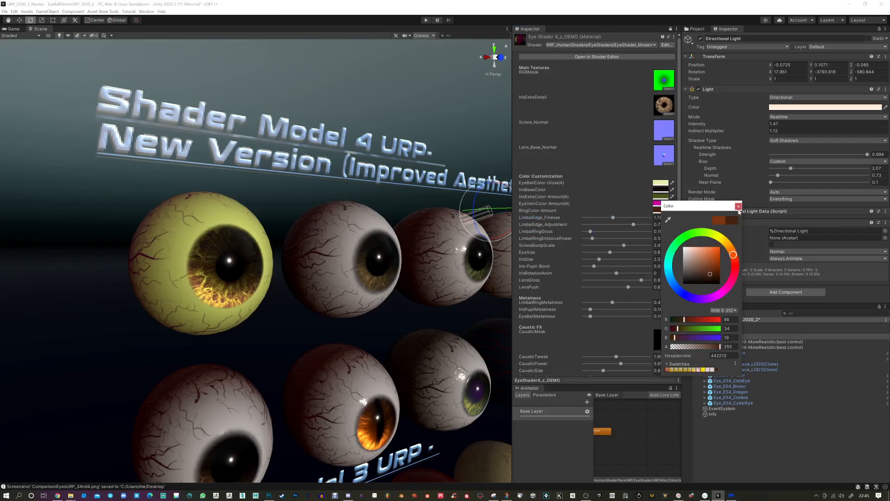
{"action": "left_click", "coordinate": [738, 206]}
{"action": "mouse_move", "coordinate": [624, 217]}
{"action": "left_mouse_down"}
{"action": "mouse_move", "coordinate": [586, 220]}
{"action": "mouse_move", "coordinate": [610, 226]}
{"action": "left_mouse_up"}
Set the IrisSize to 2.55 and the CausticSize to 0.79, viewing the eye from the side.
{"action": "left_click_drag", "start_coordinate": [600, 260], "coordinate": [601, 261]}
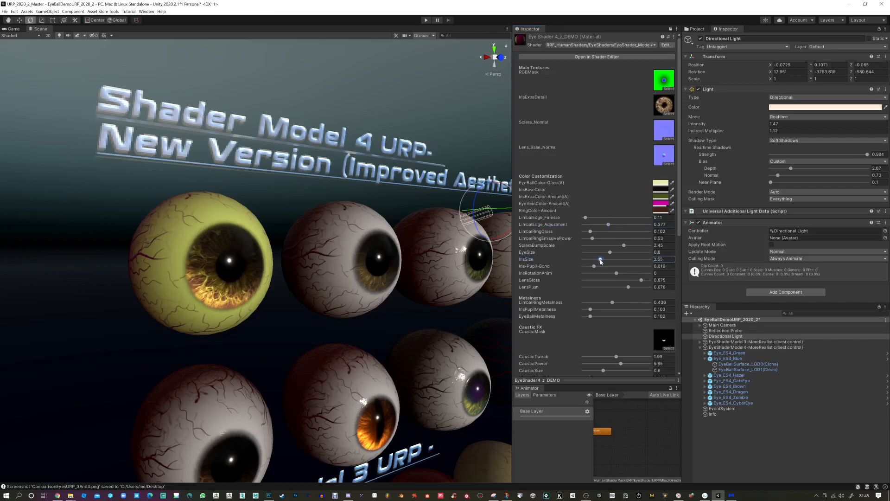
{"action": "scroll", "coordinate": [612, 282], "scroll_direction": "down", "scroll_amount": 3}
{"action": "mouse_move", "coordinate": [609, 310]}
{"action": "left_mouse_down"}
{"action": "mouse_move", "coordinate": [599, 308]}
{"action": "mouse_move", "coordinate": [611, 304]}
{"action": "left_mouse_up"}
{"action": "left_click_drag", "start_coordinate": [392, 292], "coordinate": [469, 314], "text": "alt"}
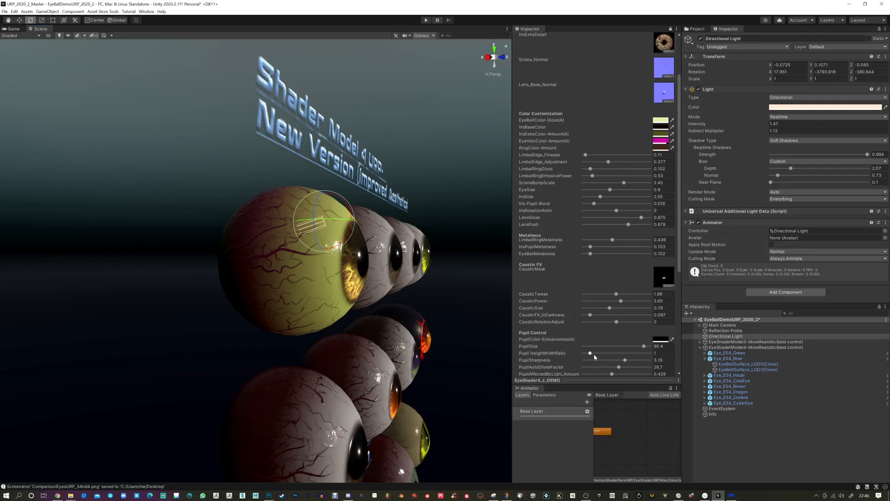
Set the PupilParallaxHeight to 2.43 and the IrisSize to 1.86, and bring both rows of eyes into view.
{"action": "scroll", "coordinate": [592, 352], "scroll_direction": "down", "scroll_amount": 3}
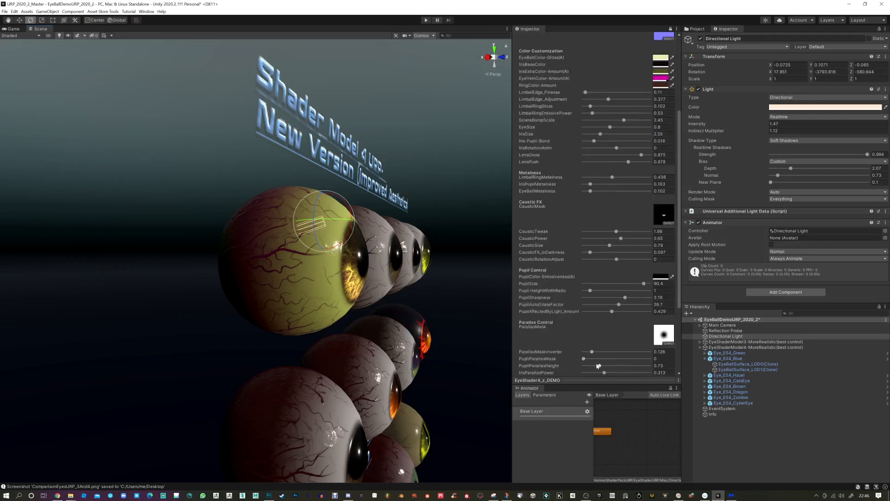
{"action": "left_click_drag", "start_coordinate": [605, 368], "coordinate": [637, 368]}
{"action": "left_click_drag", "start_coordinate": [408, 321], "coordinate": [289, 362], "text": "alt"}
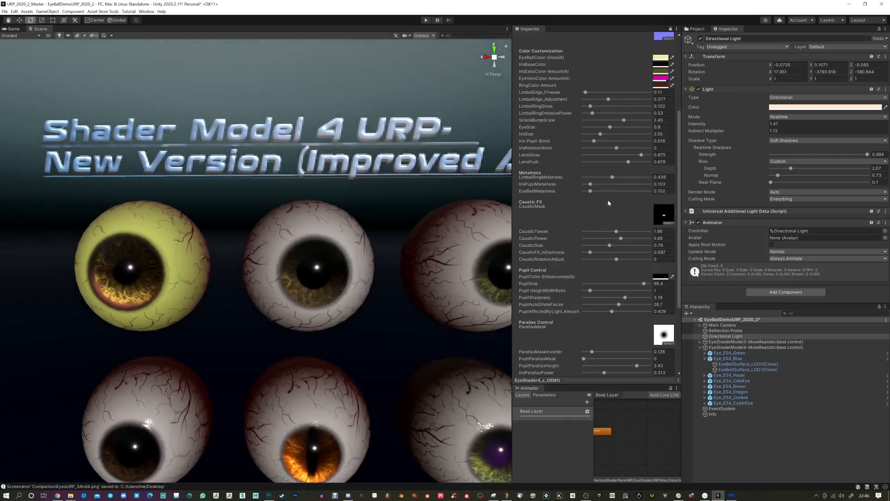
{"action": "left_click_drag", "start_coordinate": [601, 136], "coordinate": [596, 134]}
{"action": "left_click_drag", "start_coordinate": [279, 279], "coordinate": [315, 279], "text": "alt"}
{"action": "scroll", "coordinate": [313, 276], "scroll_direction": "down", "scroll_amount": 4, "text": "alt"}
{"action": "scroll", "coordinate": [313, 269], "scroll_direction": "up", "scroll_amount": 1, "text": "alt"}
Rotate the directional light behind and back in front of the eyes, setting CausticFX_InDarkness to 0.007 and CausticPower to 9.82.
{"action": "left_click_drag", "start_coordinate": [465, 214], "coordinate": [406, 211]}
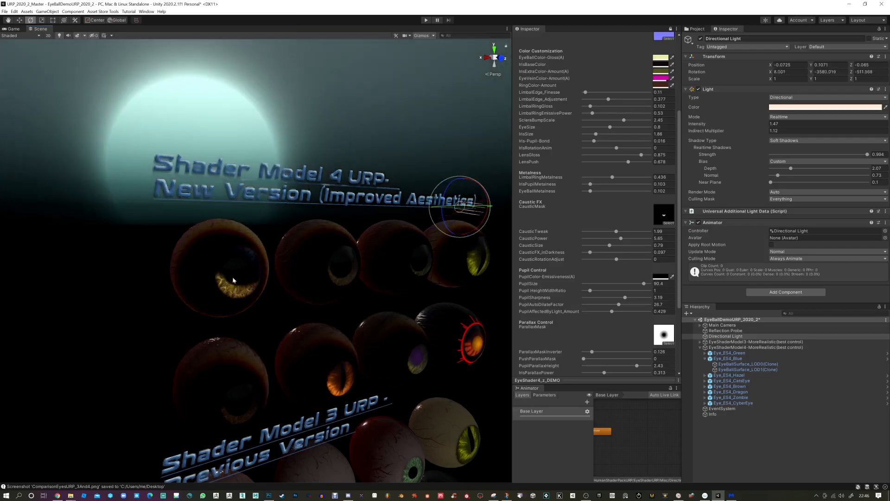
{"action": "left_click_drag", "start_coordinate": [590, 253], "coordinate": [585, 254]}
{"action": "left_click_drag", "start_coordinate": [466, 227], "coordinate": [634, 239]}
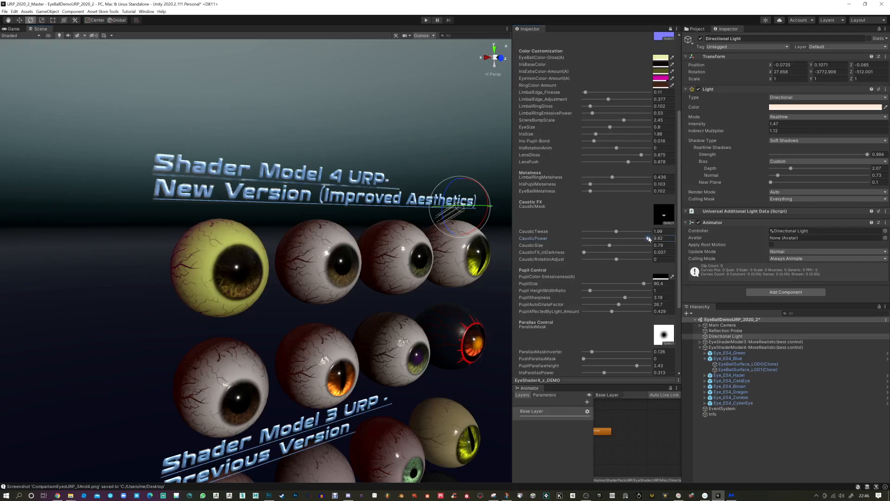
{"action": "mouse_move", "coordinate": [482, 226]}
{"action": "left_mouse_down"}
{"action": "mouse_move", "coordinate": [401, 231]}
{"action": "mouse_move", "coordinate": [488, 227]}
{"action": "left_mouse_up"}
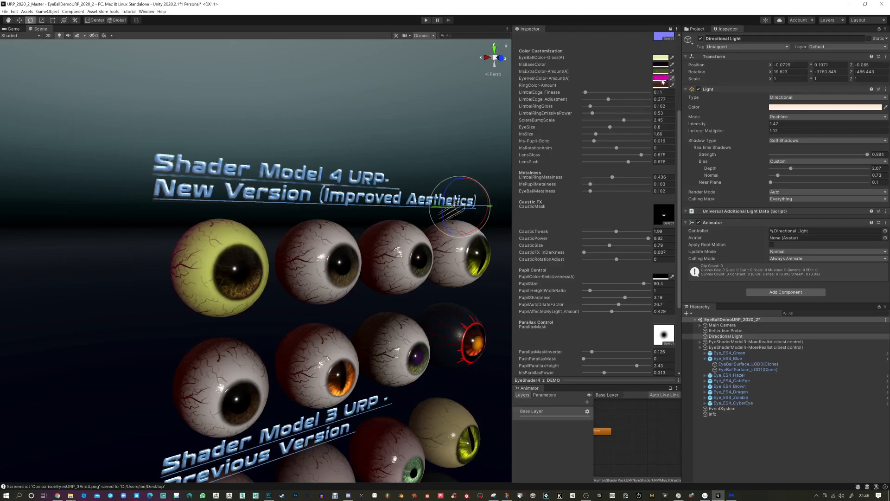
Brighten the IrisExtraColor-Amount to olive green 81912E.
{"action": "left_click", "coordinate": [661, 72]}
{"action": "left_click_drag", "start_coordinate": [709, 139], "coordinate": [710, 125]}
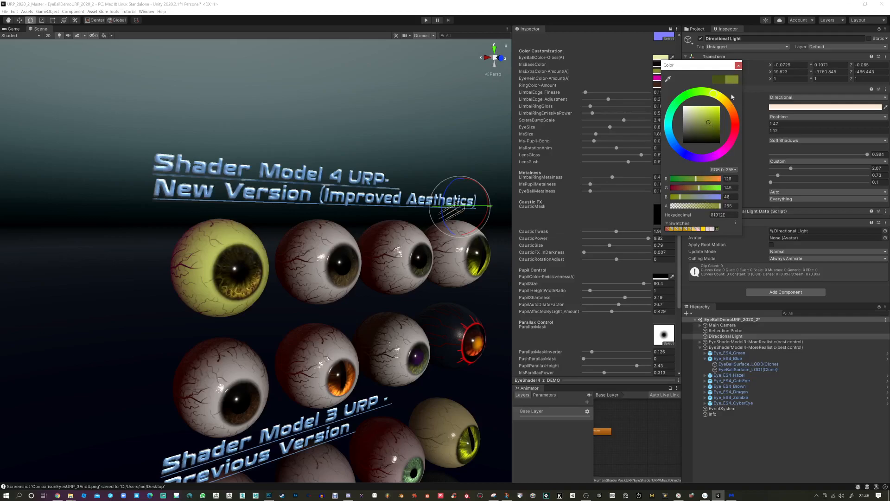
{"action": "left_click", "coordinate": [738, 67]}
Change the IrisBaseColor to dark red 350F0F and rotate the directional light slightly to check the iris.
{"action": "left_click", "coordinate": [661, 65]}
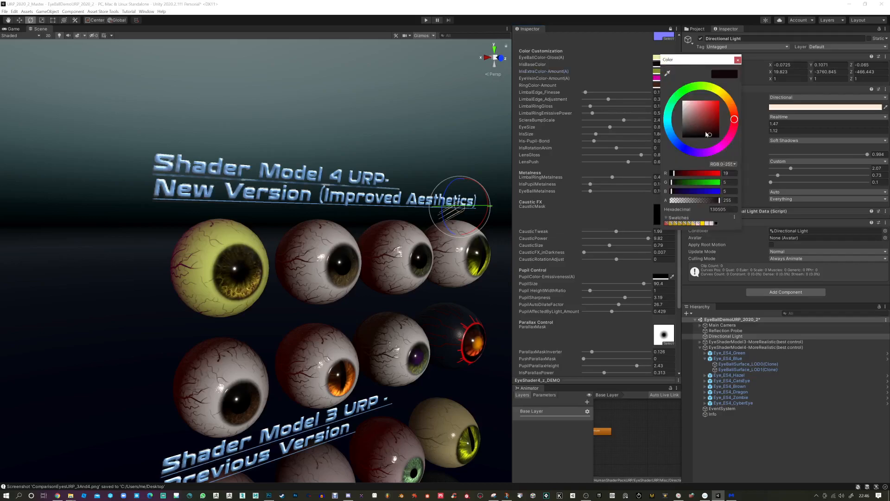
{"action": "left_click_drag", "start_coordinate": [710, 135], "coordinate": [711, 133]}
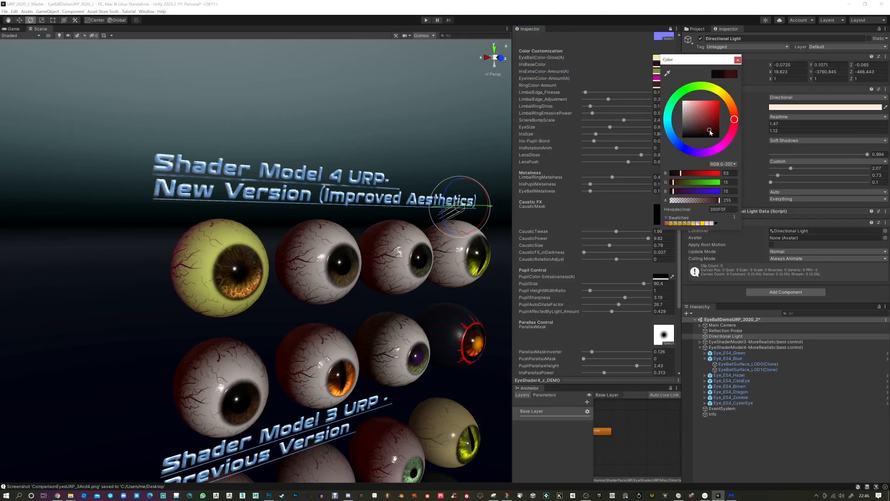
{"action": "left_click", "coordinate": [737, 60]}
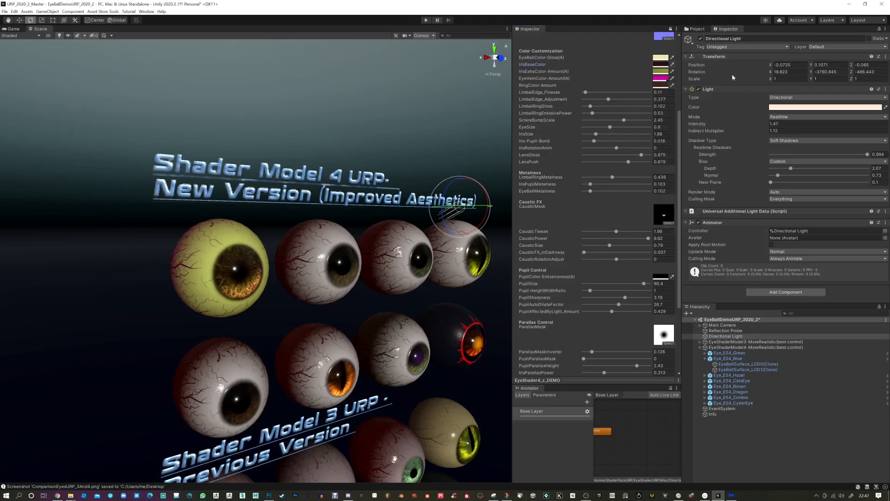
{"action": "mouse_move", "coordinate": [472, 215]}
{"action": "left_mouse_down"}
{"action": "mouse_move", "coordinate": [500, 214]}
{"action": "mouse_move", "coordinate": [467, 212]}
{"action": "left_mouse_up"}
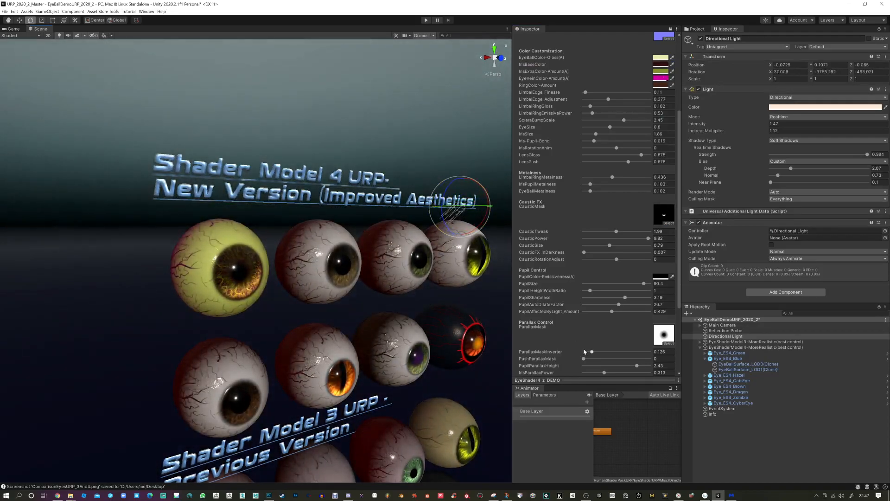
Set the Iris-Pupil-Bond to 0.0403, the IrisSize to 0.97 and the PupilAutoDilateFactor to 28.3.
{"action": "mouse_move", "coordinate": [622, 306]}
{"action": "left_mouse_down"}
{"action": "mouse_move", "coordinate": [642, 306]}
{"action": "mouse_move", "coordinate": [604, 308]}
{"action": "left_mouse_up"}
{"action": "left_click_drag", "start_coordinate": [598, 144], "coordinate": [609, 143]}
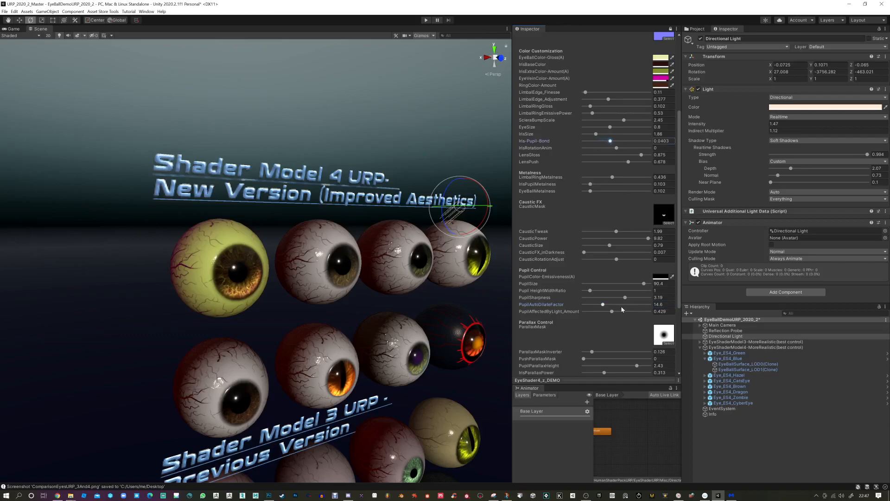
{"action": "mouse_move", "coordinate": [612, 307]}
{"action": "left_mouse_down"}
{"action": "mouse_move", "coordinate": [628, 305]}
{"action": "mouse_move", "coordinate": [603, 305]}
{"action": "mouse_move", "coordinate": [623, 307]}
{"action": "left_mouse_up"}
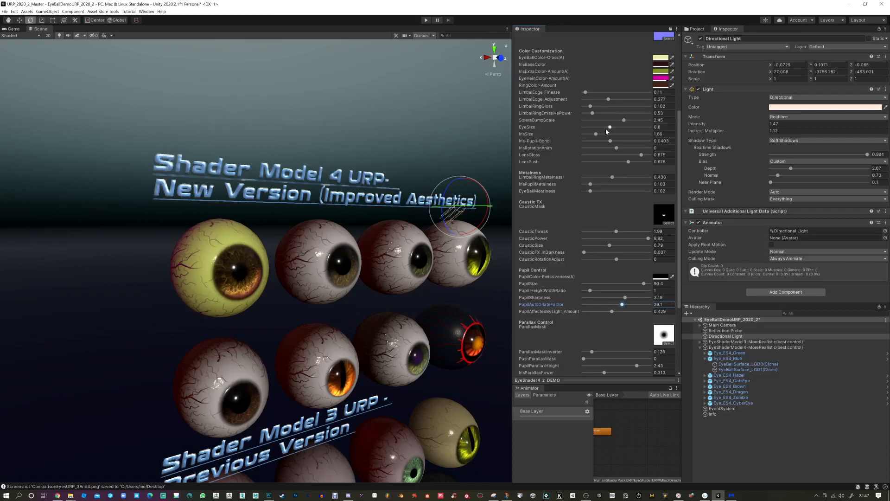
{"action": "left_click_drag", "start_coordinate": [600, 135], "coordinate": [589, 134]}
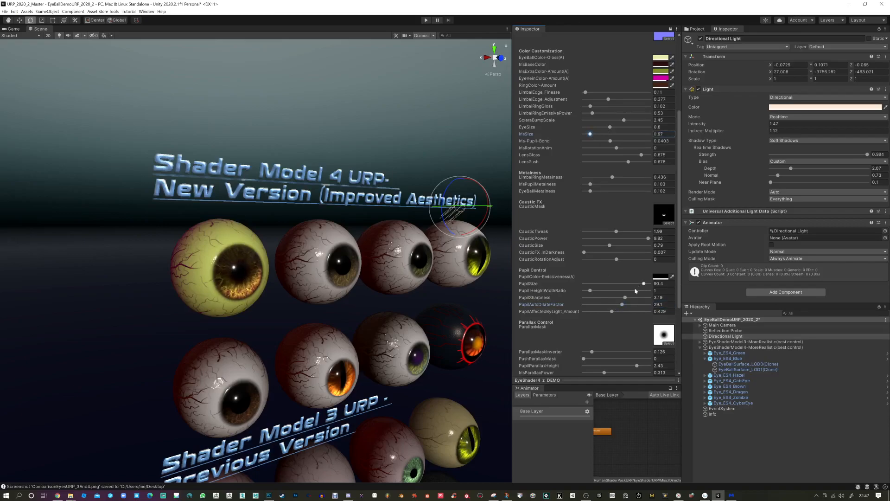
{"action": "mouse_move", "coordinate": [623, 306]}
{"action": "left_mouse_down"}
{"action": "mouse_move", "coordinate": [612, 304]}
{"action": "mouse_move", "coordinate": [620, 302]}
{"action": "left_mouse_up"}
Change the PupilColor-Emissiveness to bright orange FF5802.
{"action": "left_click", "coordinate": [659, 277]}
{"action": "mouse_move", "coordinate": [689, 329]}
{"action": "left_mouse_down"}
{"action": "mouse_move", "coordinate": [721, 304]}
{"action": "mouse_move", "coordinate": [668, 327]}
{"action": "mouse_move", "coordinate": [734, 330]}
{"action": "mouse_move", "coordinate": [737, 317]}
{"action": "left_mouse_up"}
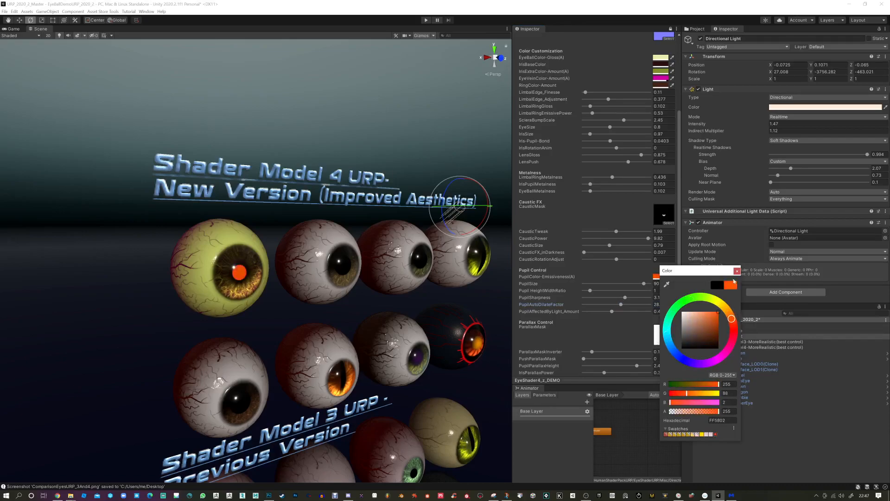
{"action": "left_click", "coordinate": [737, 271]}
Try the PupilSharpness at its extremes, set it to 4.22, and set the PupilSize to 96.7.
{"action": "left_click_drag", "start_coordinate": [625, 301], "coordinate": [580, 299]}
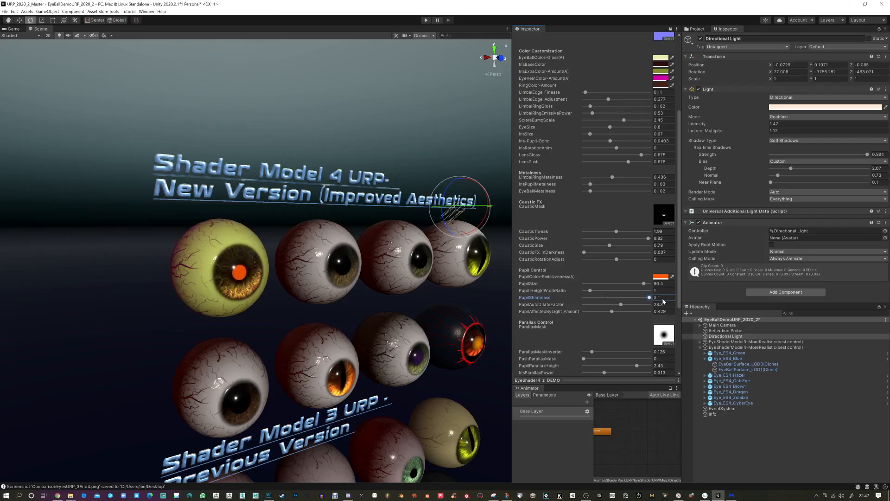
{"action": "left_click_drag", "start_coordinate": [583, 297], "coordinate": [640, 299]}
{"action": "left_click_drag", "start_coordinate": [644, 284], "coordinate": [648, 284]}
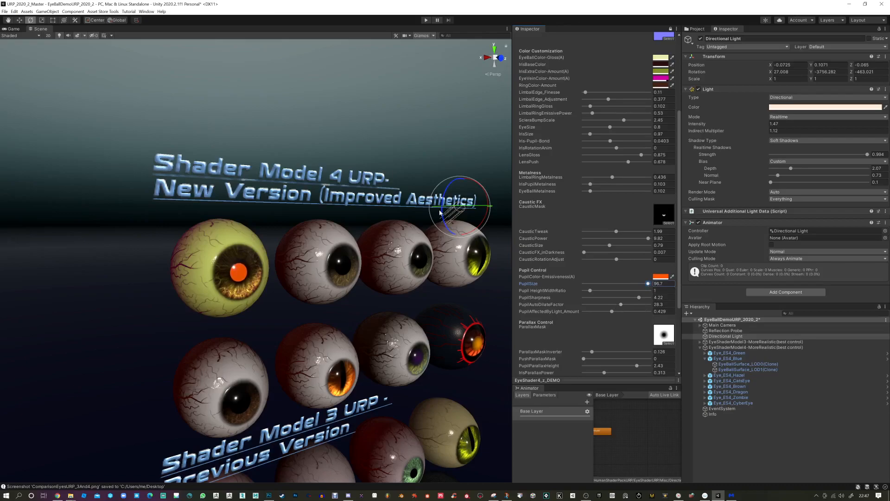
Darken the eyes by rotating the directional light; set ParallaxMaskInverter to 0.036, PushParallaxMask to 0.3, PupilParallaxHeight to 1.76 and IrisParallaxPower to 0.324.
{"action": "left_click_drag", "start_coordinate": [439, 213], "coordinate": [416, 222]}
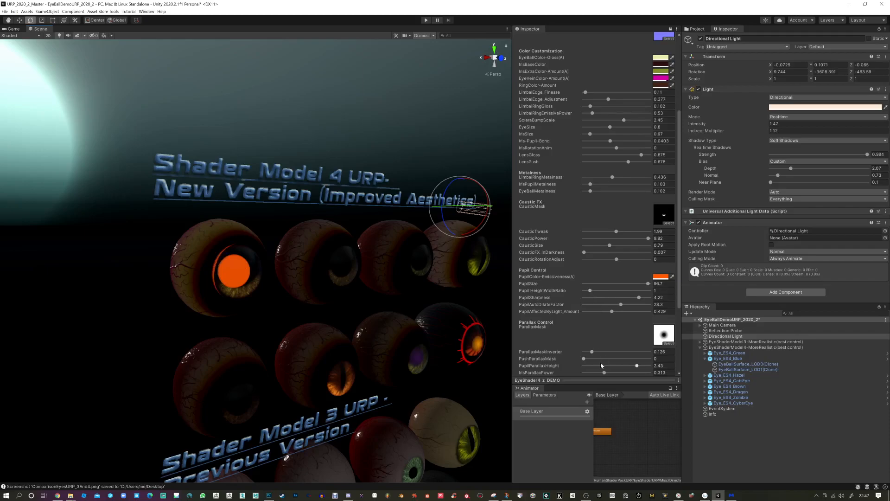
{"action": "left_click_drag", "start_coordinate": [590, 362], "coordinate": [605, 373]}
{"action": "mouse_move", "coordinate": [589, 361]}
{"action": "left_mouse_down"}
{"action": "mouse_move", "coordinate": [636, 366]}
{"action": "mouse_move", "coordinate": [588, 359]}
{"action": "left_mouse_up"}
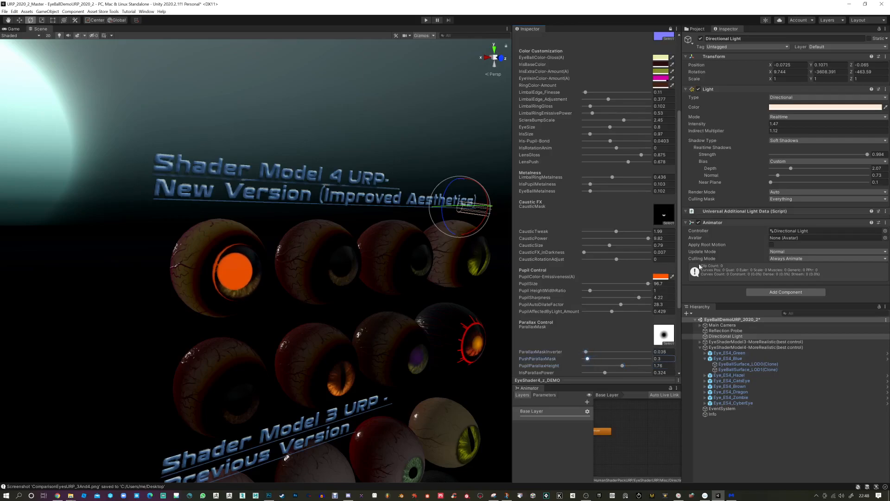
Change the pupil color to black 000000, PupilAffectedByLight_Amount to 0.287, PupilAutoDilateFactor to 23 and PupilSize to 79.
{"action": "left_click", "coordinate": [667, 276]}
{"action": "left_click_drag", "start_coordinate": [722, 323], "coordinate": [688, 357]}
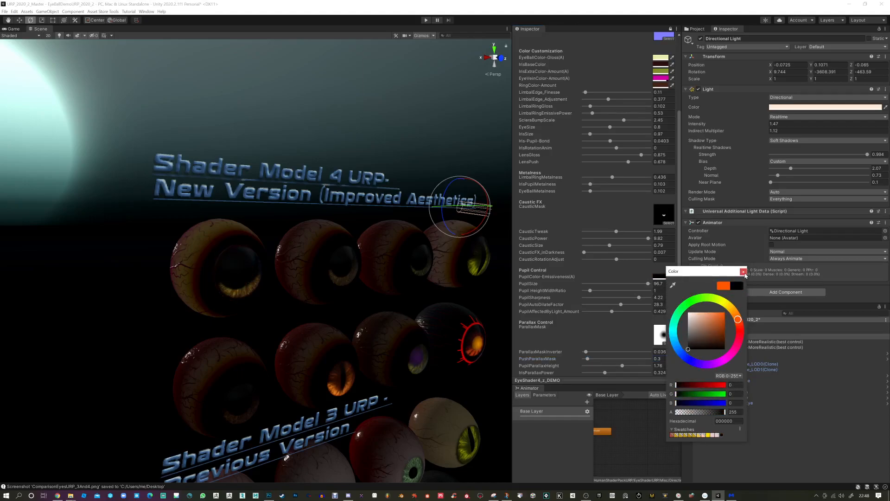
{"action": "left_click", "coordinate": [744, 272]}
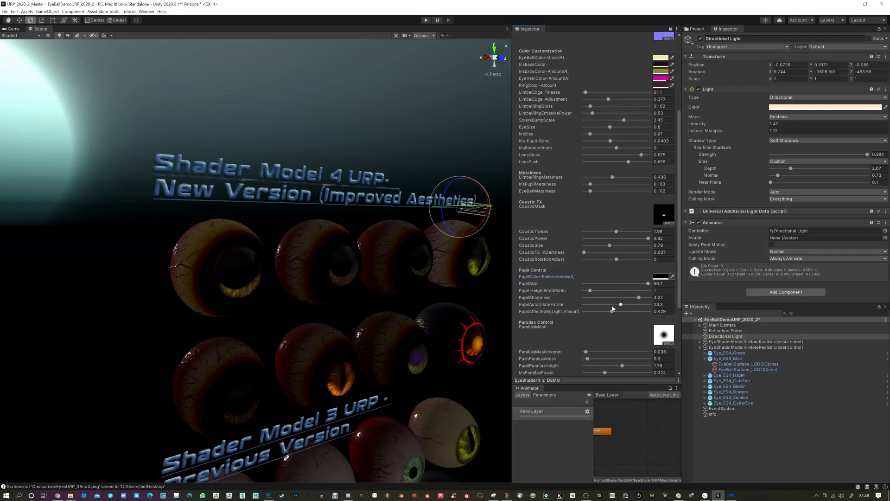
{"action": "left_click_drag", "start_coordinate": [612, 314], "coordinate": [636, 284]}
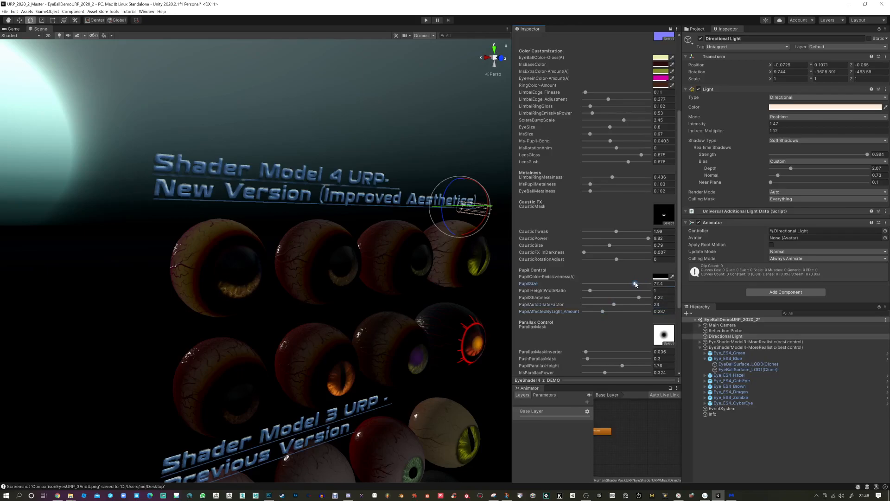
Change the PupilColor-Emissiveness to pure red FF0000.
{"action": "left_click", "coordinate": [660, 276]}
{"action": "left_click_drag", "start_coordinate": [695, 329], "coordinate": [721, 308]}
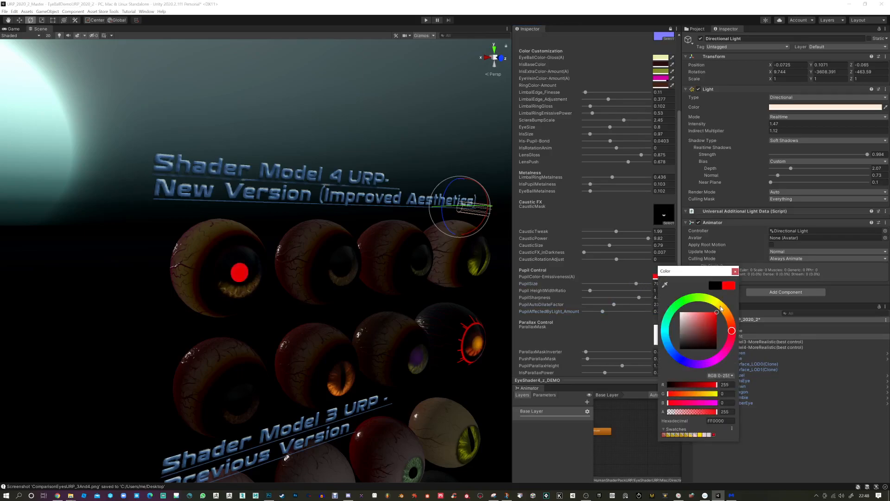
{"action": "left_click", "coordinate": [736, 271]}
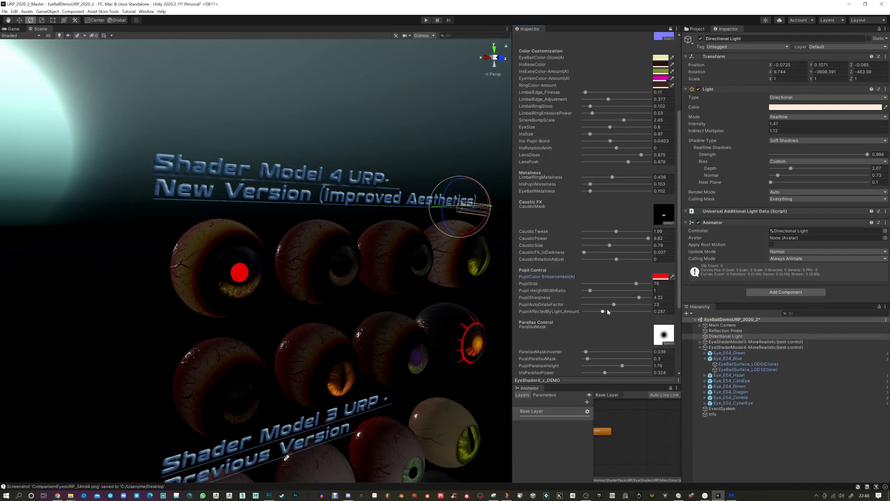
Set the PupilSize to 88.4, PupilAutoDilateFactor to 46 and PupilAffectedByLight_Amount to 0.323 while rotating the directional light to test the pupil's response.
{"action": "left_click_drag", "start_coordinate": [602, 311], "coordinate": [643, 284]}
{"action": "left_click_drag", "start_coordinate": [464, 213], "coordinate": [404, 209]}
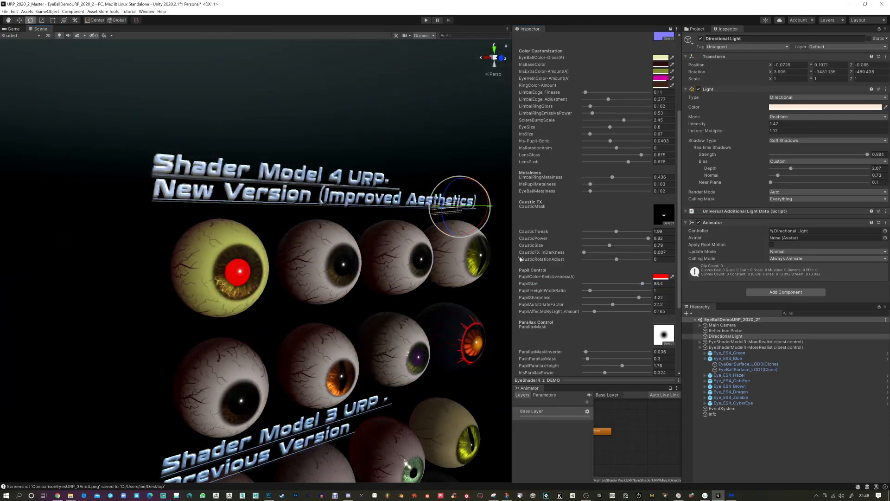
{"action": "left_click_drag", "start_coordinate": [638, 306], "coordinate": [605, 312]}
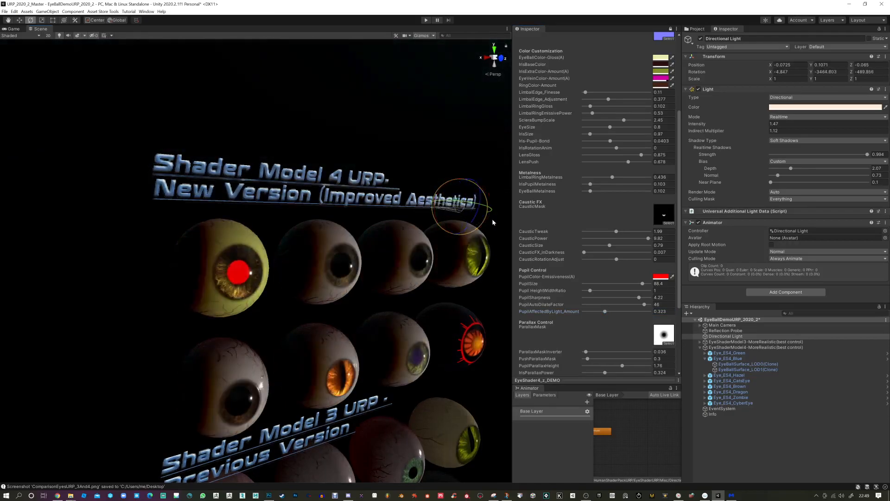
Return the PupilColor-Emissiveness to black 000000 and rotate the directional light to illuminate the front of the eyes.
{"action": "left_click", "coordinate": [661, 277]}
{"action": "left_click", "coordinate": [686, 348]}
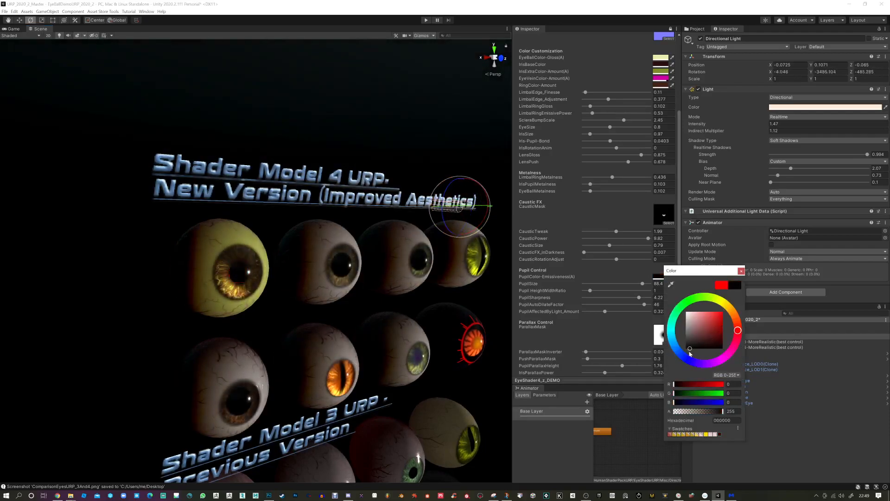
{"action": "left_click", "coordinate": [741, 272]}
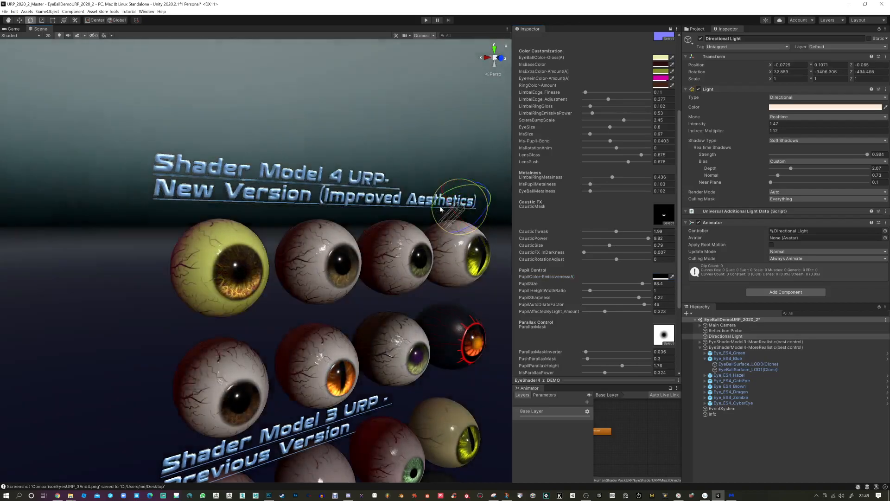
{"action": "left_click_drag", "start_coordinate": [440, 209], "coordinate": [482, 221]}
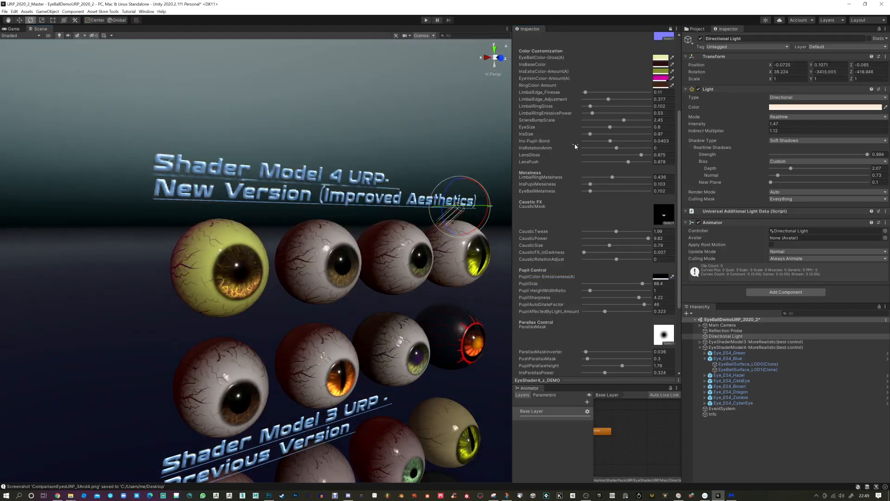
Test an IrisRotationAnim of 2.2 while rotating the directional light, and reset the value to 0.
{"action": "scroll", "coordinate": [575, 147], "scroll_direction": "down", "scroll_amount": 3}
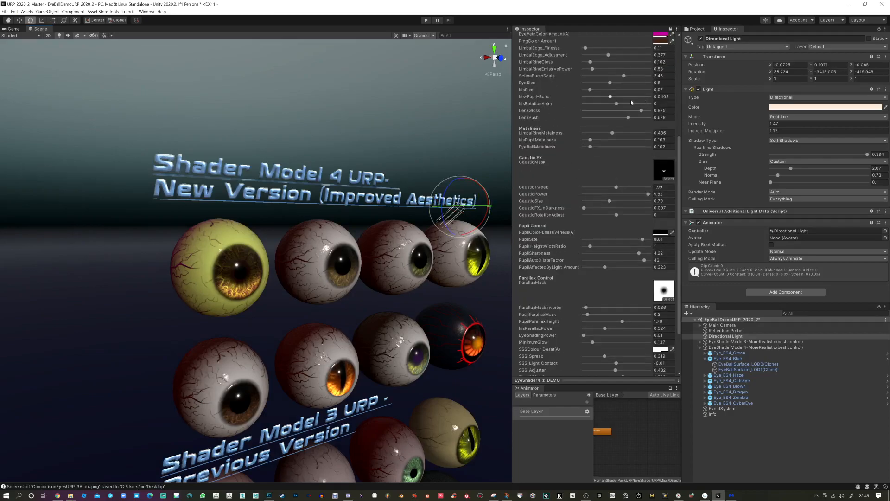
{"action": "left_click_drag", "start_coordinate": [618, 104], "coordinate": [624, 104]}
{"action": "mouse_move", "coordinate": [470, 220]}
{"action": "left_mouse_down"}
{"action": "mouse_move", "coordinate": [479, 222]}
{"action": "mouse_move", "coordinate": [459, 221]}
{"action": "left_mouse_up"}
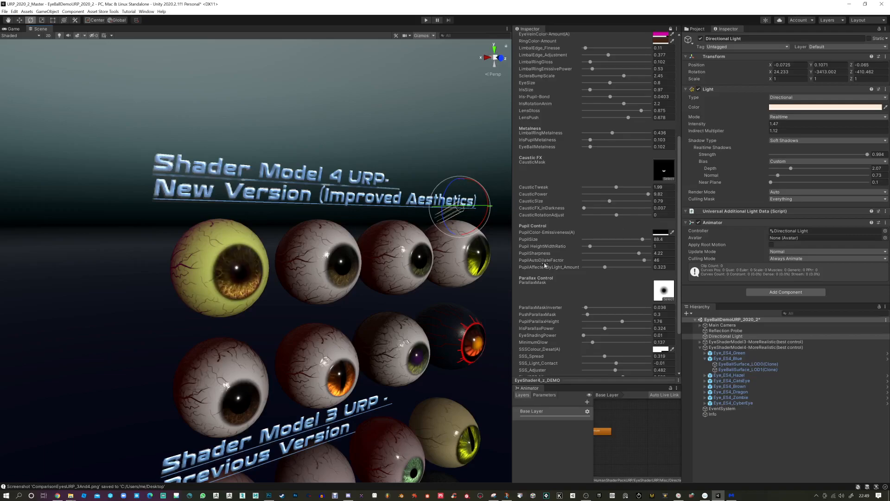
{"action": "left_click", "coordinate": [654, 104]}
{"action": "type", "text": "0"}
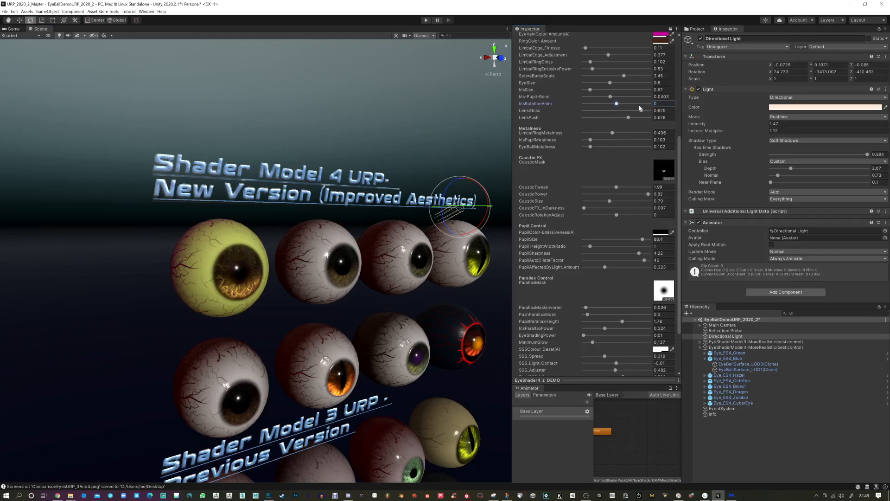
Set the LensGloss to 0.722, the LensPush to 0.081 and the LimbalRingGloss to 1.
{"action": "mouse_move", "coordinate": [641, 110]}
{"action": "left_mouse_down"}
{"action": "mouse_move", "coordinate": [647, 116]}
{"action": "mouse_move", "coordinate": [579, 117]}
{"action": "mouse_move", "coordinate": [645, 117]}
{"action": "mouse_move", "coordinate": [582, 117]}
{"action": "mouse_move", "coordinate": [625, 120]}
{"action": "mouse_move", "coordinate": [591, 119]}
{"action": "mouse_move", "coordinate": [631, 112]}
{"action": "left_mouse_up"}
{"action": "left_click_drag", "start_coordinate": [424, 278], "coordinate": [454, 279], "text": "alt"}
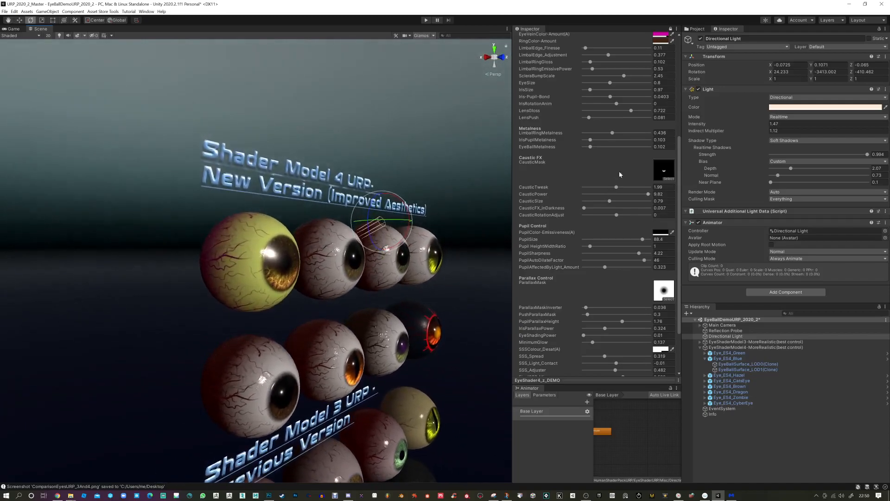
{"action": "scroll", "coordinate": [603, 143], "scroll_direction": "up", "scroll_amount": 3}
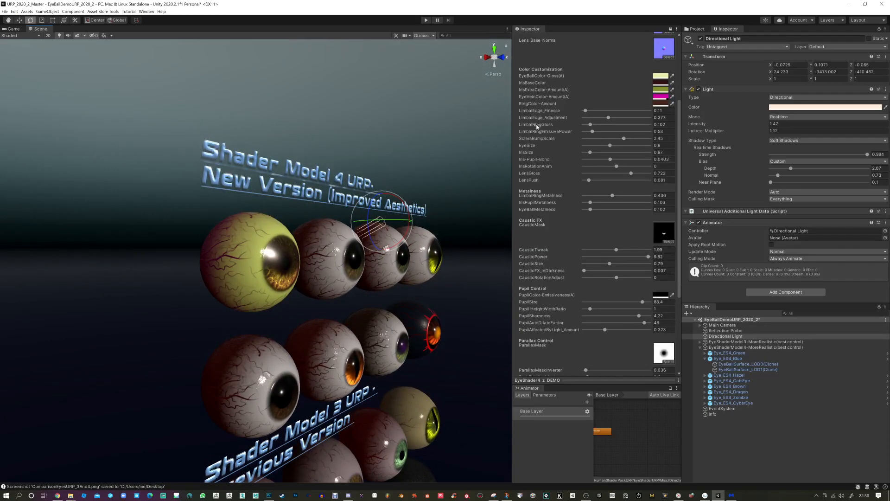
{"action": "left_click_drag", "start_coordinate": [590, 125], "coordinate": [667, 131]}
Adjust the eyeball's gloss by setting the alpha of EyeBallColor-Gloss to 215.
{"action": "left_click", "coordinate": [661, 78]}
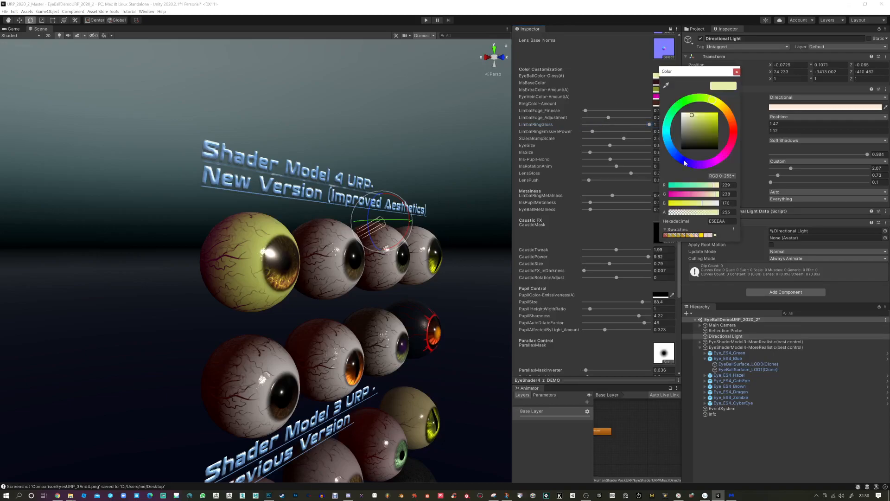
{"action": "left_click_drag", "start_coordinate": [717, 212], "coordinate": [704, 216]}
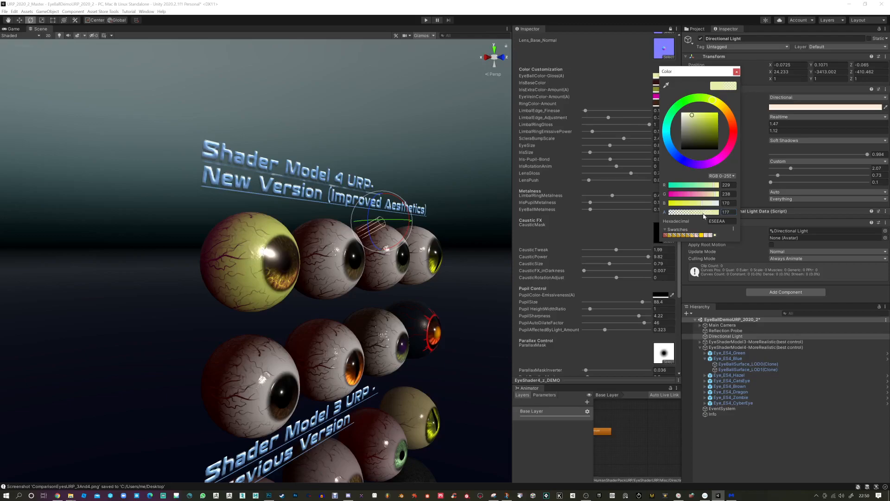
{"action": "left_click", "coordinate": [738, 71]}
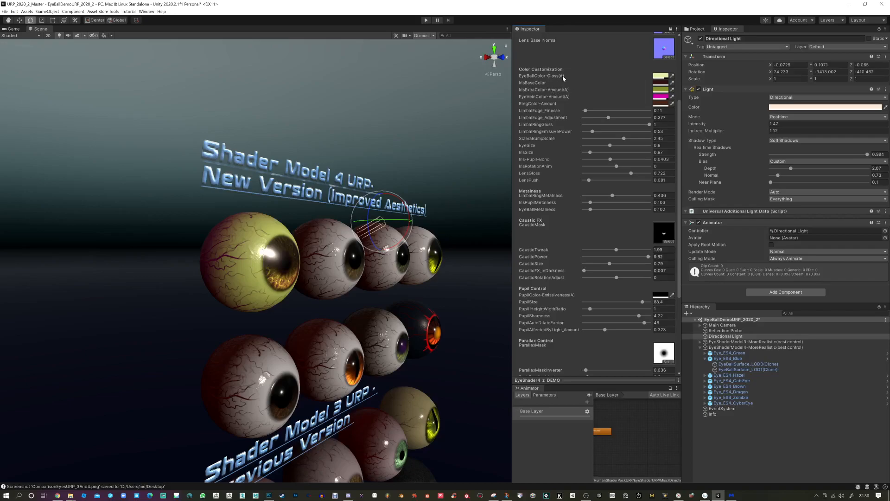
{"action": "left_click", "coordinate": [665, 76]}
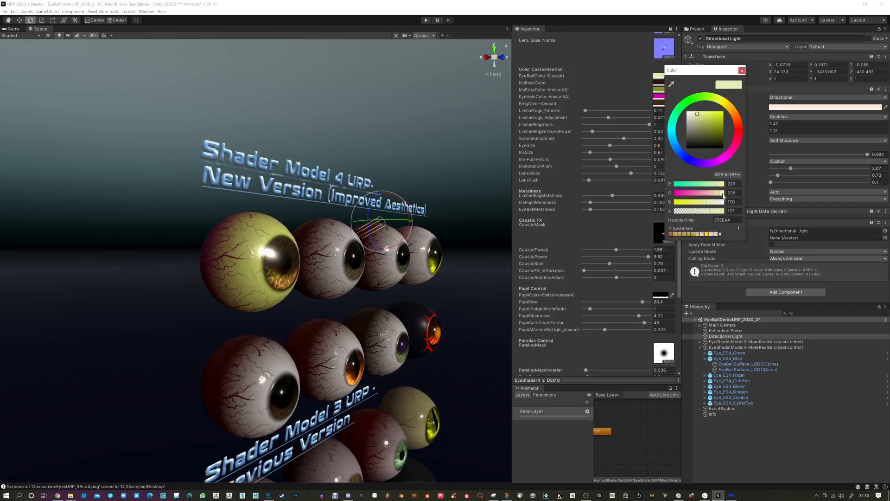
{"action": "left_click_drag", "start_coordinate": [716, 213], "coordinate": [721, 212]}
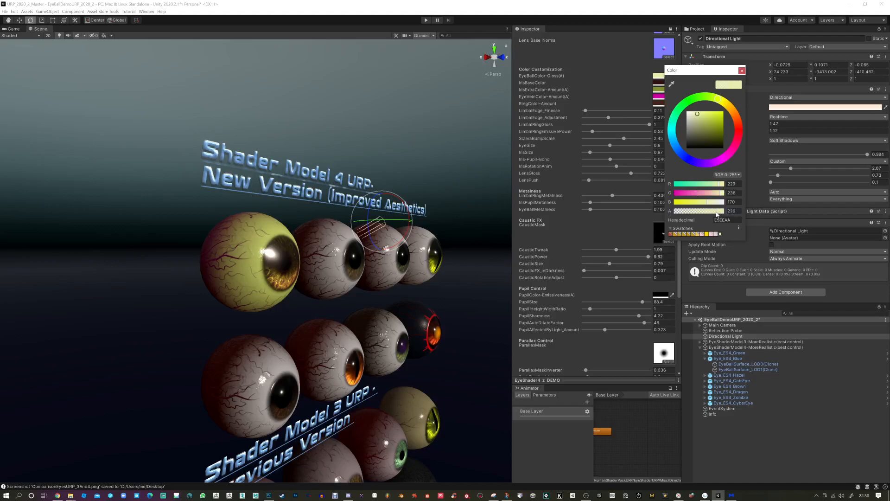
{"action": "left_click", "coordinate": [742, 71]}
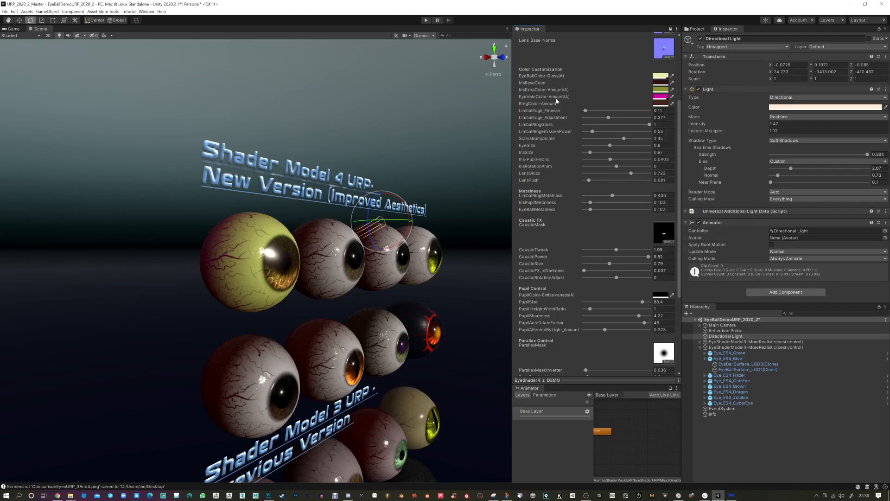
Fine-tune the vein intensity through the alpha of EyeVeinColor-Amount.
{"action": "left_click", "coordinate": [662, 97]}
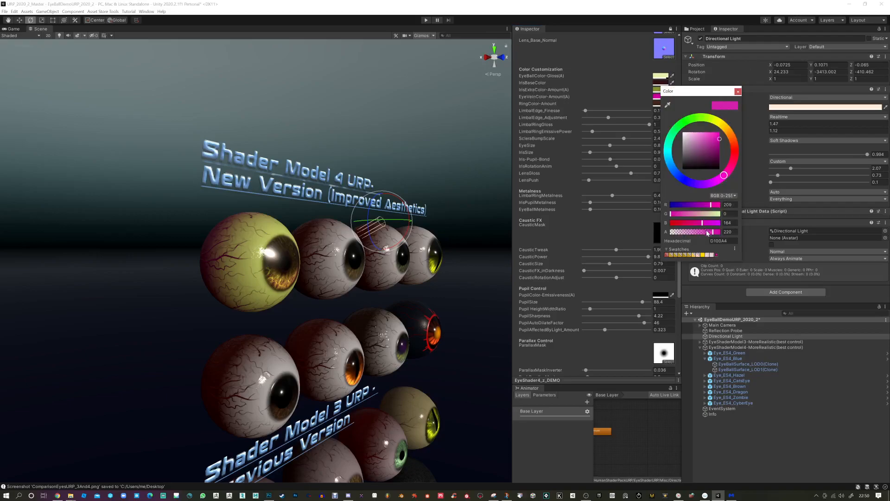
{"action": "left_click_drag", "start_coordinate": [714, 233], "coordinate": [713, 232]}
{"action": "left_click", "coordinate": [738, 91]}
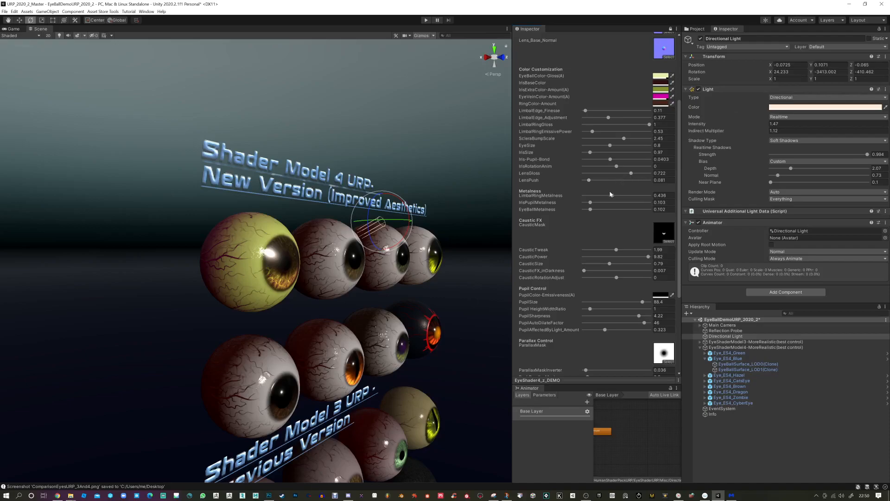
Change the EyeBallColor-Gloss to the duller pale yellow DBDBA7.
{"action": "left_click", "coordinate": [661, 76]}
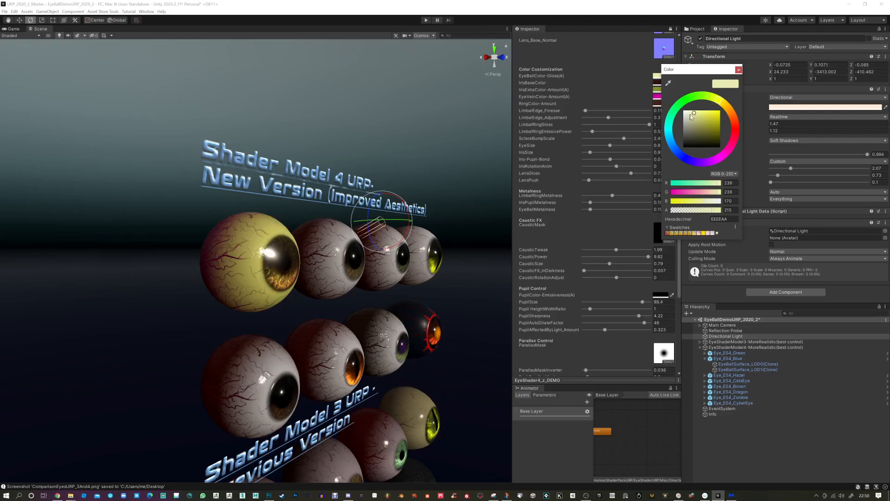
{"action": "left_click", "coordinate": [692, 114]}
{"action": "left_click_drag", "start_coordinate": [693, 117], "coordinate": [693, 115]}
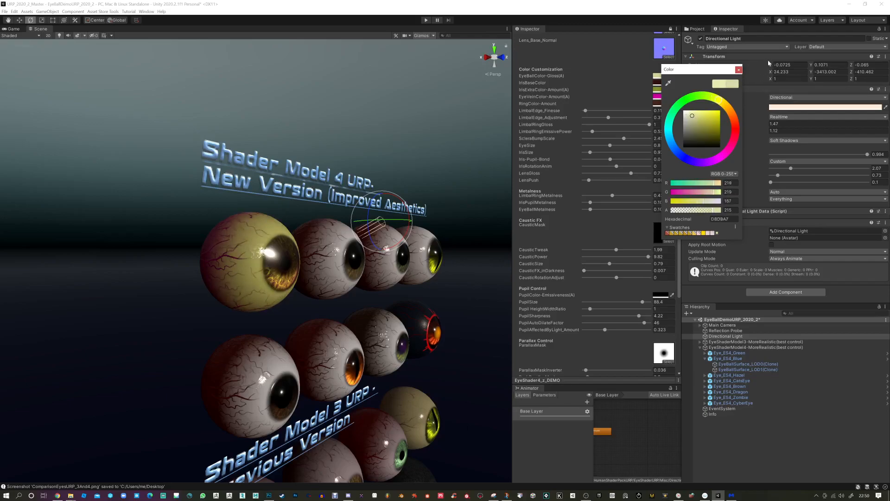
{"action": "left_click", "coordinate": [739, 70]}
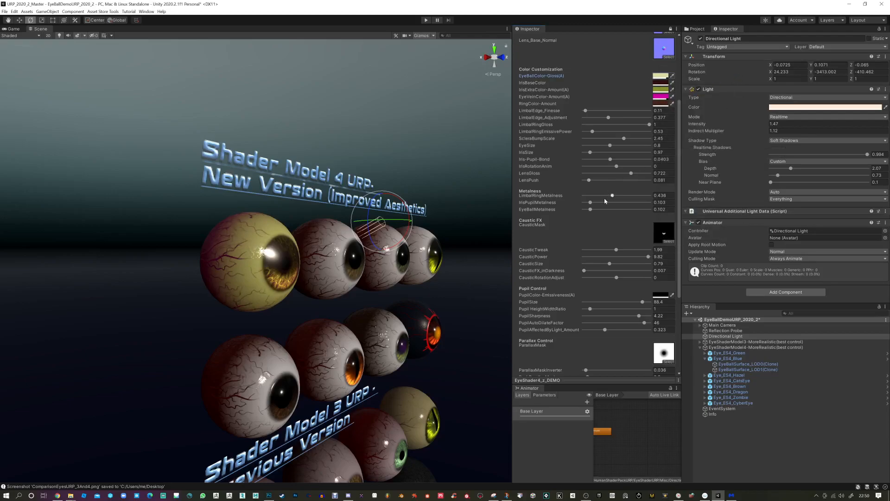
Set the LimbalRingMetalness to 0.08, the IrisPupilMetalness to 0.05 and the EyeBallMetalness to 0.06.
{"action": "mouse_move", "coordinate": [612, 195]}
{"action": "left_mouse_down"}
{"action": "mouse_move", "coordinate": [641, 196]}
{"action": "mouse_move", "coordinate": [609, 206]}
{"action": "mouse_move", "coordinate": [650, 212]}
{"action": "mouse_move", "coordinate": [592, 210]}
{"action": "mouse_move", "coordinate": [619, 197]}
{"action": "mouse_move", "coordinate": [593, 197]}
{"action": "mouse_move", "coordinate": [583, 209]}
{"action": "mouse_move", "coordinate": [590, 196]}
{"action": "left_mouse_up"}
{"action": "scroll", "coordinate": [555, 280], "scroll_direction": "down", "scroll_amount": 3}
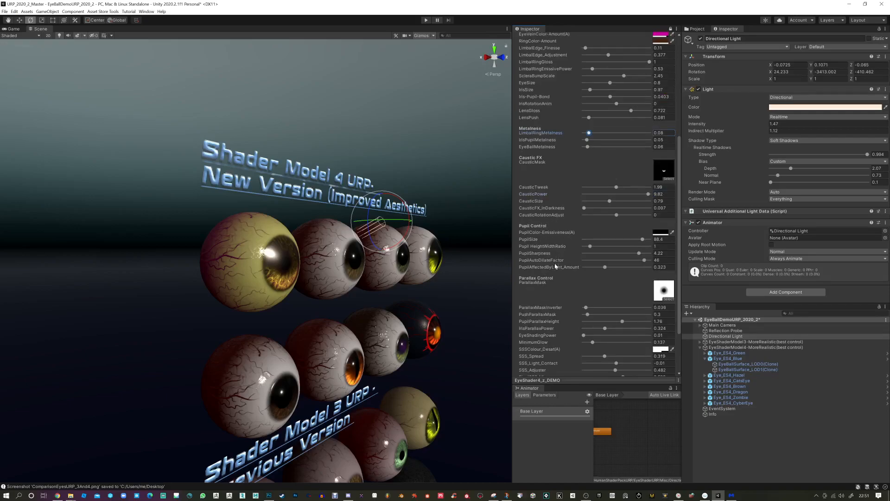
Shape a slit pupil with Pupil HeightWidthRatio 7.72, PupilSize 32.6, IrisSize 2.02 and Iris-Pupil-Bond 0.0087, checking it under a rotated directional light.
{"action": "left_click_drag", "start_coordinate": [434, 340], "coordinate": [367, 326], "text": "alt"}
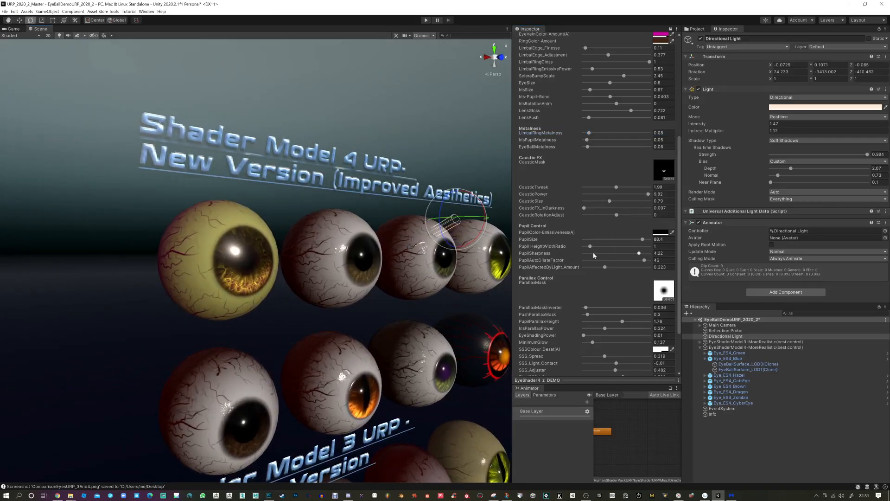
{"action": "left_click_drag", "start_coordinate": [590, 247], "coordinate": [624, 240]}
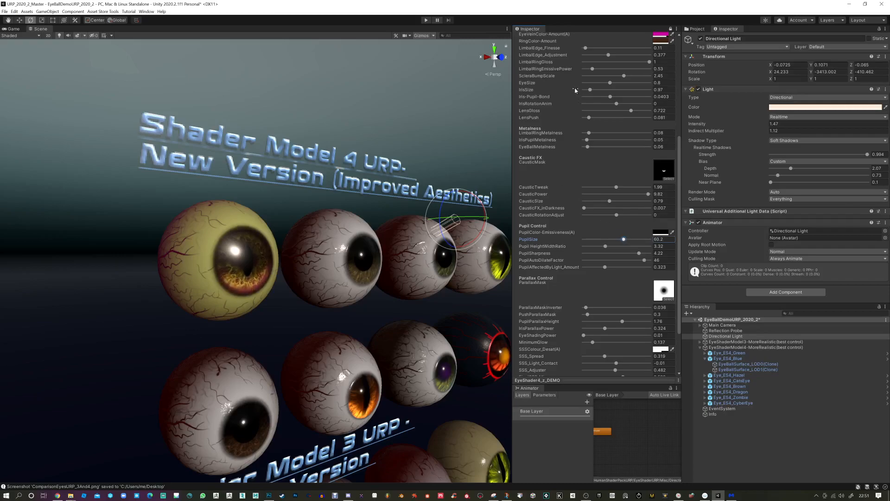
{"action": "mouse_move", "coordinate": [611, 98]}
{"action": "left_mouse_down"}
{"action": "mouse_move", "coordinate": [583, 98]}
{"action": "mouse_move", "coordinate": [599, 92]}
{"action": "left_mouse_up"}
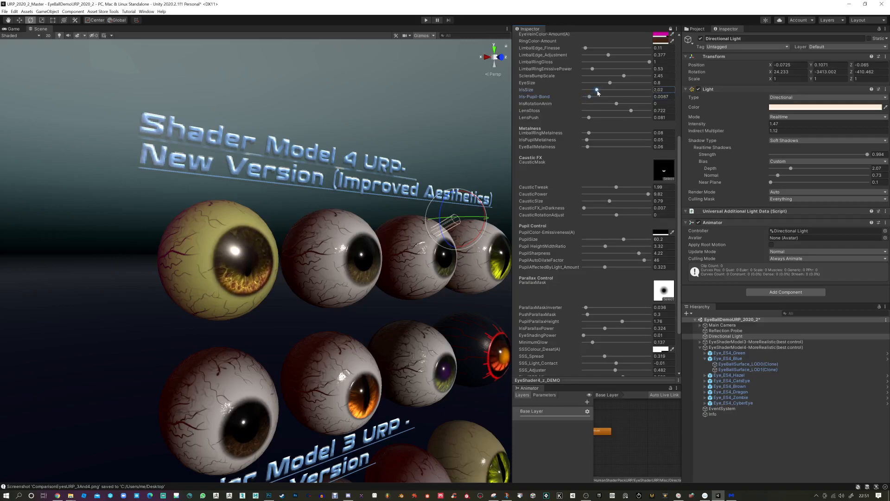
{"action": "left_click_drag", "start_coordinate": [625, 239], "coordinate": [605, 243]}
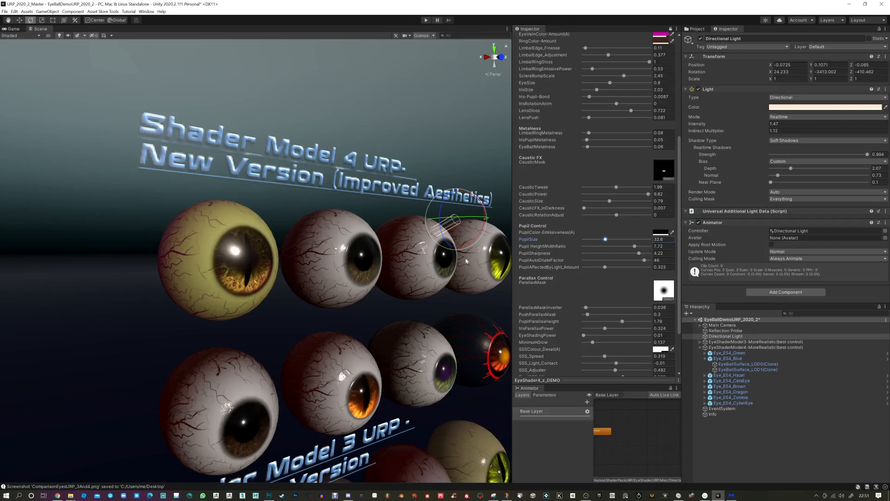
{"action": "left_click_drag", "start_coordinate": [452, 251], "coordinate": [455, 223]}
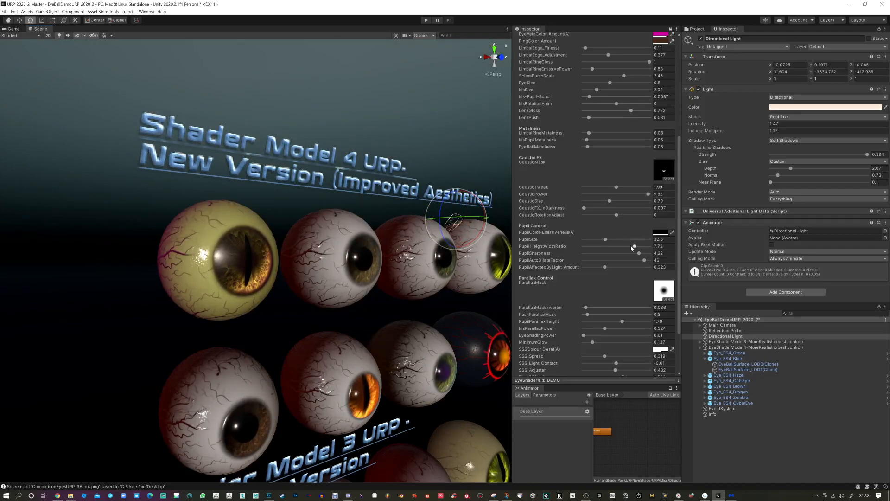
Make the pupil round with HeightWidthRatio 1, PupilSize 90.5, PupilSharpness 4.47, PupilAutoDilateFactor 18.8 and PupilAffectedByLight_Amount 0.302.
{"action": "left_click_drag", "start_coordinate": [636, 246], "coordinate": [594, 247]}
{"action": "type", "text": "1"}
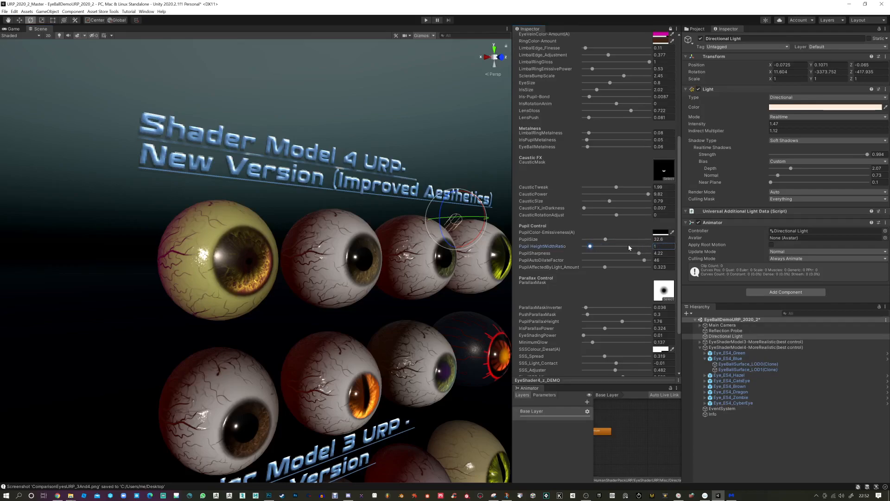
{"action": "left_click_drag", "start_coordinate": [605, 239], "coordinate": [608, 261]}
{"action": "left_click", "coordinate": [604, 266]}
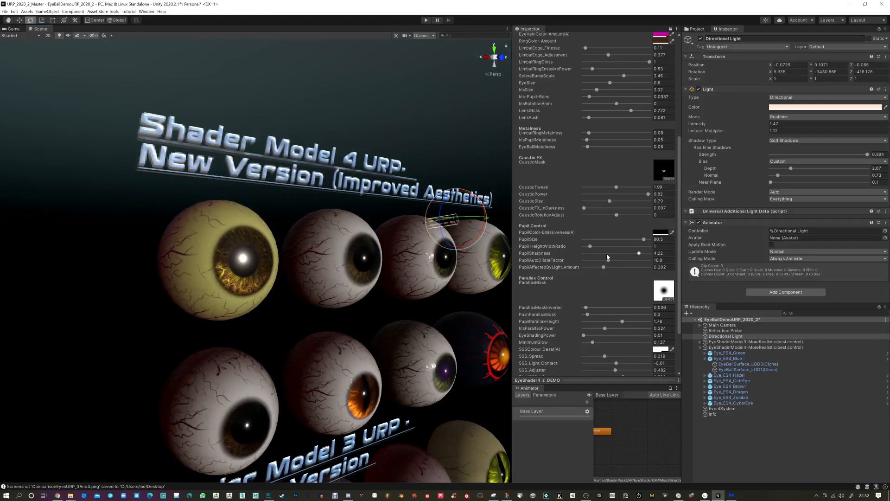
{"action": "mouse_move", "coordinate": [631, 256]}
{"action": "left_mouse_down"}
{"action": "mouse_move", "coordinate": [602, 254]}
{"action": "mouse_move", "coordinate": [642, 254]}
{"action": "left_mouse_up"}
Try EyeShadingPower at 2, return it to 0.01, and set MinimumGlow to 0.028 while rotating the directional light to compare.
{"action": "scroll", "coordinate": [598, 278], "scroll_direction": "down", "scroll_amount": 3}
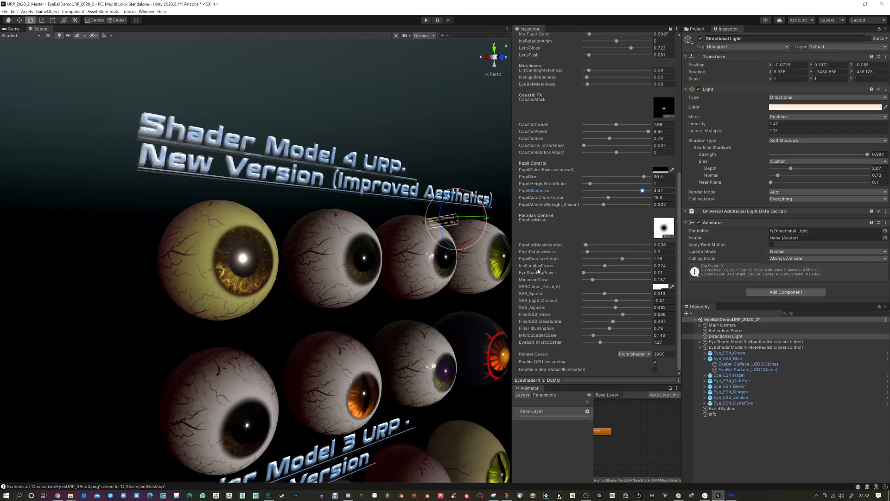
{"action": "left_click_drag", "start_coordinate": [586, 272], "coordinate": [651, 274]}
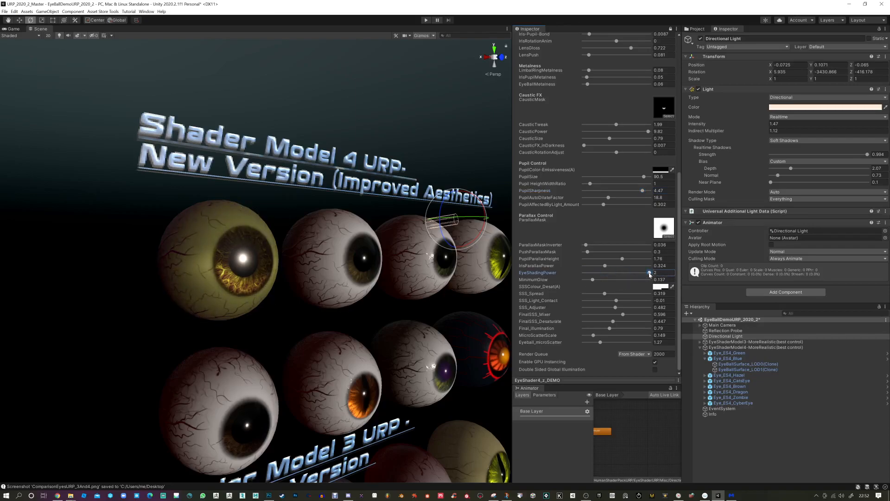
{"action": "mouse_move", "coordinate": [649, 274]}
{"action": "left_mouse_down"}
{"action": "mouse_move", "coordinate": [628, 273]}
{"action": "mouse_move", "coordinate": [664, 272]}
{"action": "mouse_move", "coordinate": [571, 269]}
{"action": "mouse_move", "coordinate": [590, 282]}
{"action": "mouse_move", "coordinate": [582, 281]}
{"action": "mouse_move", "coordinate": [649, 282]}
{"action": "mouse_move", "coordinate": [587, 285]}
{"action": "left_mouse_up"}
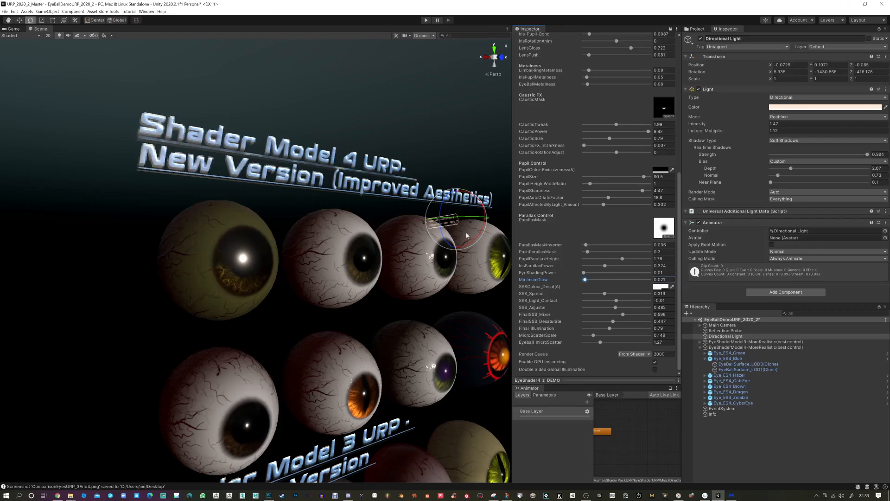
{"action": "mouse_move", "coordinate": [469, 235]}
{"action": "left_mouse_down"}
{"action": "mouse_move", "coordinate": [423, 230]}
{"action": "mouse_move", "coordinate": [464, 229]}
{"action": "left_mouse_up"}
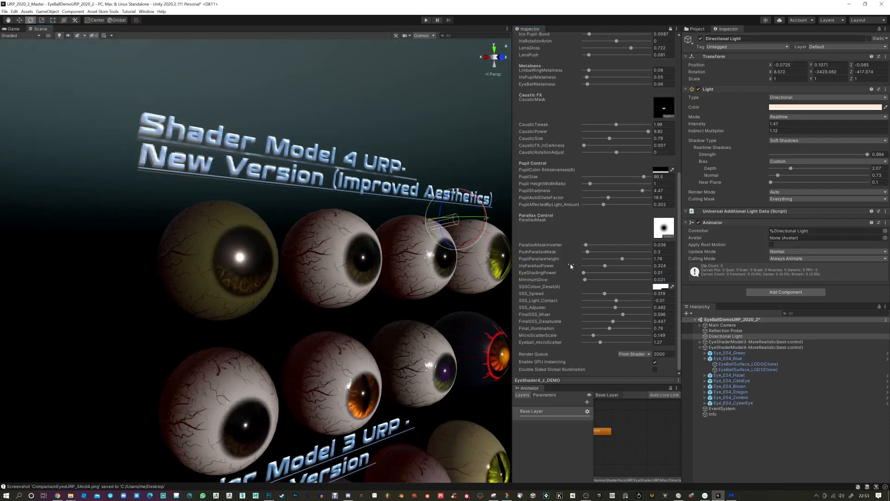
{"action": "mouse_move", "coordinate": [586, 280]}
{"action": "left_mouse_down"}
{"action": "mouse_move", "coordinate": [599, 281]}
{"action": "mouse_move", "coordinate": [589, 282]}
{"action": "left_mouse_up"}
{"action": "left_click_drag", "start_coordinate": [464, 229], "coordinate": [462, 228]}
{"action": "left_click_drag", "start_coordinate": [589, 280], "coordinate": [587, 279]}
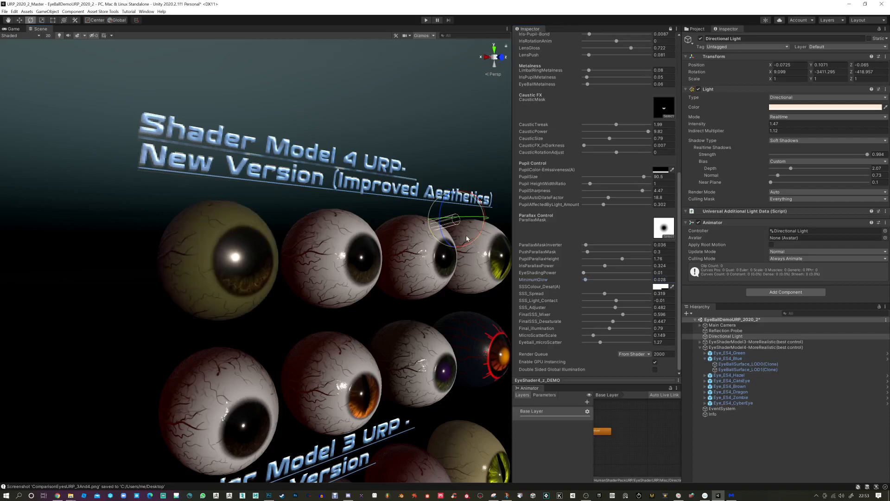
{"action": "left_click_drag", "start_coordinate": [467, 238], "coordinate": [466, 237]}
Set SSS_Light_Contact to 0.7, SSS_Adjuster to 0.529, Final_Illumination to 2 and FinalSSS_Desaturate to 0.647, testing with the directional light rotated.
{"action": "mouse_move", "coordinate": [617, 301]}
{"action": "left_mouse_down"}
{"action": "mouse_move", "coordinate": [650, 301]}
{"action": "mouse_move", "coordinate": [618, 309]}
{"action": "mouse_move", "coordinate": [624, 329]}
{"action": "mouse_move", "coordinate": [651, 329]}
{"action": "left_mouse_up"}
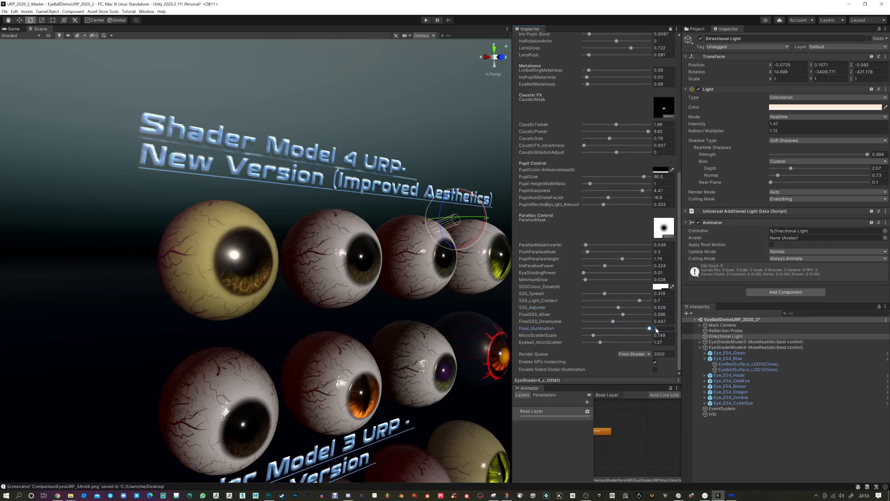
{"action": "mouse_move", "coordinate": [446, 231]}
{"action": "left_mouse_down"}
{"action": "mouse_move", "coordinate": [505, 231]}
{"action": "mouse_move", "coordinate": [431, 243]}
{"action": "mouse_move", "coordinate": [496, 234]}
{"action": "mouse_move", "coordinate": [462, 233]}
{"action": "left_mouse_up"}
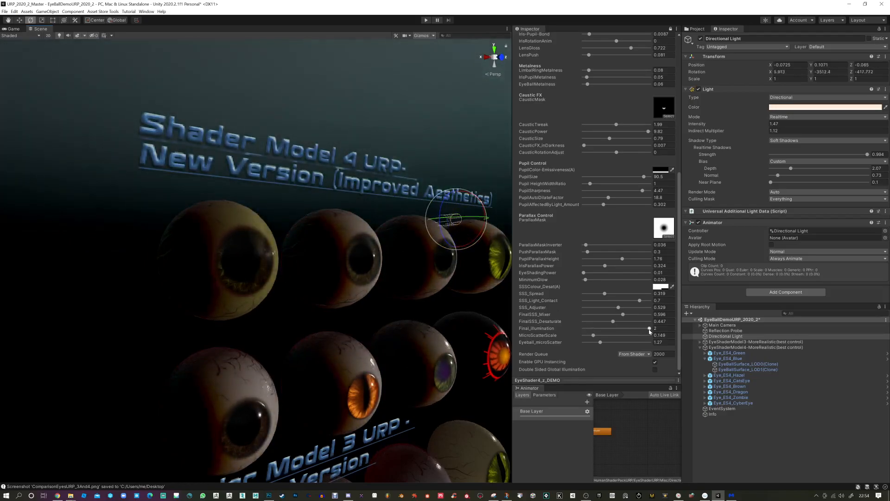
{"action": "left_click_drag", "start_coordinate": [650, 330], "coordinate": [628, 323]}
{"action": "mouse_move", "coordinate": [464, 235]}
{"action": "left_mouse_down"}
{"action": "mouse_move", "coordinate": [446, 241]}
{"action": "mouse_move", "coordinate": [457, 241]}
{"action": "mouse_move", "coordinate": [460, 220]}
{"action": "left_mouse_up"}
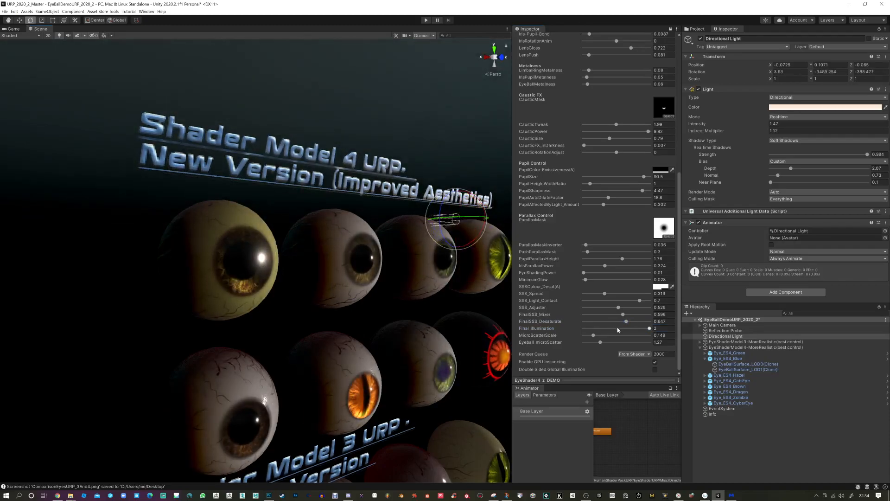
Set SSS_Spread 0.302, SSS_Light_Contact 0.73, SSS_Adjuster 0.829, FinalSSS_Mixer 0.343, FinalSSS_Desaturate 0.455, MicroScatterScale 0.086 and Eyeball_microScatter 0.67.
{"action": "mouse_move", "coordinate": [627, 321]}
{"action": "left_mouse_down"}
{"action": "mouse_move", "coordinate": [662, 324]}
{"action": "mouse_move", "coordinate": [580, 325]}
{"action": "mouse_move", "coordinate": [669, 326]}
{"action": "left_mouse_up"}
{"action": "mouse_move", "coordinate": [612, 322]}
{"action": "left_mouse_down"}
{"action": "mouse_move", "coordinate": [645, 322]}
{"action": "mouse_move", "coordinate": [580, 318]}
{"action": "mouse_move", "coordinate": [652, 309]}
{"action": "mouse_move", "coordinate": [583, 309]}
{"action": "mouse_move", "coordinate": [649, 309]}
{"action": "mouse_move", "coordinate": [588, 308]}
{"action": "mouse_move", "coordinate": [645, 309]}
{"action": "mouse_move", "coordinate": [618, 310]}
{"action": "mouse_move", "coordinate": [628, 310]}
{"action": "mouse_move", "coordinate": [617, 301]}
{"action": "mouse_move", "coordinate": [646, 300]}
{"action": "mouse_move", "coordinate": [621, 295]}
{"action": "mouse_move", "coordinate": [580, 299]}
{"action": "mouse_move", "coordinate": [605, 298]}
{"action": "mouse_move", "coordinate": [596, 323]}
{"action": "mouse_move", "coordinate": [611, 323]}
{"action": "left_mouse_up"}
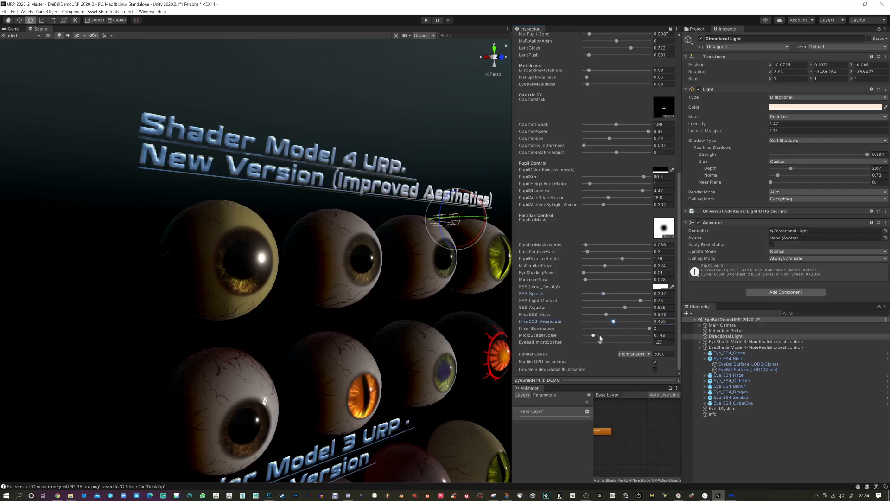
{"action": "mouse_move", "coordinate": [595, 337]}
{"action": "left_mouse_down"}
{"action": "mouse_move", "coordinate": [612, 337]}
{"action": "mouse_move", "coordinate": [588, 342]}
{"action": "left_mouse_up"}
{"action": "left_click_drag", "start_coordinate": [443, 230], "coordinate": [442, 231]}
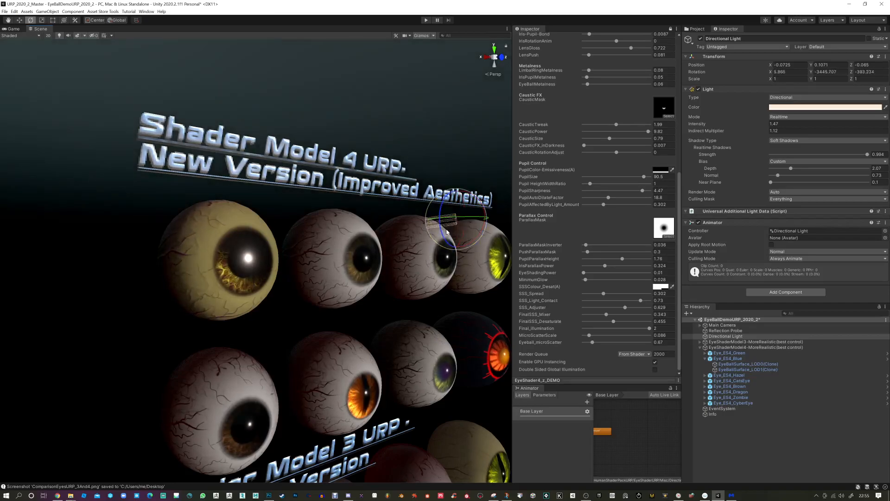
Fine-tune the EyeBallColor-Gloss to a pale yellow and rotate the directional light to check the eyeball's surface.
{"action": "scroll", "coordinate": [617, 214], "scroll_direction": "up", "scroll_amount": 8}
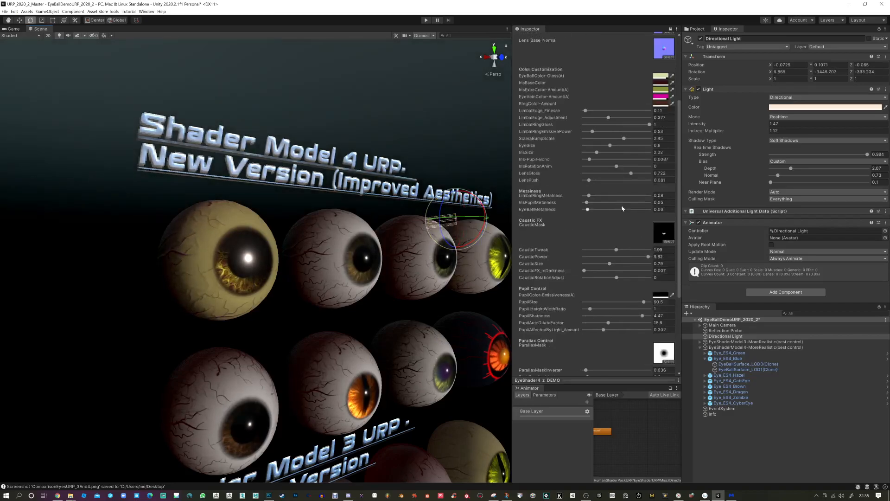
{"action": "left_click", "coordinate": [660, 76]}
{"action": "left_click_drag", "start_coordinate": [718, 216], "coordinate": [720, 216]}
{"action": "left_click", "coordinate": [738, 73]}
{"action": "left_click_drag", "start_coordinate": [438, 219], "coordinate": [240, 290]}
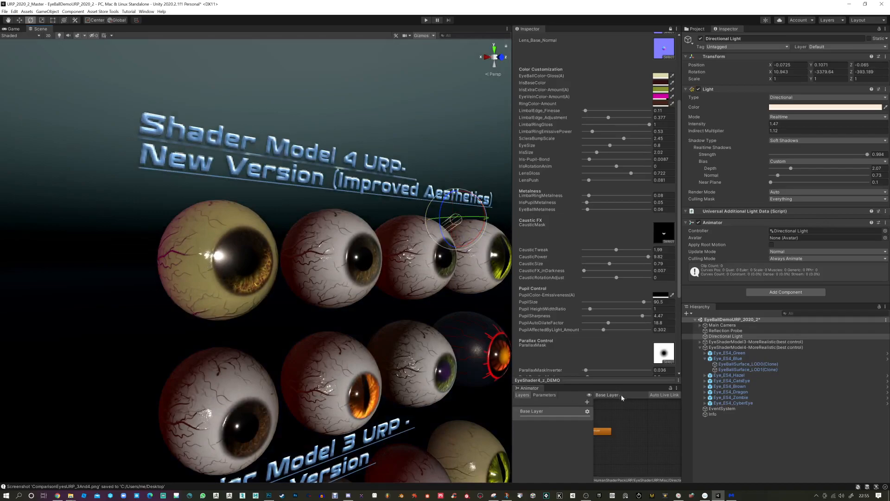
Test Eyeball_microScatter at 4.31 under a rotated directional light, and settle on MicroScatterScale 0.165 and Eyeball_microScatter 1.27.
{"action": "scroll", "coordinate": [604, 340], "scroll_direction": "down", "scroll_amount": 3}
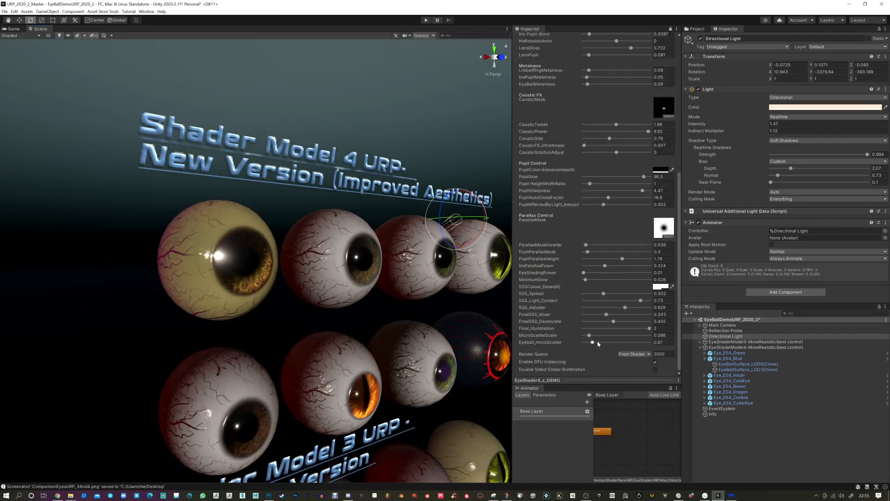
{"action": "left_click_drag", "start_coordinate": [594, 344], "coordinate": [642, 342]}
{"action": "left_click_drag", "start_coordinate": [589, 337], "coordinate": [585, 338]}
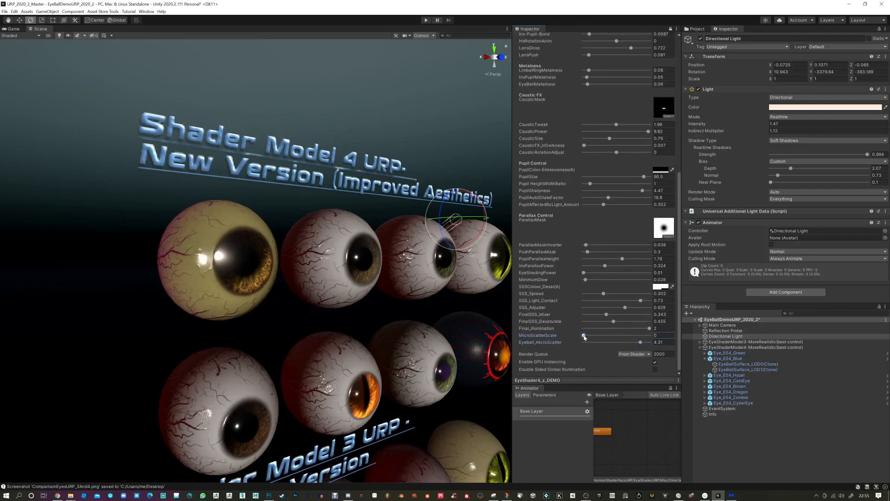
{"action": "left_click_drag", "start_coordinate": [584, 337], "coordinate": [593, 337]}
{"action": "left_click_drag", "start_coordinate": [204, 274], "coordinate": [301, 299], "text": "alt"}
{"action": "mouse_move", "coordinate": [449, 244]}
{"action": "left_mouse_down"}
{"action": "mouse_move", "coordinate": [456, 237]}
{"action": "mouse_move", "coordinate": [434, 244]}
{"action": "left_mouse_up"}
{"action": "left_click_drag", "start_coordinate": [448, 241], "coordinate": [458, 243]}
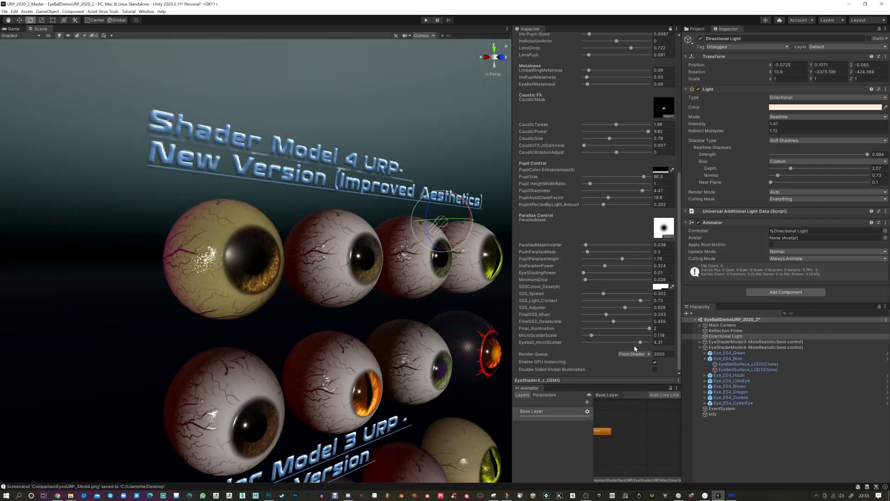
{"action": "left_click_drag", "start_coordinate": [592, 335], "coordinate": [591, 335]}
{"action": "left_click_drag", "start_coordinate": [649, 342], "coordinate": [596, 337]}
Select the cyber eye in the scene and show the EyeShader4_CyberEye material from the EyeShader4 materials folder in the locked inspector.
{"action": "left_click_drag", "start_coordinate": [462, 356], "coordinate": [325, 308], "text": "alt"}
{"action": "scroll", "coordinate": [302, 380], "scroll_direction": "up", "scroll_amount": 3}
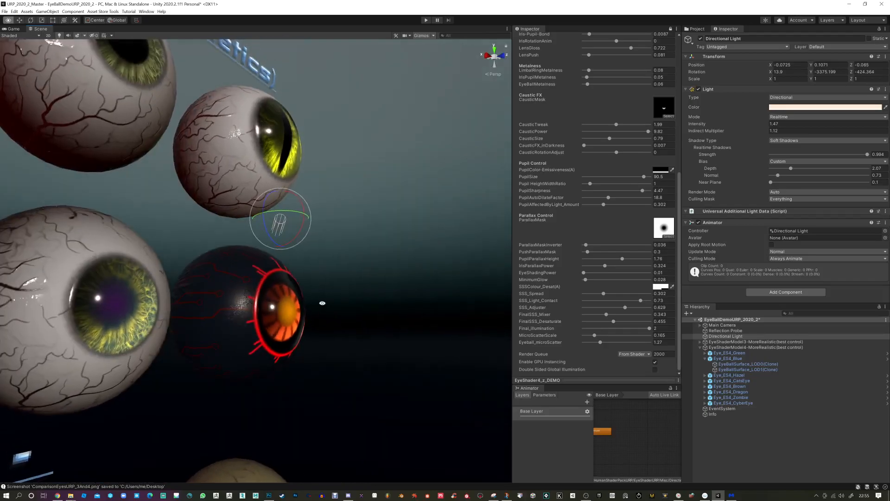
{"action": "right_click_drag", "start_coordinate": [324, 308], "coordinate": [332, 402], "text": "alt"}
{"action": "left_click", "coordinate": [241, 319]}
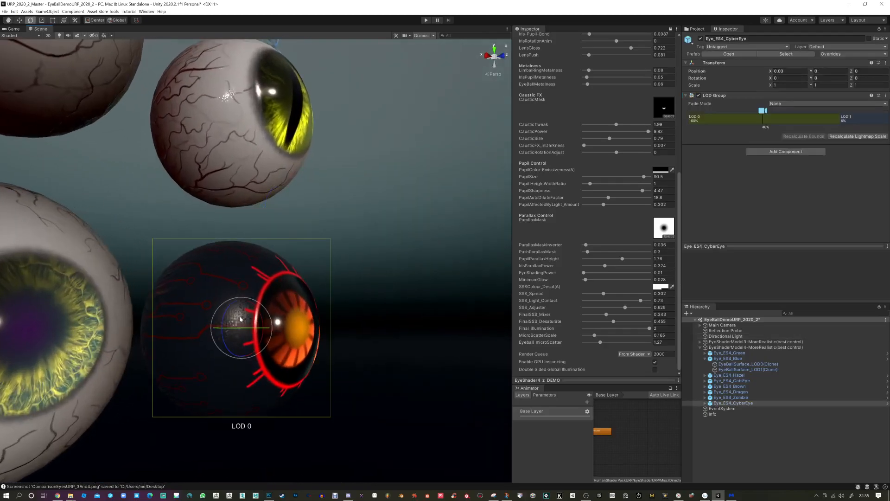
{"action": "scroll", "coordinate": [591, 236], "scroll_direction": "up", "scroll_amount": 10}
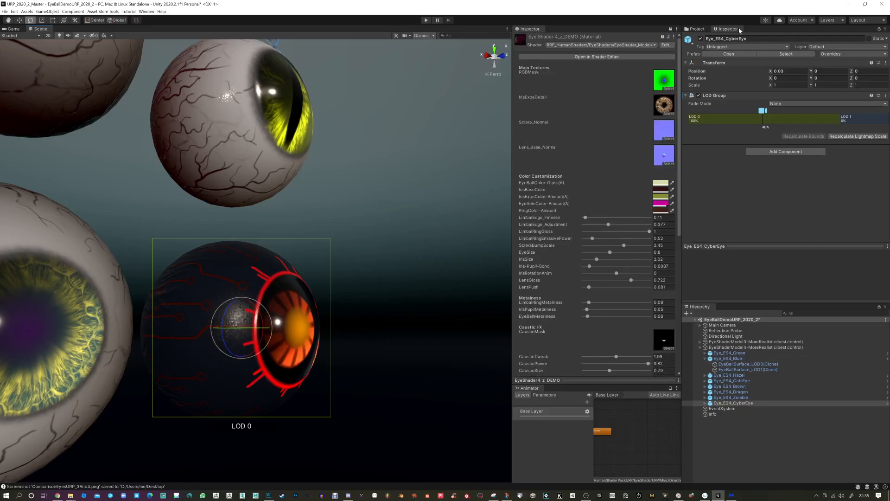
{"action": "left_click", "coordinate": [696, 29]}
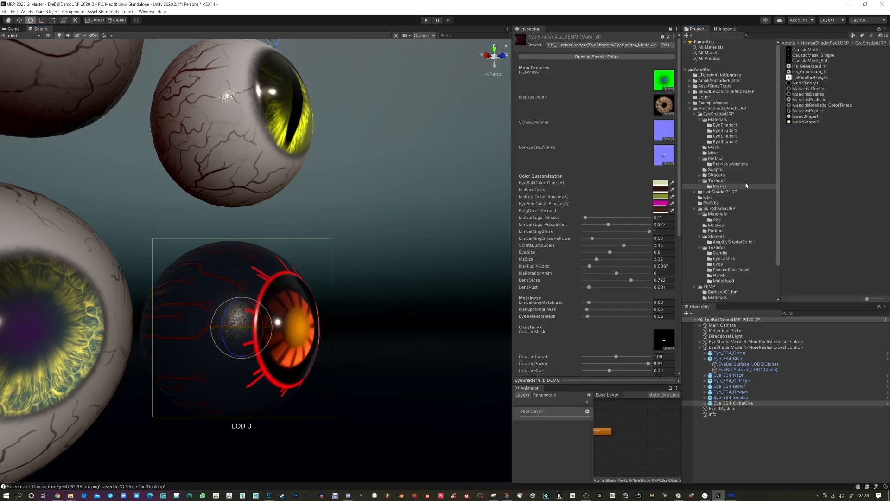
{"action": "left_click", "coordinate": [726, 141]}
{"action": "left_click", "coordinate": [821, 67]}
{"action": "left_click", "coordinate": [670, 29]}
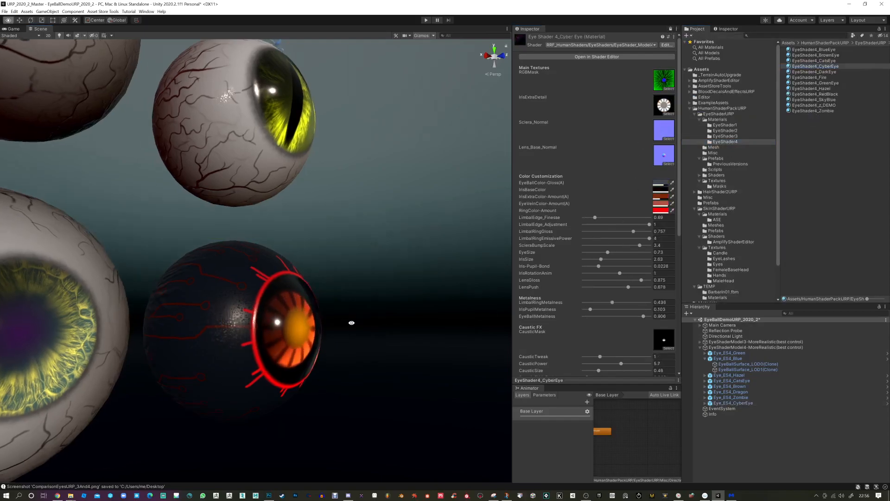
Set the cyber eye's MicroScatterScale to about 0.36 and Eyeball_microScatter to 4.38, and view the eye from the front.
{"action": "scroll", "coordinate": [575, 302], "scroll_direction": "down", "scroll_amount": 10}
{"action": "mouse_move", "coordinate": [598, 336]}
{"action": "left_mouse_down"}
{"action": "mouse_move", "coordinate": [648, 345]}
{"action": "mouse_move", "coordinate": [588, 336]}
{"action": "mouse_move", "coordinate": [599, 336]}
{"action": "left_mouse_up"}
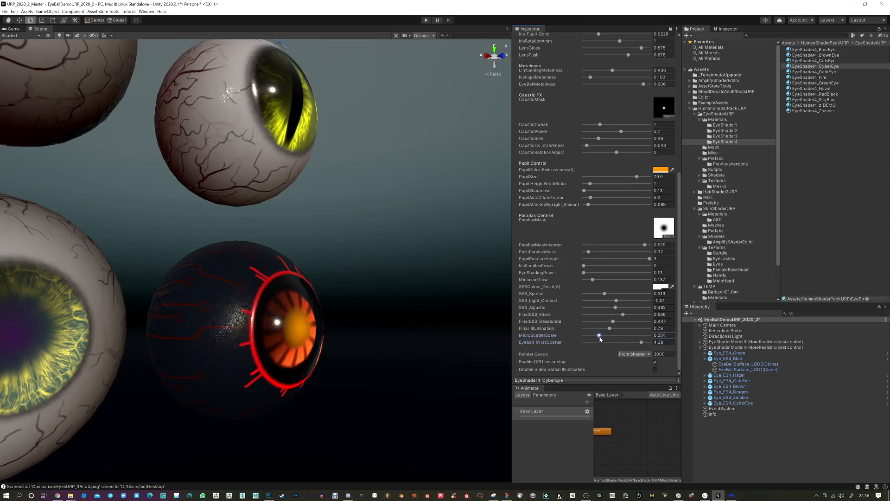
{"action": "left_click_drag", "start_coordinate": [361, 328], "coordinate": [330, 368], "text": "alt"}
{"action": "right_click_drag", "start_coordinate": [330, 368], "coordinate": [350, 364], "text": "alt"}
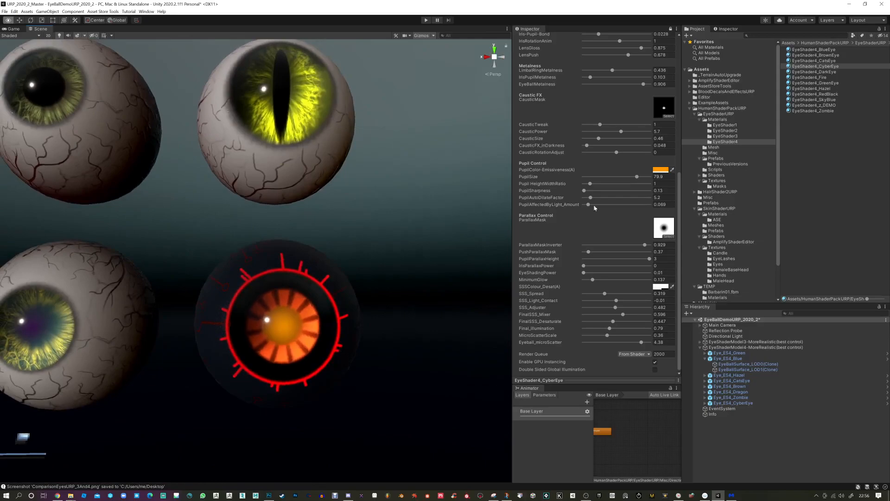
Change the cyber eye's PupilColor-Emissiveness from orange to the dark maroon 300C18.
{"action": "left_click", "coordinate": [666, 170]}
{"action": "left_click_drag", "start_coordinate": [745, 214], "coordinate": [701, 234]}
{"action": "left_click_drag", "start_coordinate": [732, 206], "coordinate": [717, 238]}
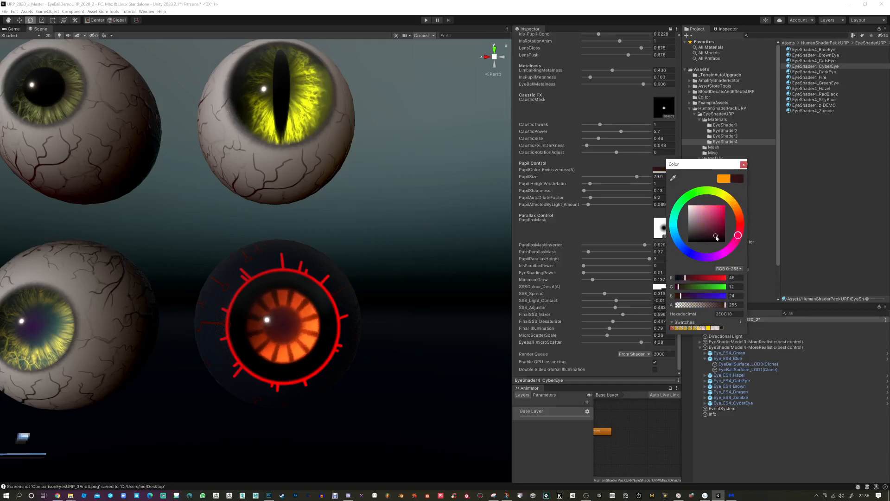
{"action": "left_click", "coordinate": [744, 165]}
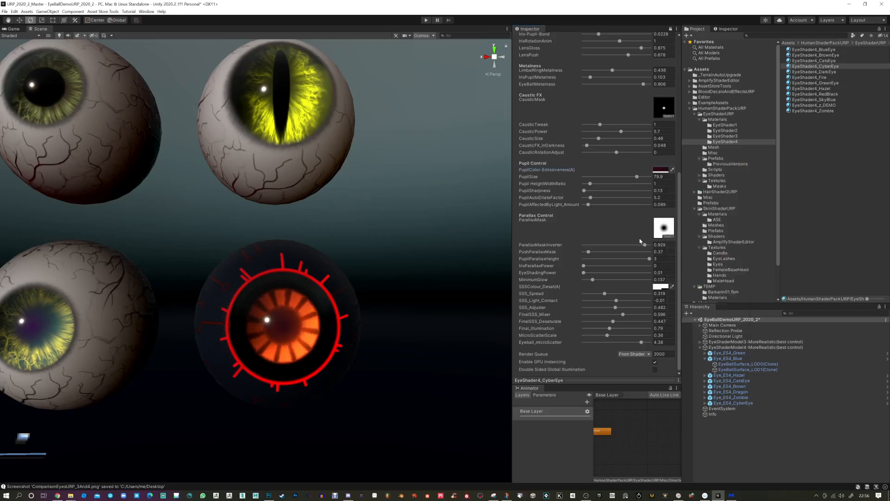
Set the LimbalRingEmissivePower to its maximum of 4 and locate the material's EyeShader_Model4URP shader asset in the project.
{"action": "scroll", "coordinate": [643, 211], "scroll_direction": "up", "scroll_amount": 10}
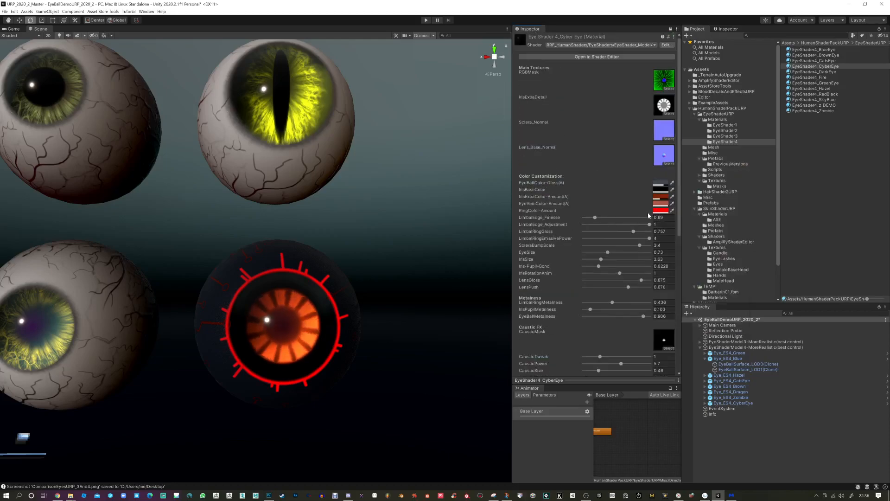
{"action": "mouse_move", "coordinate": [650, 240]}
{"action": "left_mouse_down"}
{"action": "mouse_move", "coordinate": [587, 242]}
{"action": "mouse_move", "coordinate": [649, 242]}
{"action": "left_mouse_up"}
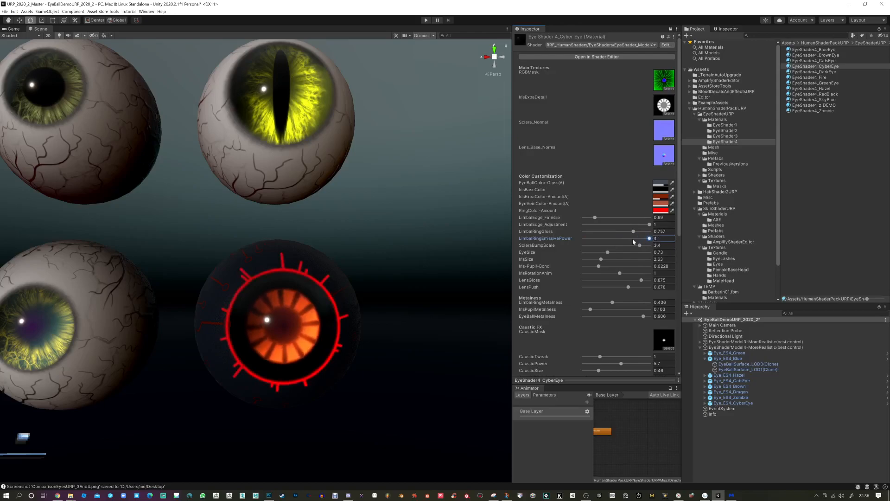
{"action": "left_click", "coordinate": [674, 37]}
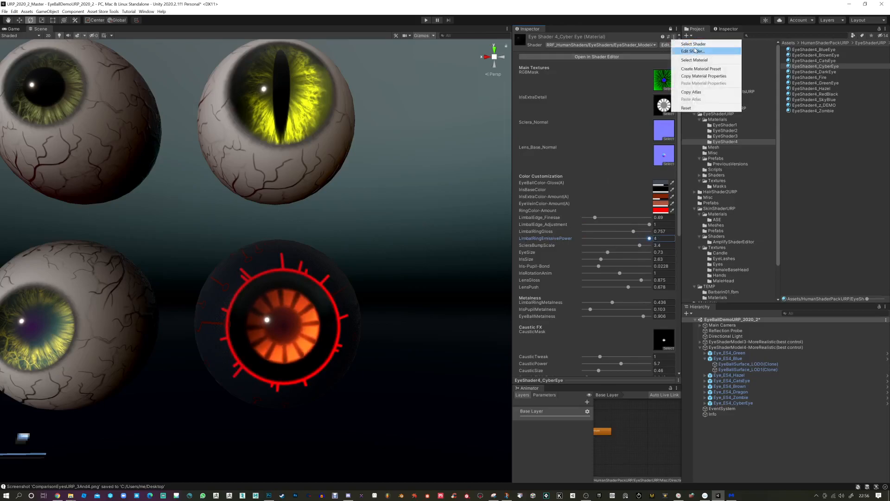
{"action": "left_click", "coordinate": [691, 51]}
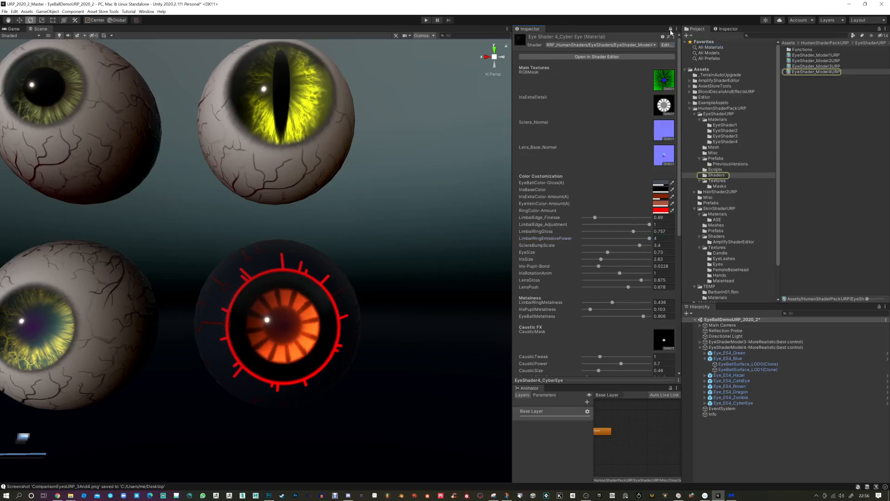
Unlock the inspector and examine the property names exposed by the EyeShader_Model4URP shader.
{"action": "left_click", "coordinate": [671, 29]}
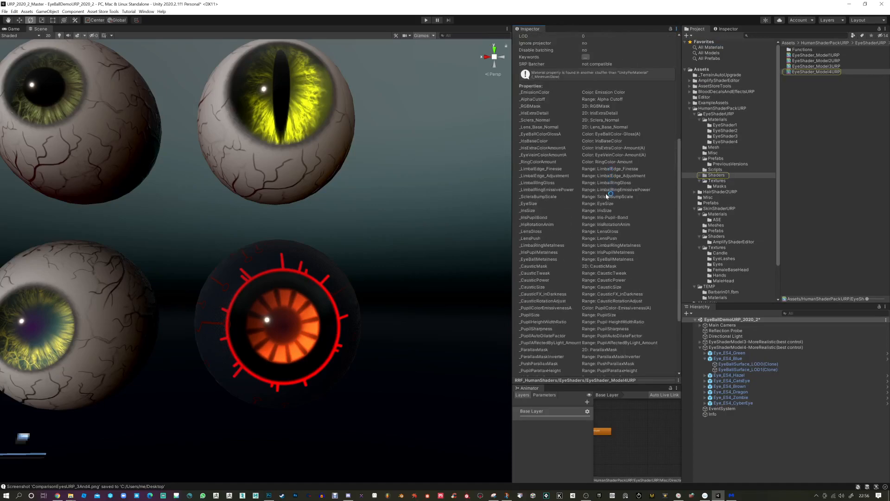
{"action": "scroll", "coordinate": [539, 148], "scroll_direction": "up", "scroll_amount": 1}
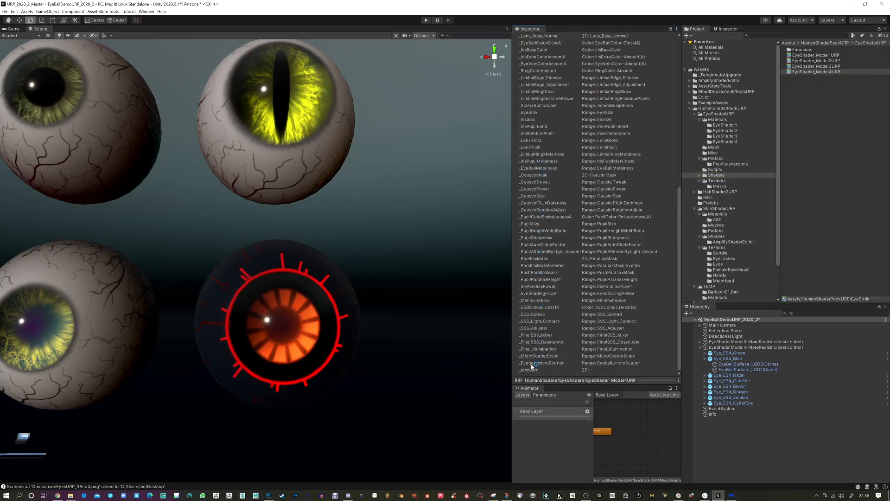
{"action": "scroll", "coordinate": [533, 306], "scroll_direction": "up", "scroll_amount": 1}
{"action": "scroll", "coordinate": [530, 293], "scroll_direction": "down", "scroll_amount": 6}
{"action": "left_click_drag", "start_coordinate": [679, 269], "coordinate": [683, 245]}
{"action": "left_click_drag", "start_coordinate": [424, 223], "coordinate": [477, 224], "text": "alt"}
Show the code of the ChangeParameter script from the EyeShaderURP Scripts folder.
{"action": "left_click", "coordinate": [717, 170]}
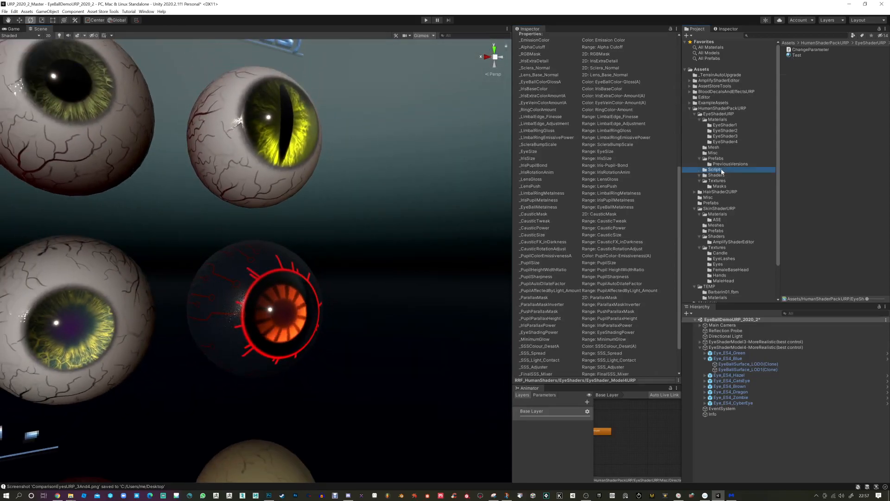
{"action": "left_click", "coordinate": [809, 49]}
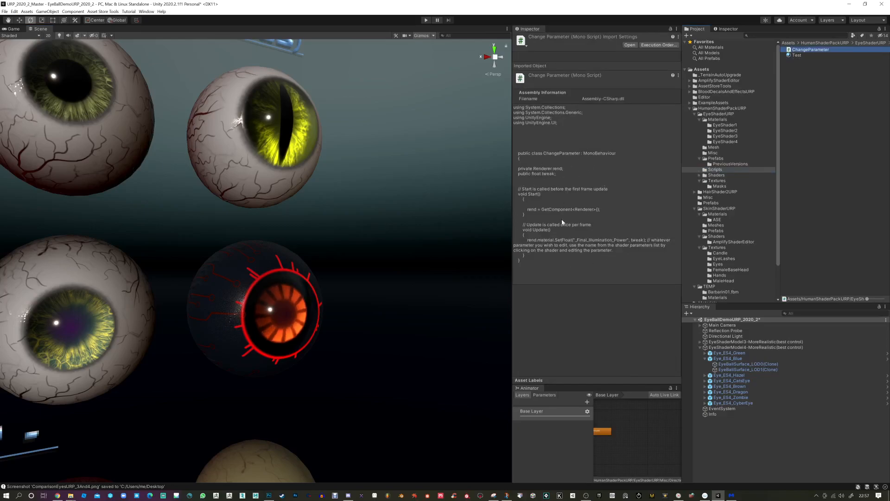
Apply the EyeShader4_BlueEye material to the Eye_ES4_Blue eyeball, the first one in the Shader Model 4 rows.
{"action": "left_click_drag", "start_coordinate": [472, 219], "coordinate": [418, 227], "text": "alt"}
{"action": "mouse_move", "coordinate": [418, 226]}
{"action": "right_mouse_down", "text": "alt"}
{"action": "mouse_move", "coordinate": [340, 230]}
{"action": "mouse_move", "coordinate": [397, 255]}
{"action": "mouse_move", "coordinate": [410, 239]}
{"action": "mouse_move", "coordinate": [404, 227]}
{"action": "right_mouse_up", "text": "alt"}
{"action": "middle_click_drag", "start_coordinate": [194, 233], "coordinate": [274, 237], "text": "alt"}
{"action": "left_click_drag", "start_coordinate": [274, 236], "coordinate": [160, 254], "text": "alt"}
{"action": "middle_click_drag", "start_coordinate": [159, 254], "coordinate": [256, 261], "text": "alt"}
{"action": "left_click_drag", "start_coordinate": [256, 261], "coordinate": [246, 242], "text": "alt"}
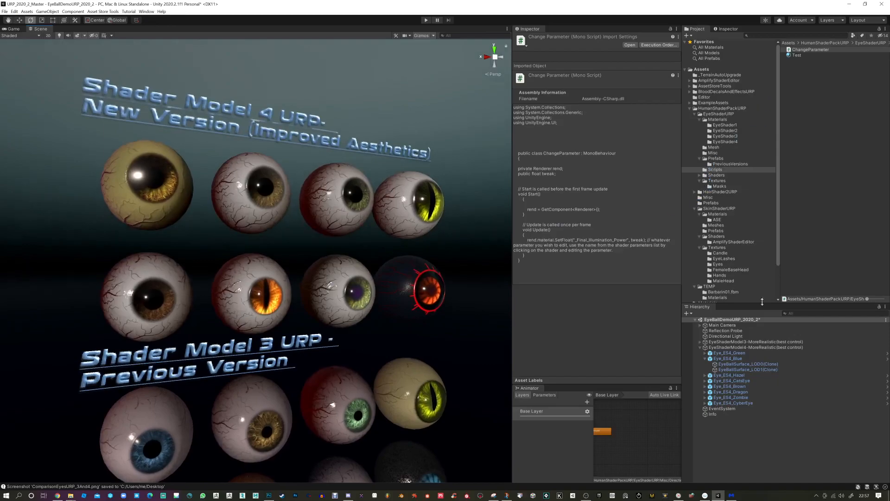
{"action": "left_click", "coordinate": [733, 359]}
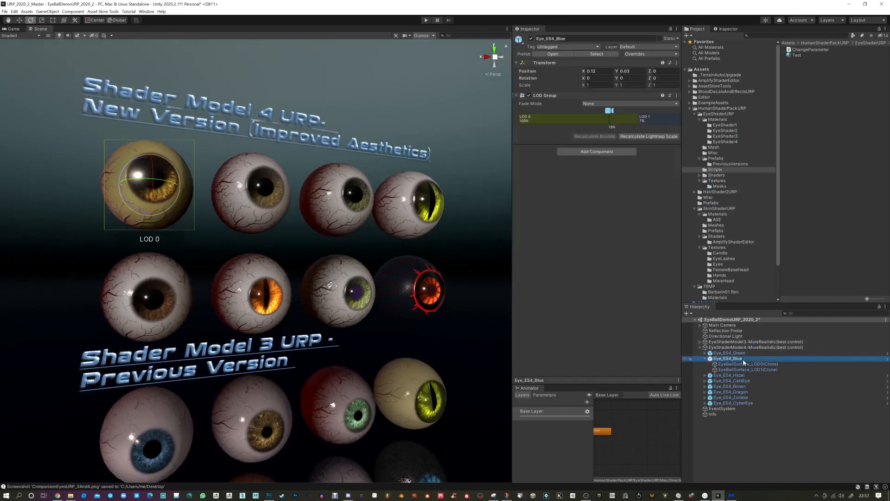
{"action": "left_click", "coordinate": [733, 142]}
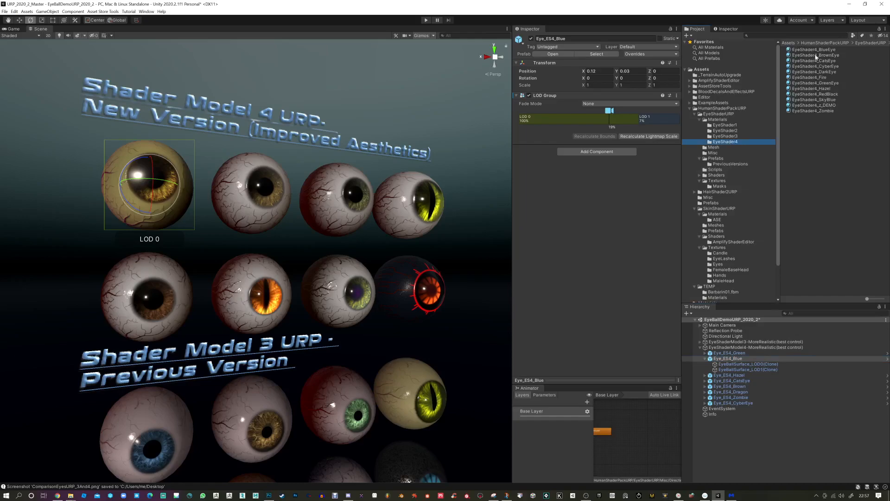
{"action": "left_click_drag", "start_coordinate": [825, 50], "coordinate": [155, 188]}
{"action": "left_click_drag", "start_coordinate": [379, 240], "coordinate": [395, 259], "text": "alt"}
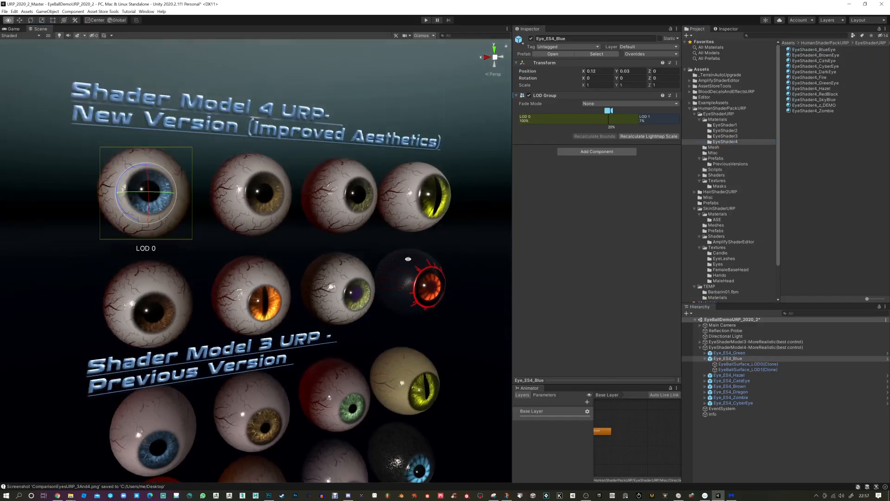
{"action": "left_click_drag", "start_coordinate": [361, 227], "coordinate": [414, 218], "text": "alt"}
{"action": "left_click_drag", "start_coordinate": [312, 260], "coordinate": [434, 293], "text": "alt"}
{"action": "left_click_drag", "start_coordinate": [325, 297], "coordinate": [379, 299], "text": "alt"}
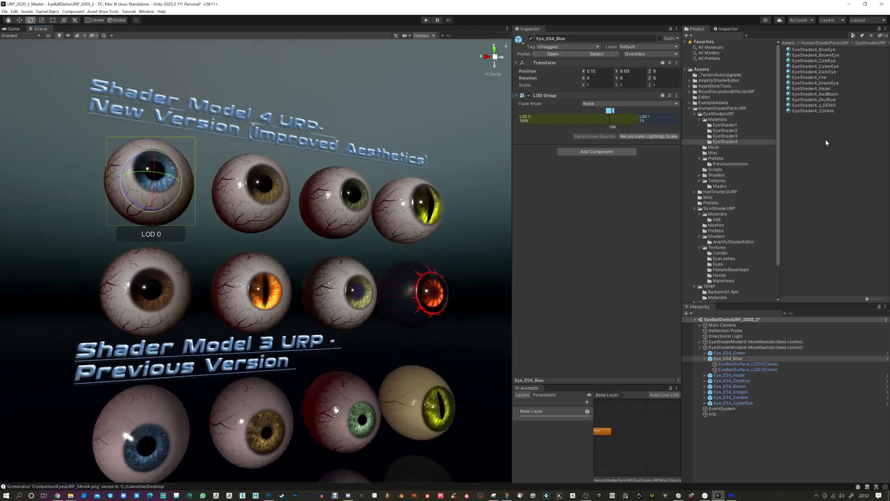
Apply the EyeShader4_RedBlack material to the zombie eye that uses the EyeShader4_z_DEMO material.
{"action": "left_click", "coordinate": [826, 105]}
{"action": "left_click_drag", "start_coordinate": [637, 133], "coordinate": [335, 235]}
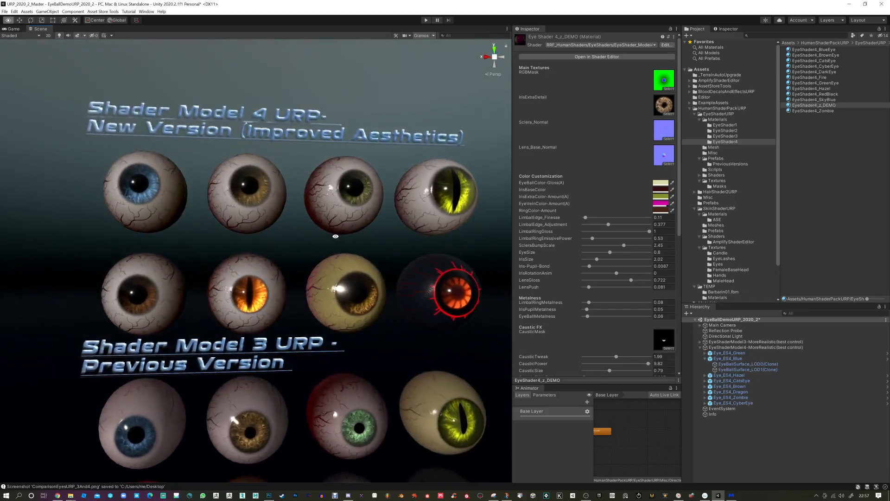
{"action": "left_click_drag", "start_coordinate": [825, 95], "coordinate": [387, 260]}
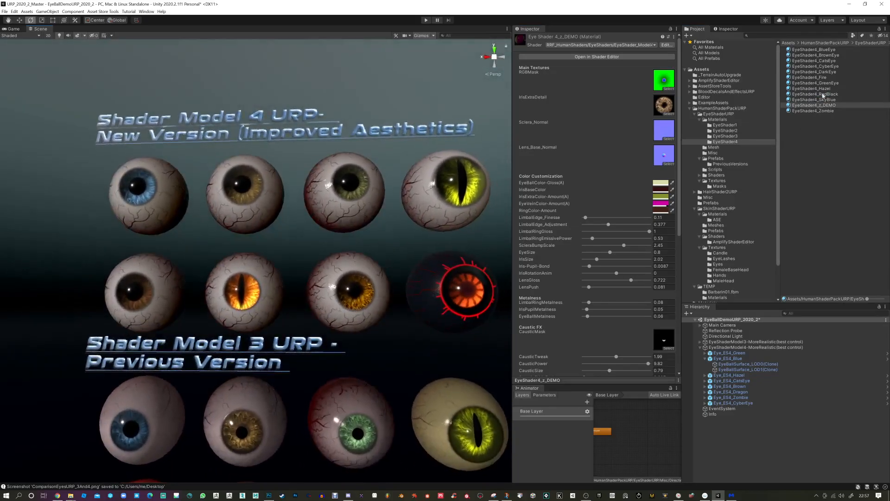
Set the EyeShader4_RedBlack material's EyeBallColor-Gloss to grey 827C7C and its IrisExtraColor-Amount to dark red.
{"action": "left_click", "coordinate": [825, 95]}
{"action": "left_click", "coordinate": [660, 182]}
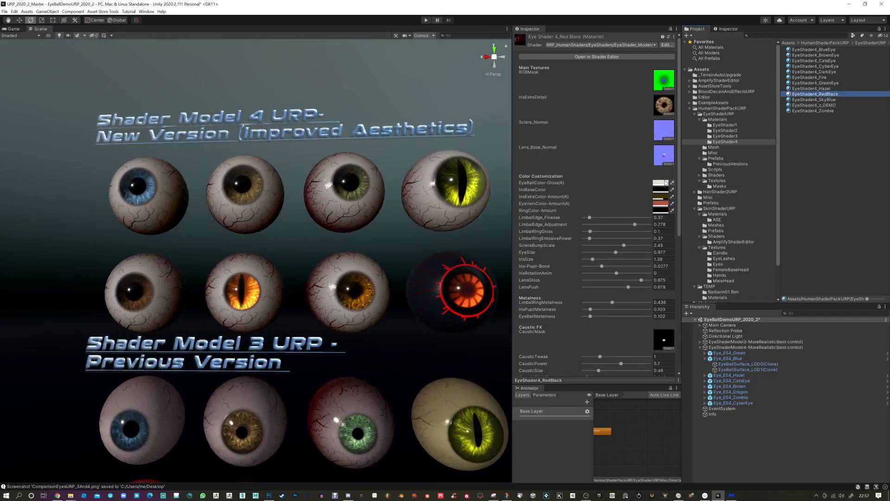
{"action": "left_click_drag", "start_coordinate": [686, 227], "coordinate": [687, 238]}
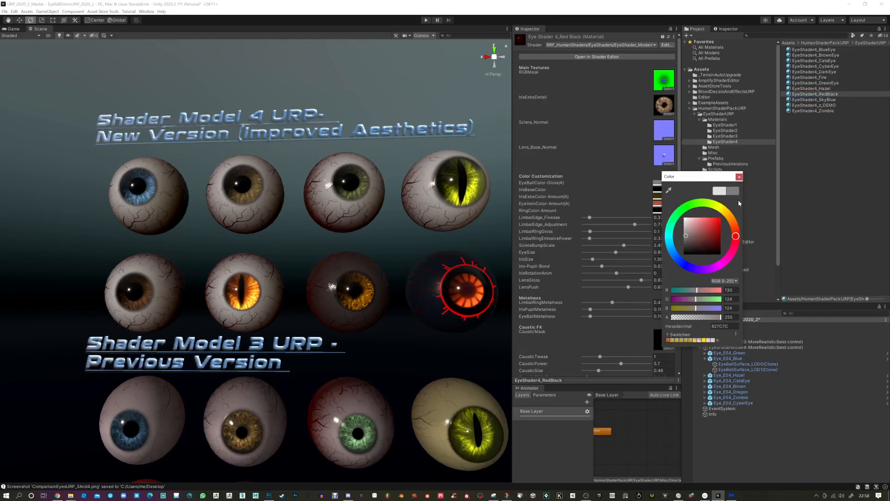
{"action": "left_click", "coordinate": [740, 177]}
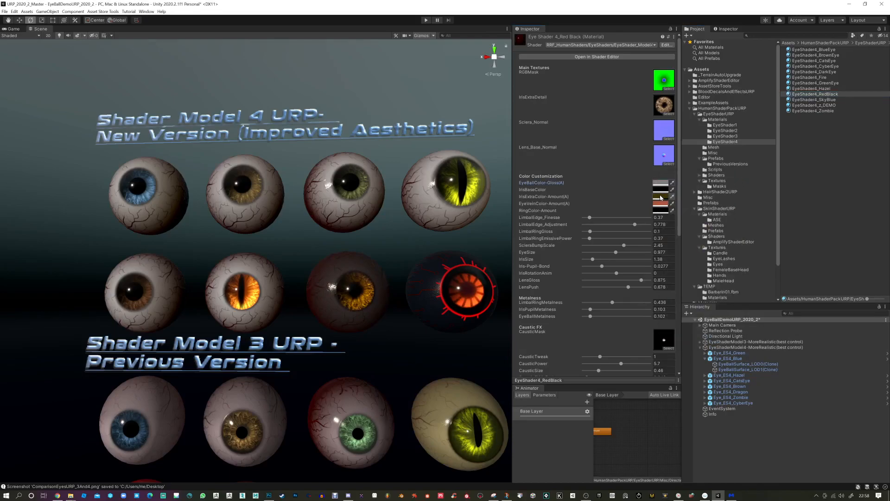
{"action": "left_click", "coordinate": [661, 197]}
{"action": "left_click_drag", "start_coordinate": [739, 262], "coordinate": [735, 253]}
{"action": "left_click", "coordinate": [737, 190]}
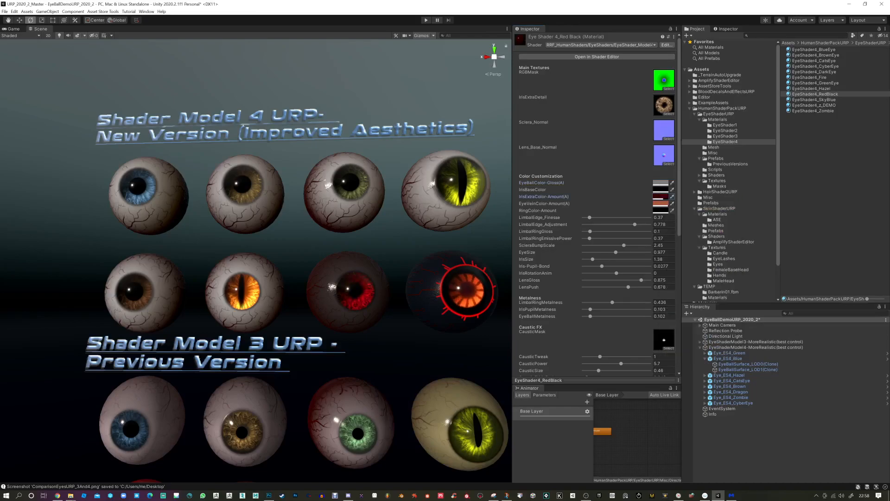
Set the RedBlack material's Pupil HeightWidthRatio to 0.53, PupilSize to 94.7 and EyeSize to 0.73.
{"action": "scroll", "coordinate": [610, 325], "scroll_direction": "down", "scroll_amount": 5}
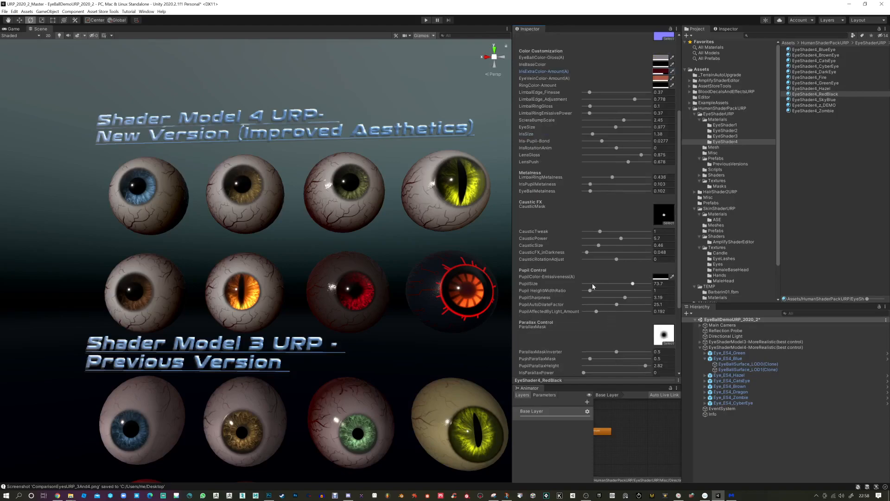
{"action": "mouse_move", "coordinate": [591, 290]}
{"action": "left_mouse_down"}
{"action": "mouse_move", "coordinate": [611, 292]}
{"action": "mouse_move", "coordinate": [587, 291]}
{"action": "left_mouse_up"}
{"action": "mouse_move", "coordinate": [640, 283]}
{"action": "left_mouse_down"}
{"action": "mouse_move", "coordinate": [655, 284]}
{"action": "mouse_move", "coordinate": [647, 286]}
{"action": "left_mouse_up"}
{"action": "left_click_drag", "start_coordinate": [378, 246], "coordinate": [398, 274], "text": "alt"}
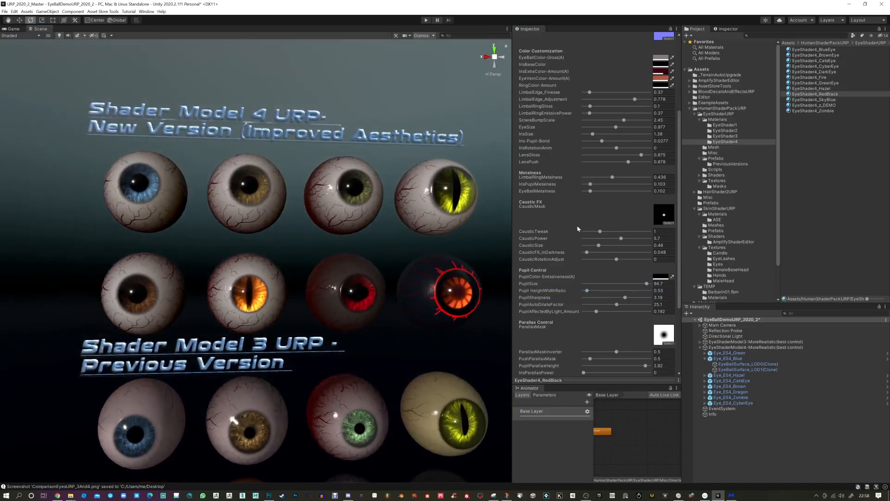
{"action": "left_click_drag", "start_coordinate": [617, 128], "coordinate": [607, 127]}
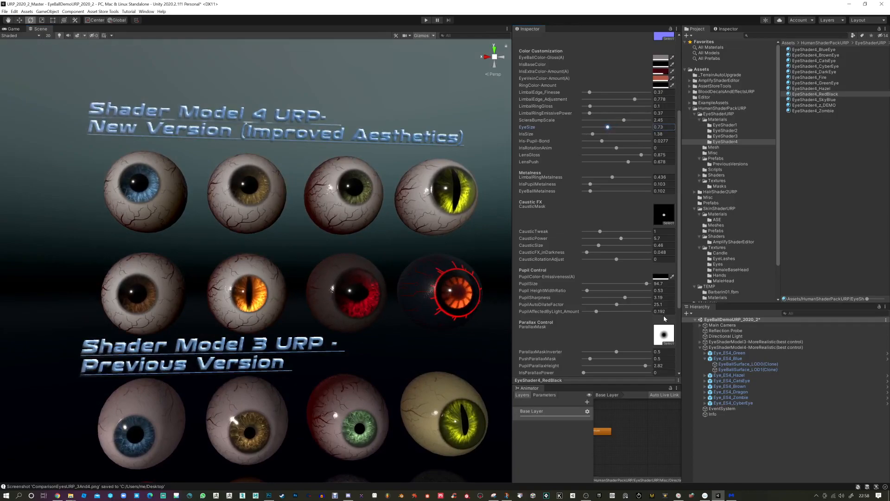
Locate the IrisExtraDetail texture in the Masks folder and show the import settings of MaskIrisReptile.
{"action": "scroll", "coordinate": [665, 320], "scroll_direction": "up", "scroll_amount": 5}
{"action": "left_click", "coordinate": [668, 111]}
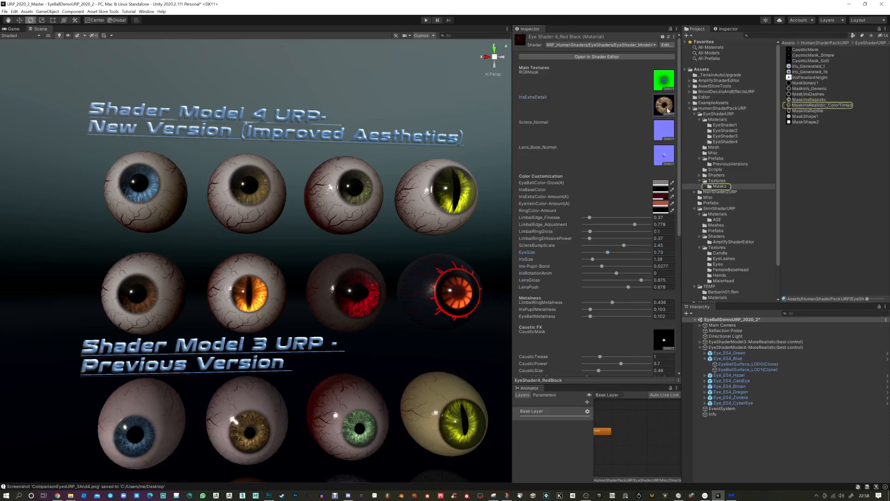
{"action": "left_click", "coordinate": [813, 112]}
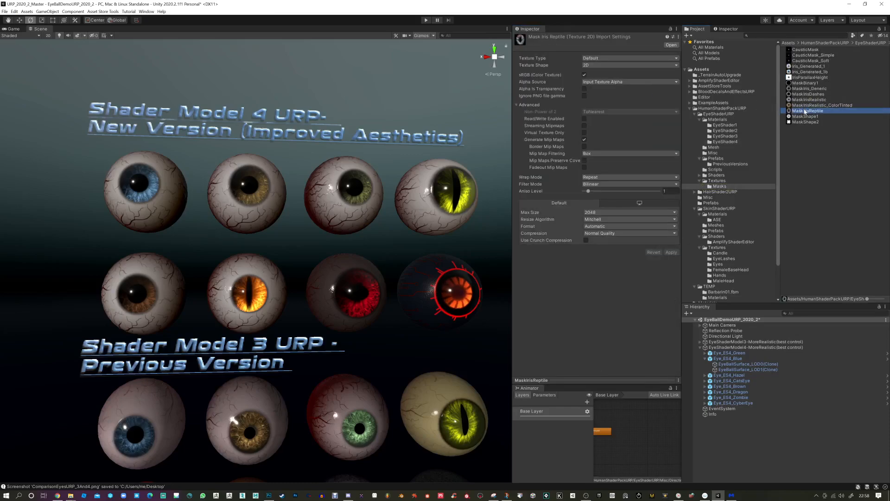
Return to the zombie eye's EyeShader4_RedBlack material and set its IrisExtraDetail texture to MaskIrisReptile.
{"action": "left_click", "coordinate": [362, 315]}
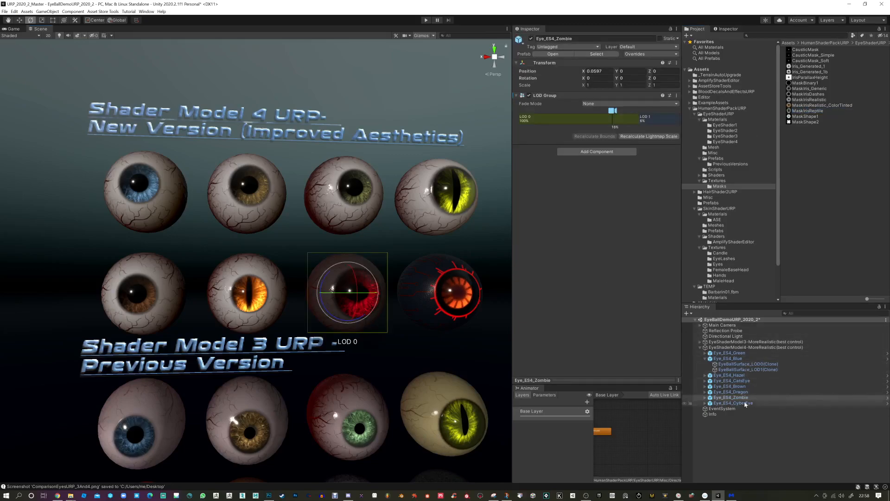
{"action": "left_click", "coordinate": [732, 398]}
{"action": "left_click_drag", "start_coordinate": [427, 305], "coordinate": [437, 261], "text": "alt"}
{"action": "left_click", "coordinate": [432, 306]}
{"action": "left_click", "coordinate": [355, 302]}
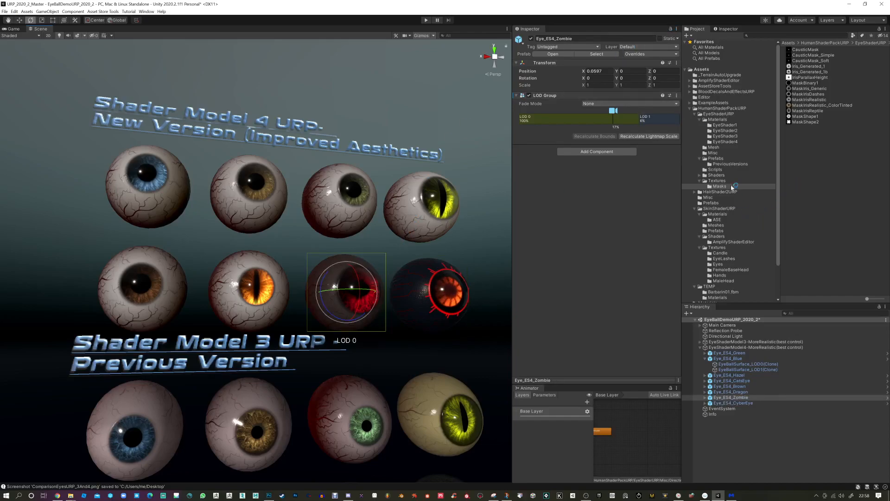
{"action": "left_click", "coordinate": [731, 142]}
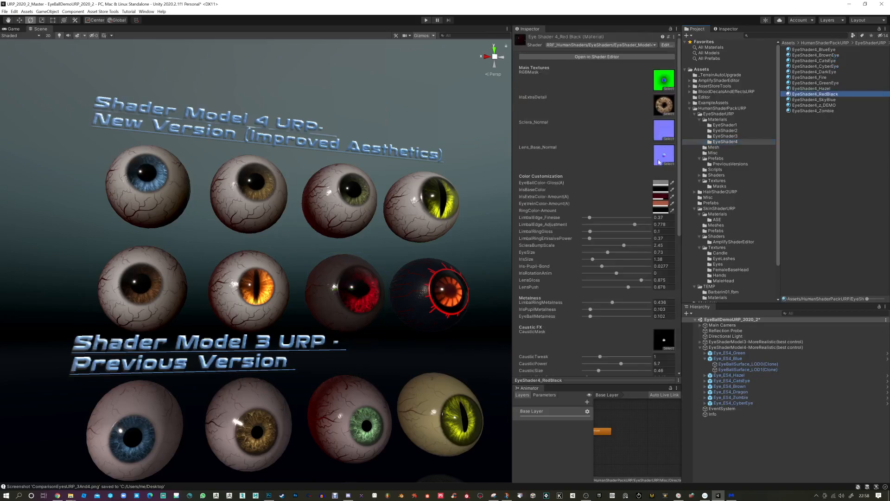
{"action": "left_click", "coordinate": [668, 114]}
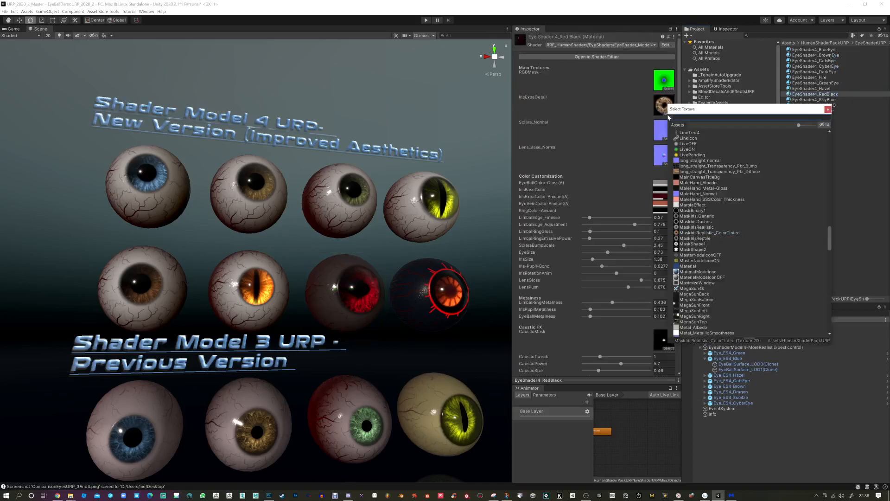
{"action": "left_click", "coordinate": [683, 239]}
{"action": "mouse_move", "coordinate": [378, 271]}
{"action": "left_mouse_down", "text": "alt"}
{"action": "mouse_move", "coordinate": [353, 291]}
{"action": "mouse_move", "coordinate": [337, 287]}
{"action": "mouse_move", "coordinate": [367, 279]}
{"action": "left_mouse_up", "text": "alt"}
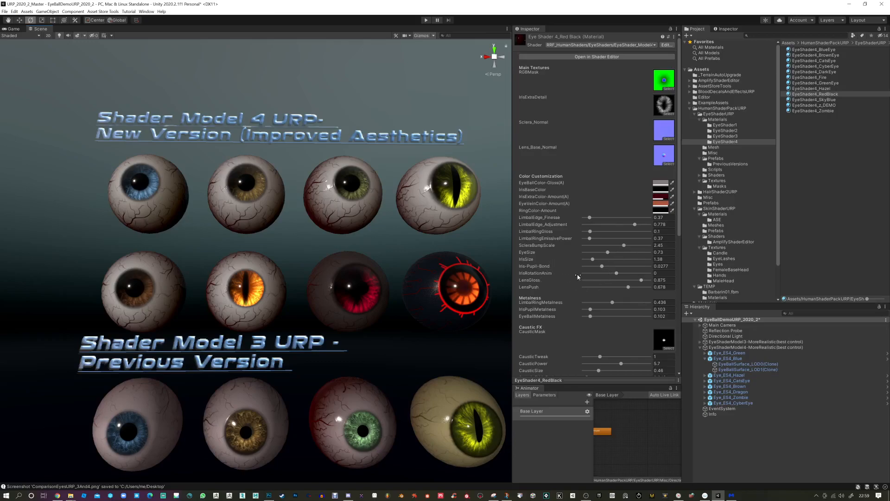
Set the RedBlack material's IrisRotationAnim to -0.1 and view the eye from another angle.
{"action": "left_click", "coordinate": [612, 274]}
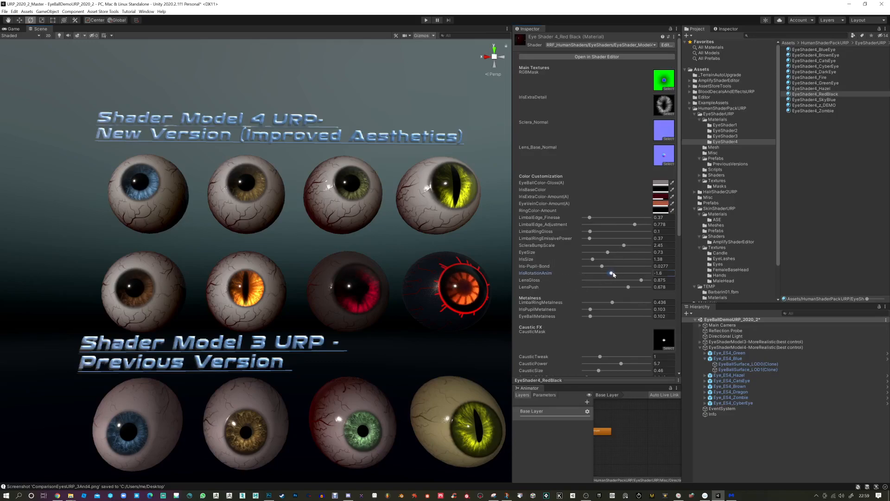
{"action": "left_click_drag", "start_coordinate": [450, 267], "coordinate": [478, 255], "text": "alt"}
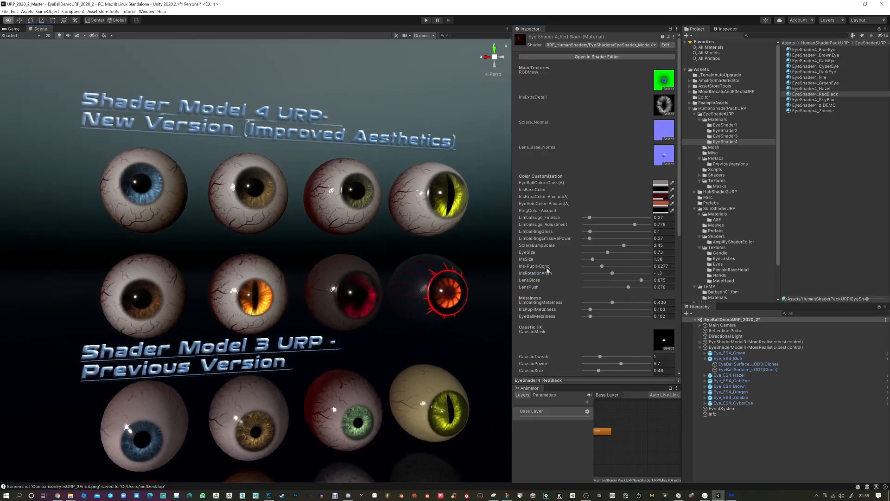
{"action": "left_click_drag", "start_coordinate": [660, 274], "coordinate": [643, 274]}
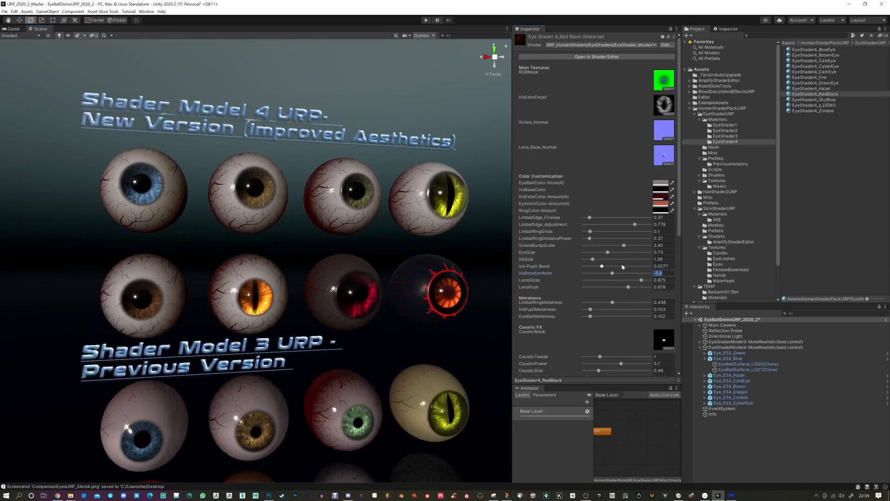
{"action": "type", "text": "-0.1"}
{"action": "left_click_drag", "start_coordinate": [408, 259], "coordinate": [364, 259], "text": "alt"}
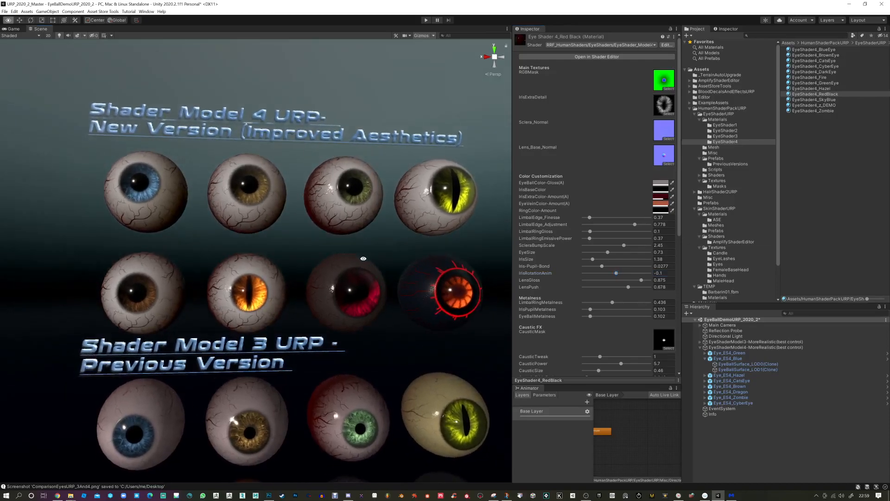
Set the RedBlack material's IrisExtraColor-Amount to a brighter red with R 123, G 0, B 0 and alpha 114.
{"action": "left_click", "coordinate": [661, 197]}
{"action": "mouse_move", "coordinate": [720, 259]}
{"action": "left_mouse_down"}
{"action": "mouse_move", "coordinate": [722, 250]}
{"action": "mouse_move", "coordinate": [736, 251]}
{"action": "left_mouse_up"}
{"action": "left_click", "coordinate": [739, 193]}
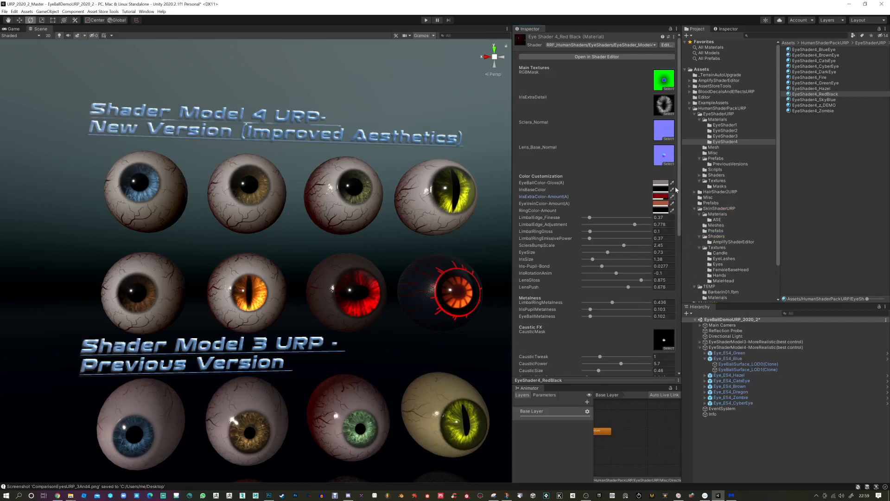
{"action": "left_click", "coordinate": [661, 197]}
{"action": "left_click_drag", "start_coordinate": [702, 333], "coordinate": [692, 335]}
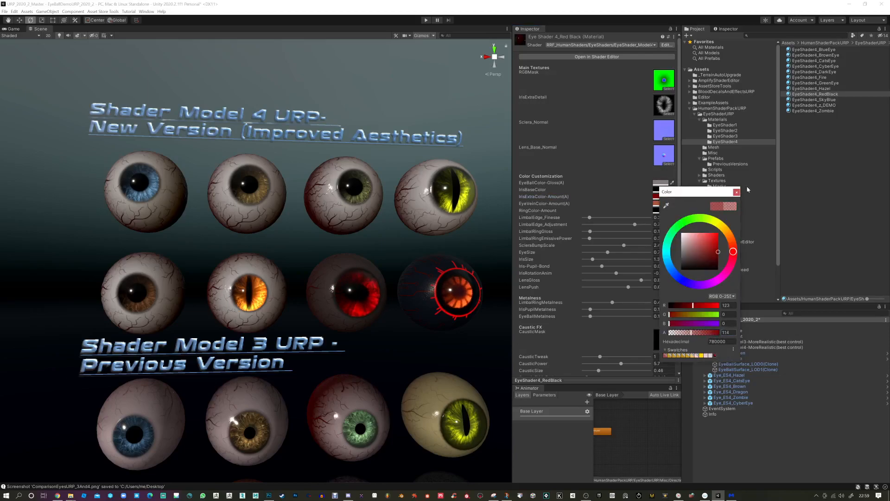
{"action": "left_click", "coordinate": [736, 192]}
Set the RedBlack material's IrisBaseColor to the near-black red 0A0000 and check the eye in the scene.
{"action": "left_click", "coordinate": [662, 189]}
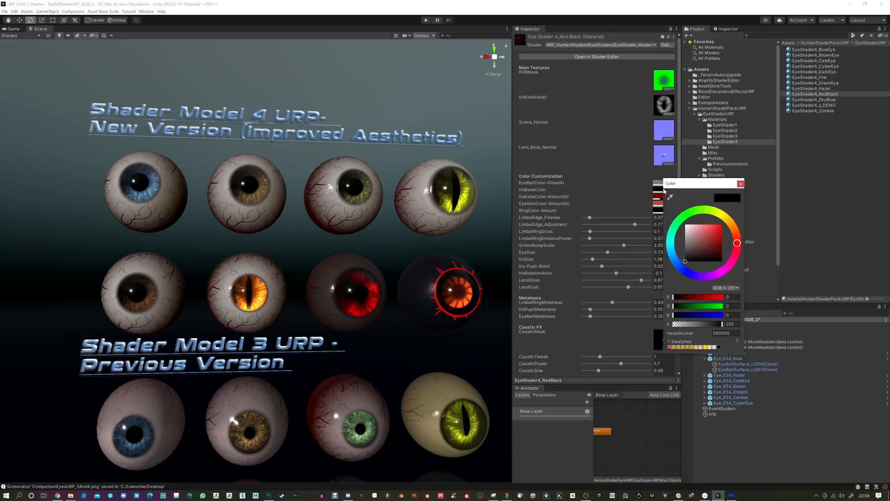
{"action": "left_click", "coordinate": [715, 262]}
{"action": "mouse_move", "coordinate": [715, 259]}
{"action": "left_mouse_down"}
{"action": "mouse_move", "coordinate": [723, 253]}
{"action": "mouse_move", "coordinate": [727, 263]}
{"action": "left_mouse_up"}
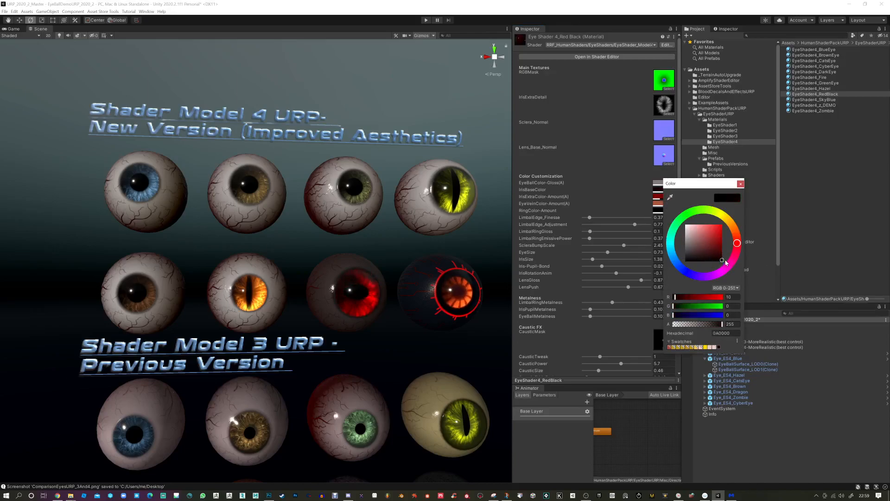
{"action": "left_click", "coordinate": [742, 185]}
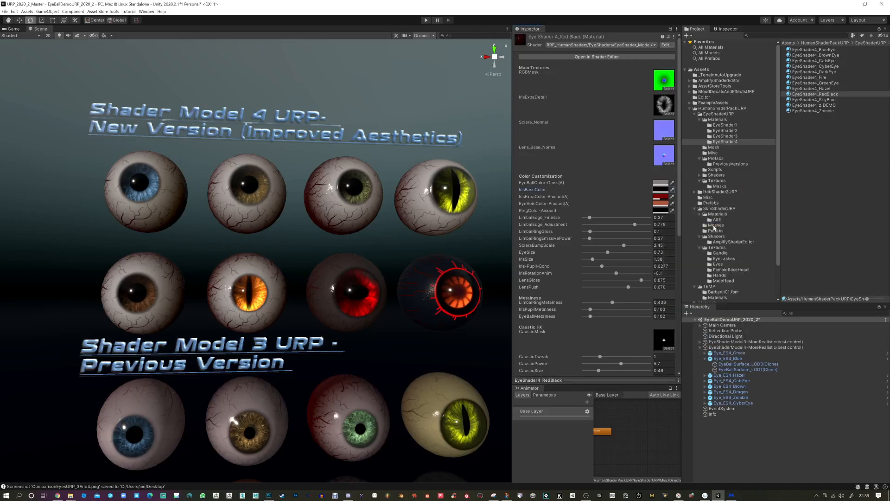
{"action": "mouse_move", "coordinate": [443, 265]}
{"action": "left_mouse_down", "text": "alt"}
{"action": "mouse_move", "coordinate": [461, 233]}
{"action": "mouse_move", "coordinate": [452, 259]}
{"action": "mouse_move", "coordinate": [464, 248]}
{"action": "mouse_move", "coordinate": [443, 257]}
{"action": "left_mouse_up", "text": "alt"}
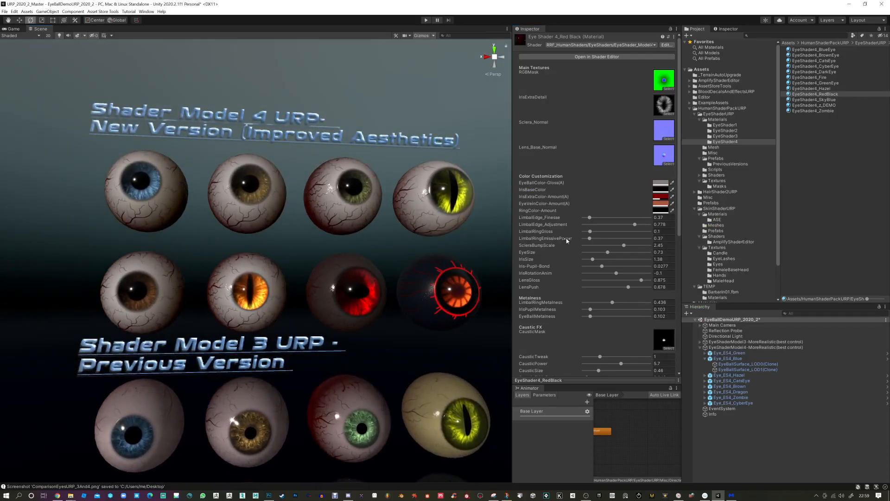
Set the RedBlack material's RingColor-Amount to black 000000 with alpha 255 and its LimbalRingEmissivePower to 0.
{"action": "left_click", "coordinate": [660, 211]}
{"action": "mouse_move", "coordinate": [709, 272]}
{"action": "left_mouse_down"}
{"action": "mouse_move", "coordinate": [723, 255]}
{"action": "mouse_move", "coordinate": [727, 287]}
{"action": "left_mouse_up"}
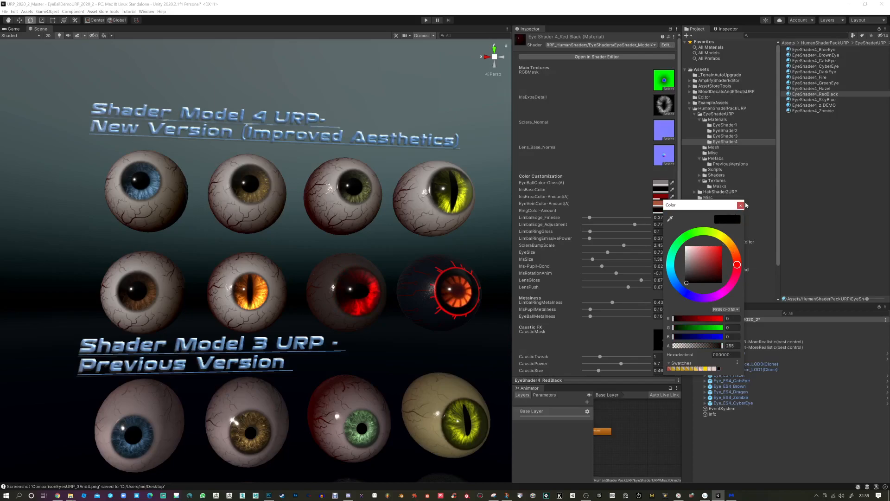
{"action": "left_click", "coordinate": [741, 206]}
{"action": "left_click_drag", "start_coordinate": [589, 239], "coordinate": [578, 241]}
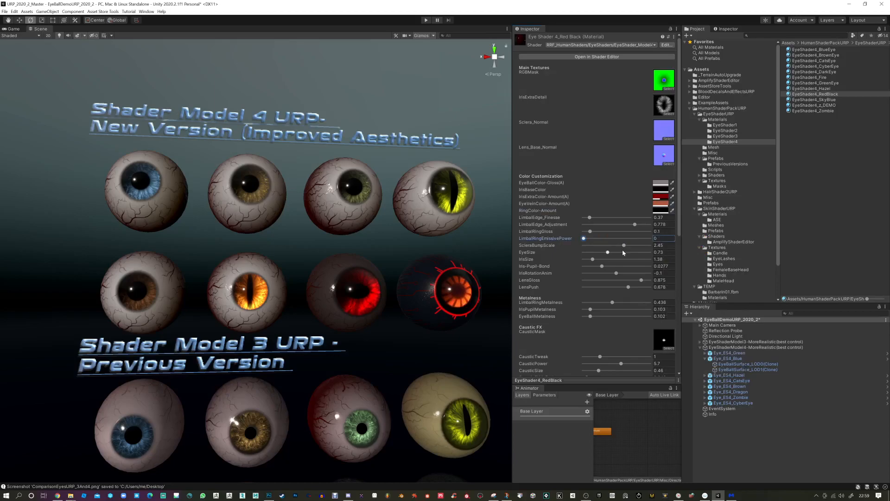
Set the RedBlack material's LimbalEdge_Finesse to 0.2, LimbalEdge_Adjustment to 0.903, LimbalRingGloss to 0.153 and EyeSize to 0.65.
{"action": "left_click_drag", "start_coordinate": [596, 218], "coordinate": [644, 228]}
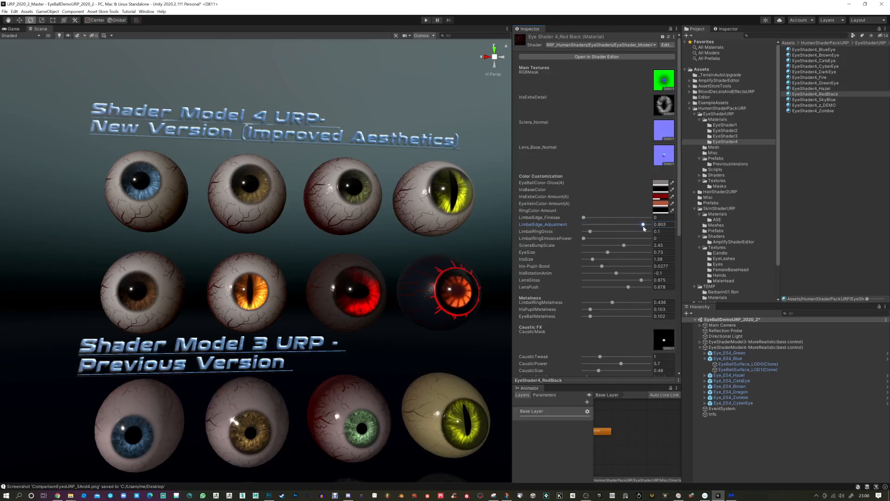
{"action": "left_click_drag", "start_coordinate": [584, 218], "coordinate": [607, 255]}
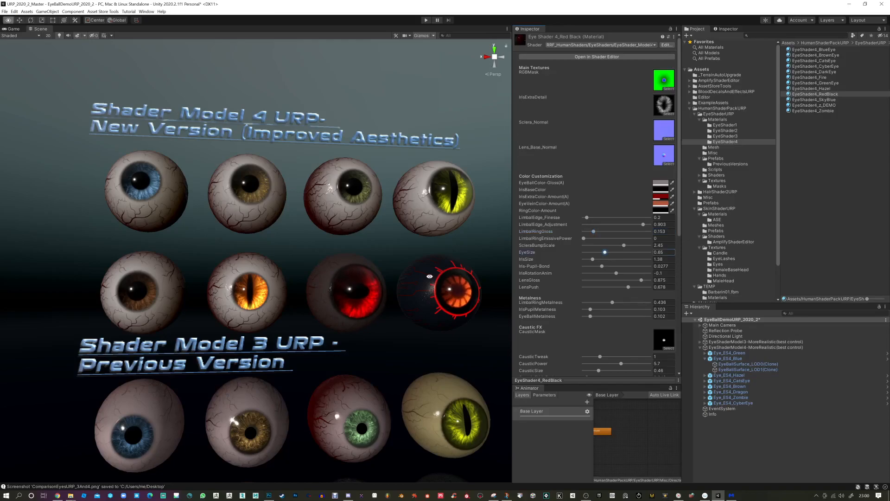
Set the RedBlack material's CausticSize to 0.52, CausticFX_inDarkness to 0.074 and CausticRotationAdjust to 0.66.
{"action": "scroll", "coordinate": [578, 321], "scroll_direction": "down", "scroll_amount": 3}
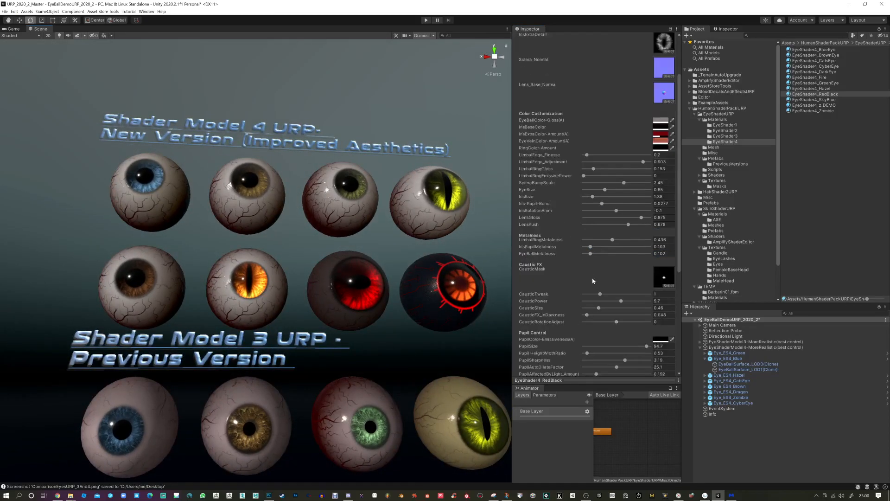
{"action": "mouse_move", "coordinate": [603, 309]}
{"action": "left_mouse_down"}
{"action": "mouse_move", "coordinate": [614, 310]}
{"action": "mouse_move", "coordinate": [601, 309]}
{"action": "left_mouse_up"}
{"action": "left_click", "coordinate": [644, 322]}
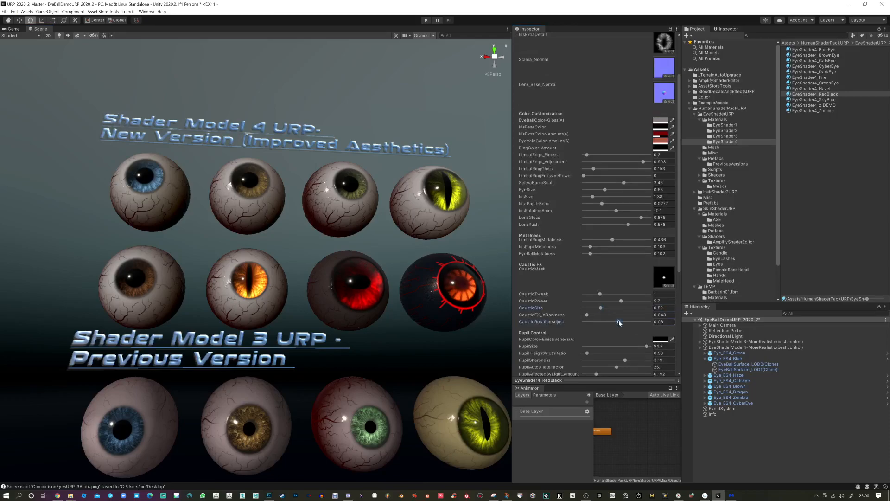
{"action": "left_click_drag", "start_coordinate": [657, 324], "coordinate": [589, 317]}
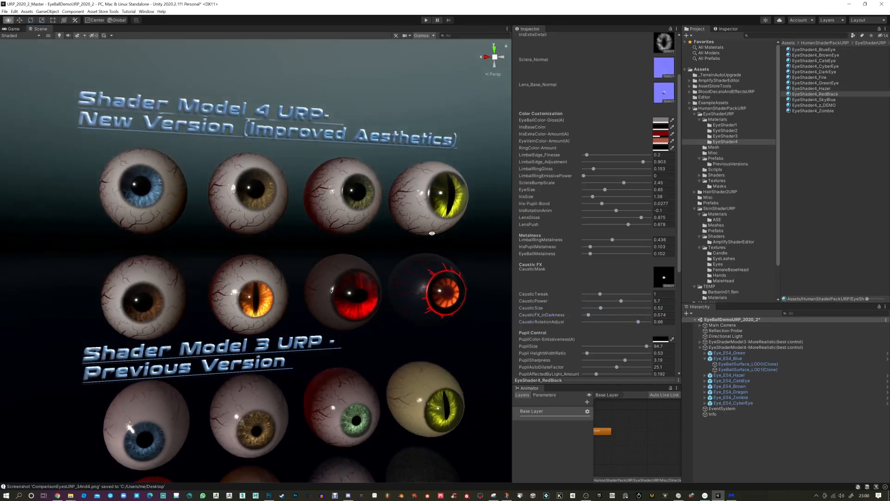
Test the Directional Light's Intensity at 0.1, 0.01 and 0.5, and finish with it set to 1.
{"action": "left_click", "coordinate": [726, 336]}
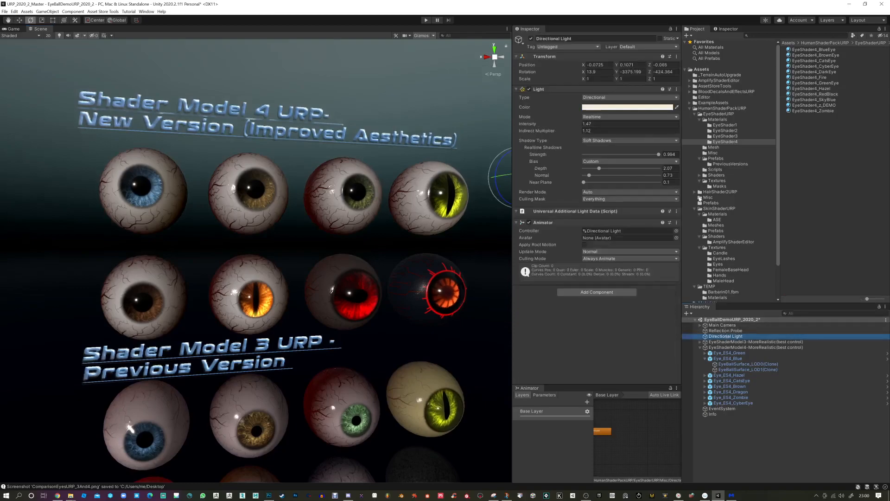
{"action": "left_click_drag", "start_coordinate": [551, 126], "coordinate": [543, 127]}
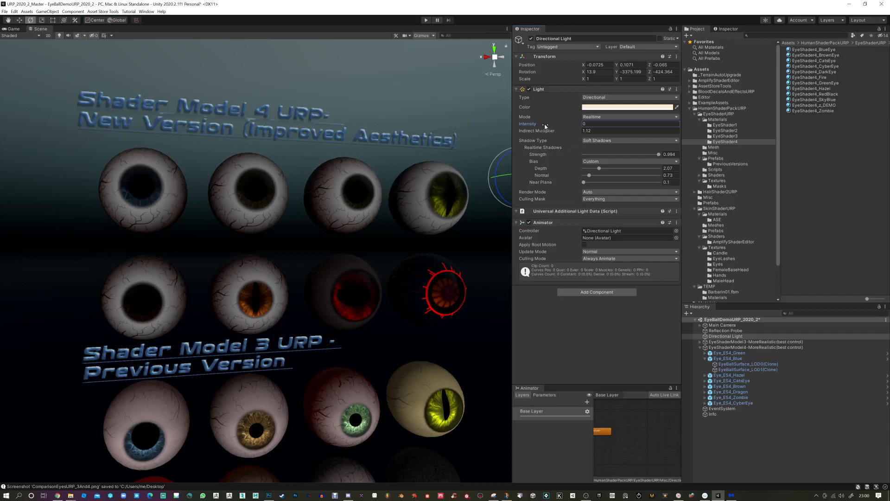
{"action": "type", "text": ".1"}
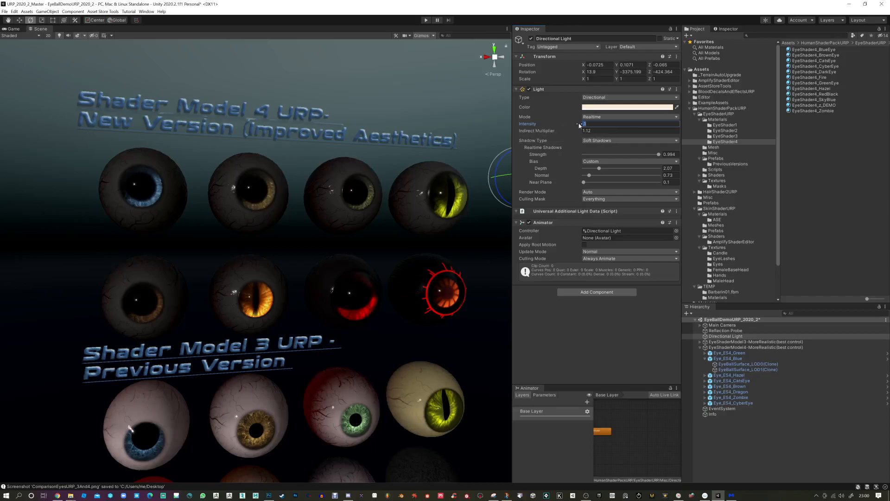
{"action": "type", "text": "0.01"}
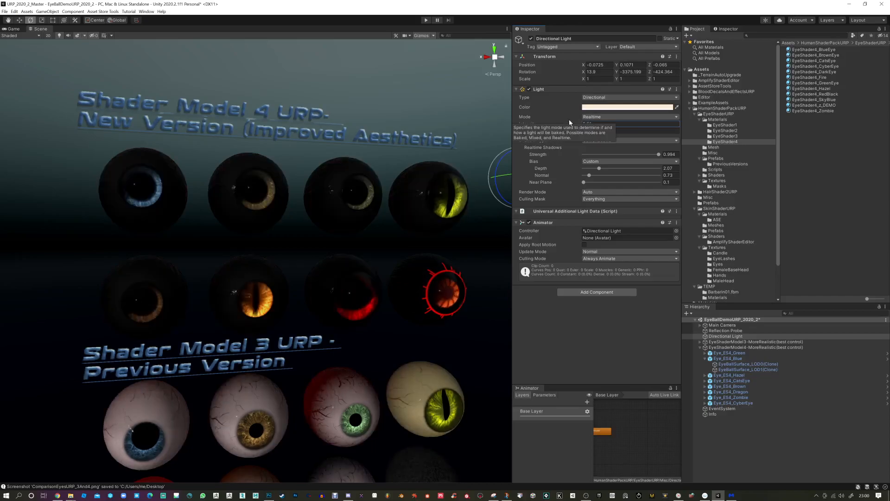
{"action": "mouse_move", "coordinate": [317, 213]}
{"action": "left_mouse_down", "text": "alt"}
{"action": "mouse_move", "coordinate": [337, 197]}
{"action": "mouse_move", "coordinate": [319, 220]}
{"action": "left_mouse_up", "text": "alt"}
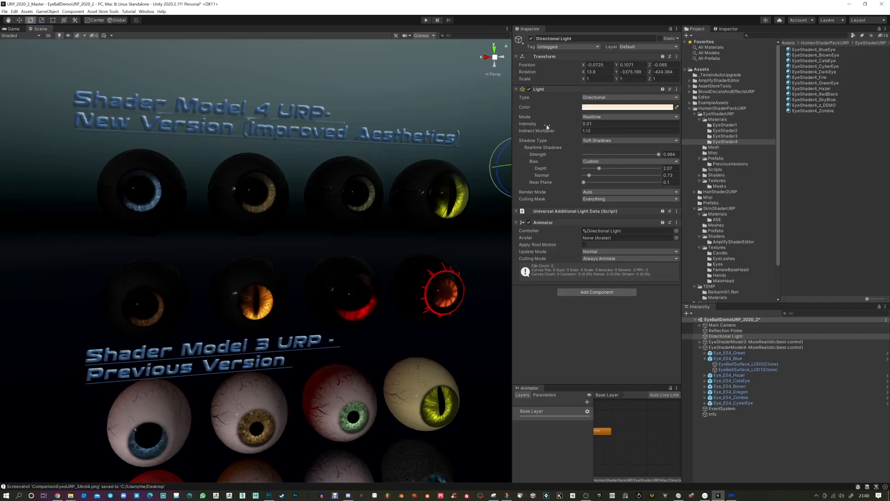
{"action": "left_click_drag", "start_coordinate": [534, 126], "coordinate": [556, 131]}
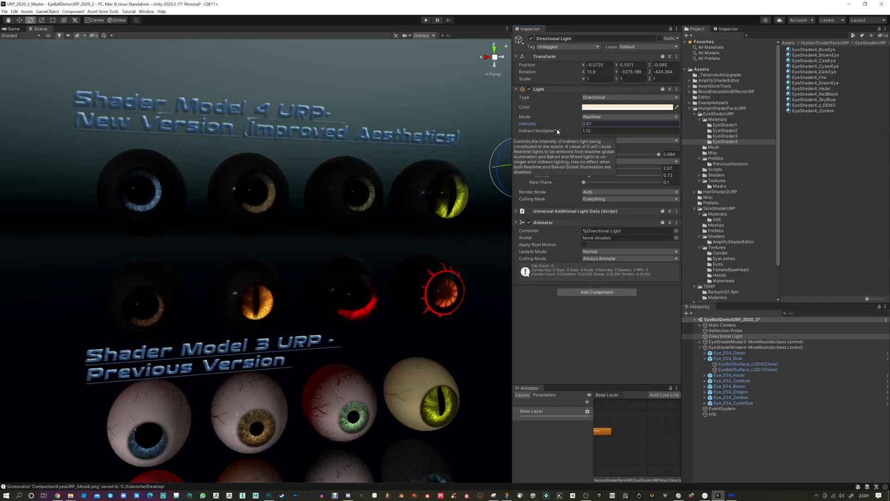
{"action": "left_click", "coordinate": [598, 125]}
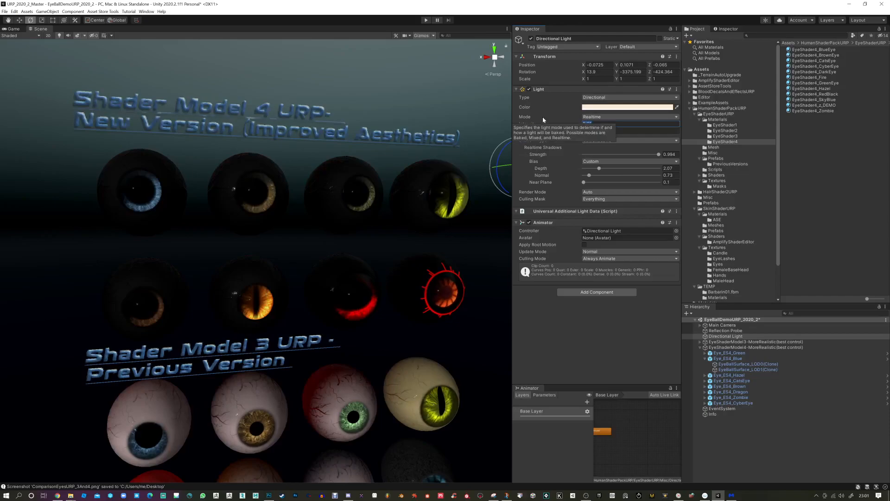
{"action": "type", "text": "0.5"}
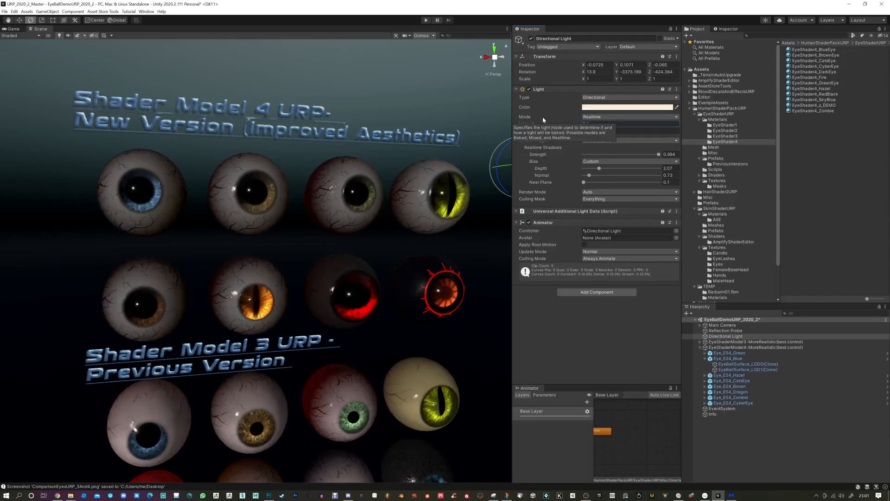
{"action": "type", "text": "1"}
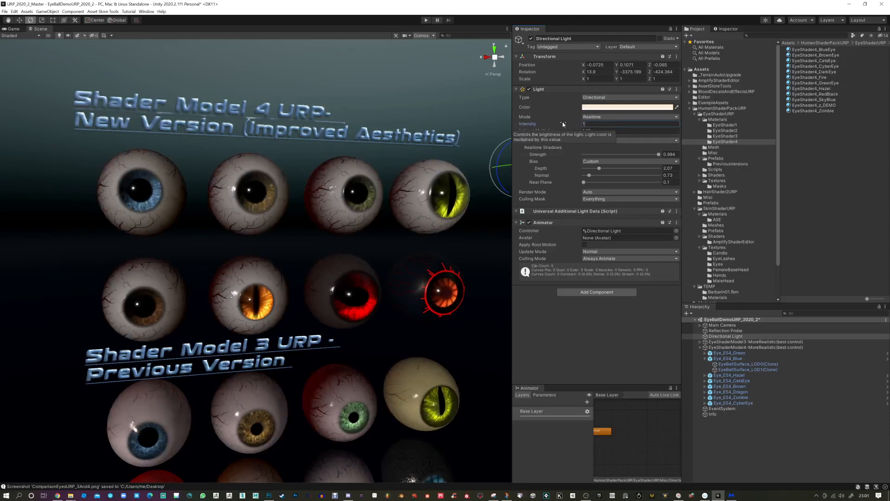
Rotate the Directional Light to about X 40.47, Y -3752, Z -601.7 and check the eyes under the new lighting.
{"action": "mouse_move", "coordinate": [353, 285]}
{"action": "middle_mouse_down"}
{"action": "mouse_move", "coordinate": [364, 284]}
{"action": "mouse_move", "coordinate": [341, 291]}
{"action": "middle_mouse_up"}
{"action": "scroll", "coordinate": [363, 284], "scroll_direction": "down", "scroll_amount": 3}
{"action": "left_click_drag", "start_coordinate": [481, 200], "coordinate": [548, 246]}
{"action": "left_click_drag", "start_coordinate": [441, 226], "coordinate": [471, 203], "text": "alt"}
{"action": "left_click_drag", "start_coordinate": [395, 225], "coordinate": [399, 230]}
{"action": "scroll", "coordinate": [400, 230], "scroll_direction": "up", "scroll_amount": 2}
{"action": "left_click_drag", "start_coordinate": [410, 272], "coordinate": [375, 264], "text": "alt"}
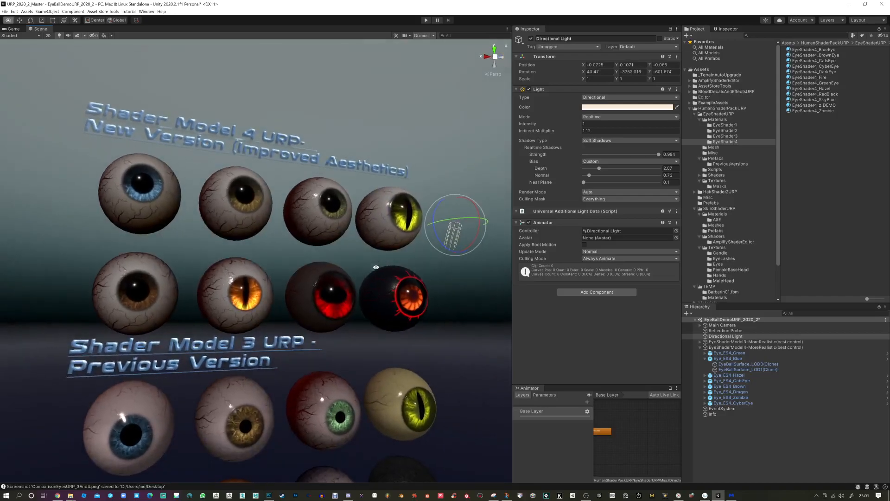
{"action": "left_click_drag", "start_coordinate": [432, 285], "coordinate": [423, 303], "text": "alt"}
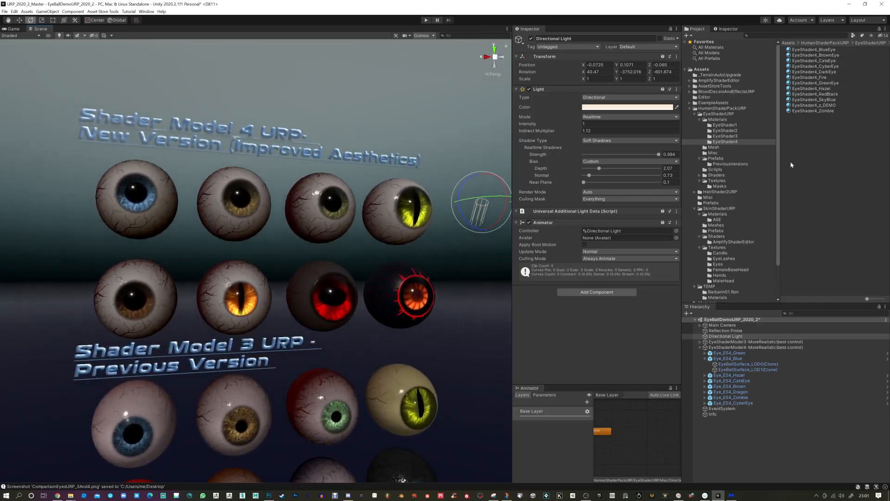
Try the EyeShader4_z_DEMO material on the red-black eye, and replace it with EyeShader4_Zombie.
{"action": "left_click", "coordinate": [817, 105]}
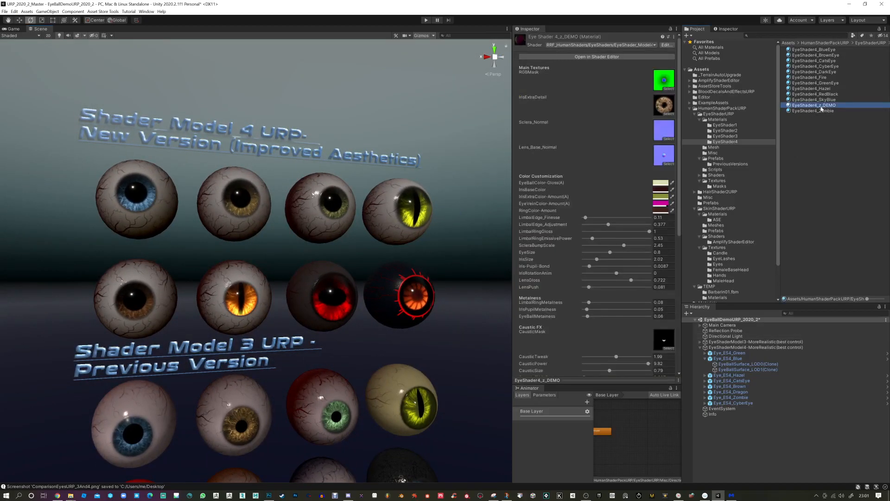
{"action": "left_click_drag", "start_coordinate": [825, 109], "coordinate": [324, 296]}
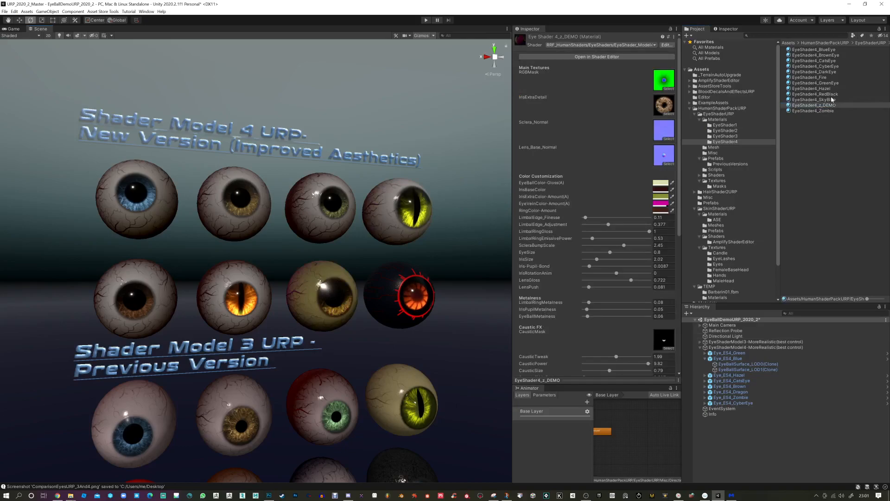
{"action": "left_click_drag", "start_coordinate": [828, 111], "coordinate": [331, 295]}
{"action": "mouse_move", "coordinate": [418, 286]}
{"action": "left_mouse_down", "text": "alt"}
{"action": "mouse_move", "coordinate": [407, 267]}
{"action": "mouse_move", "coordinate": [401, 280]}
{"action": "left_mouse_up", "text": "alt"}
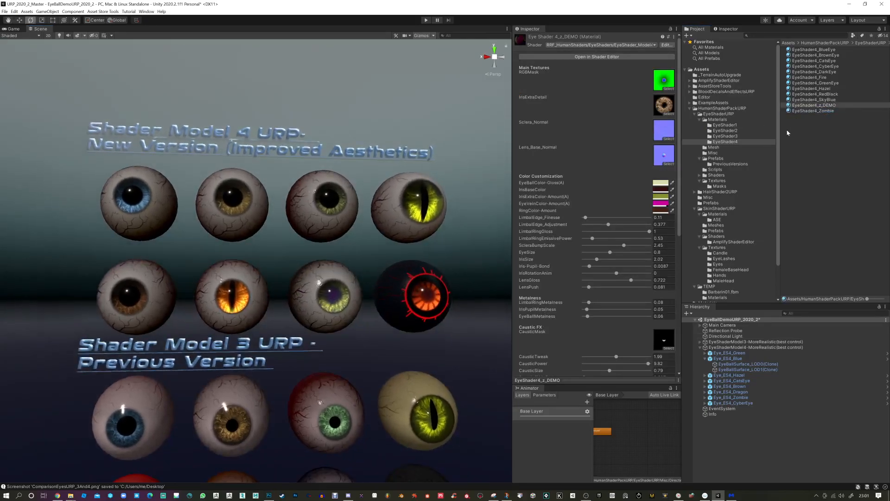
Set the EyeShader4_Zombie material's PupilColor-Emissiveness to purple 4F198C with alpha 240.
{"action": "left_click", "coordinate": [815, 116]}
{"action": "left_click", "coordinate": [812, 111]}
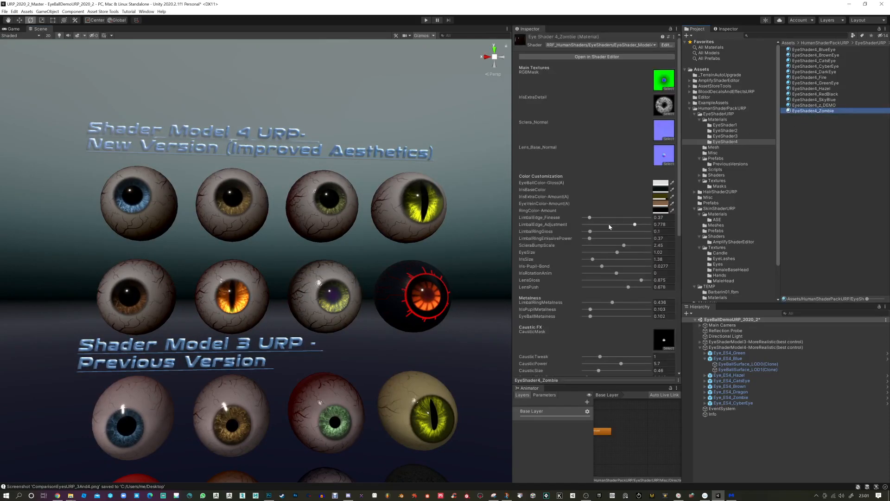
{"action": "scroll", "coordinate": [617, 234], "scroll_direction": "down", "scroll_amount": 10}
{"action": "left_click", "coordinate": [662, 170]}
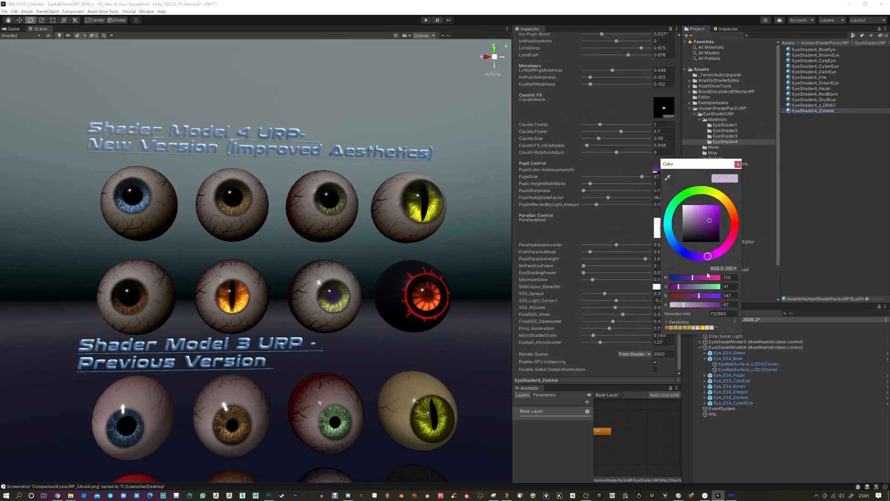
{"action": "left_click_drag", "start_coordinate": [705, 306], "coordinate": [717, 304]}
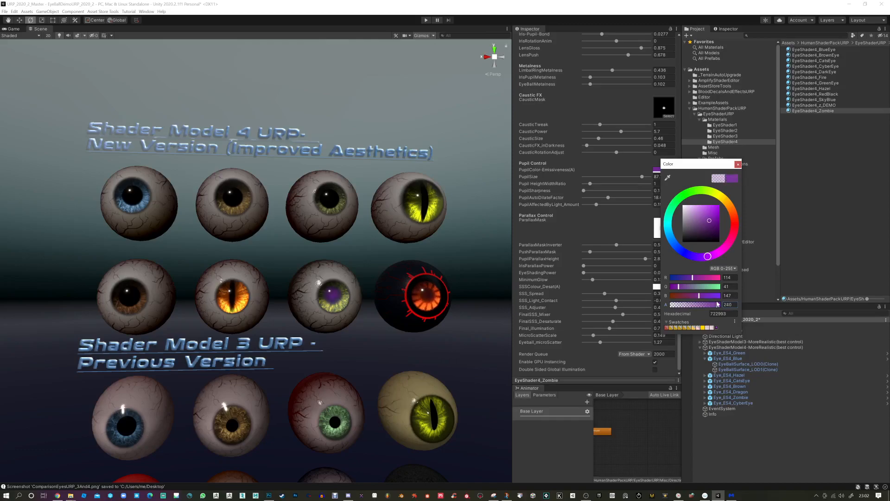
{"action": "left_click", "coordinate": [736, 232]}
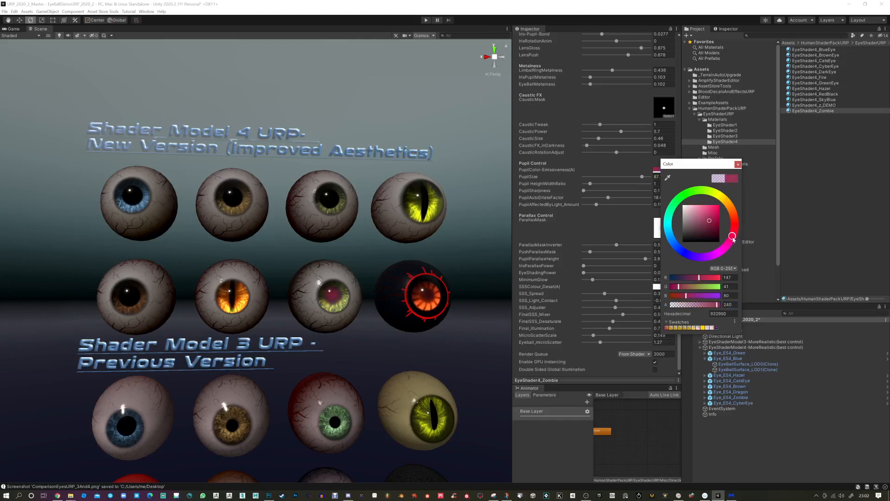
{"action": "mouse_move", "coordinate": [718, 251]}
{"action": "left_mouse_down"}
{"action": "mouse_move", "coordinate": [694, 257]}
{"action": "mouse_move", "coordinate": [715, 227]}
{"action": "left_mouse_up"}
{"action": "left_click_drag", "start_coordinate": [702, 258], "coordinate": [701, 258]}
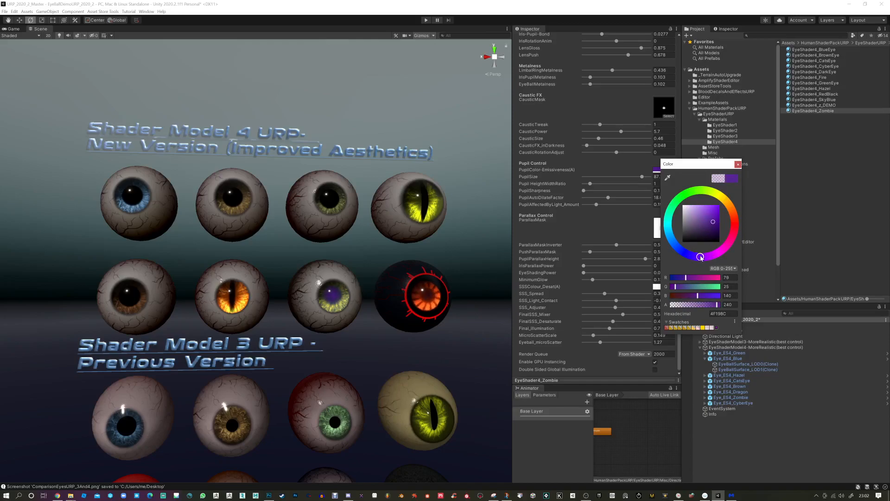
{"action": "left_click", "coordinate": [738, 164]}
Set the Zombie material's PupilSharpness to 0.28 and darken its pupil color to 36105E.
{"action": "mouse_move", "coordinate": [587, 192]}
{"action": "left_mouse_down"}
{"action": "mouse_move", "coordinate": [610, 193]}
{"action": "mouse_move", "coordinate": [588, 193]}
{"action": "left_mouse_up"}
{"action": "left_click_drag", "start_coordinate": [585, 193], "coordinate": [585, 193]}
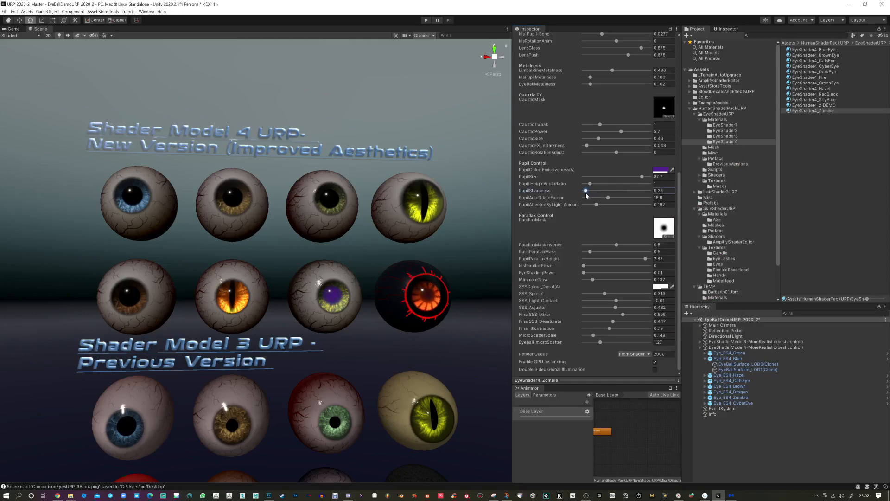
{"action": "left_click", "coordinate": [661, 170]}
{"action": "left_click_drag", "start_coordinate": [718, 228], "coordinate": [718, 231]}
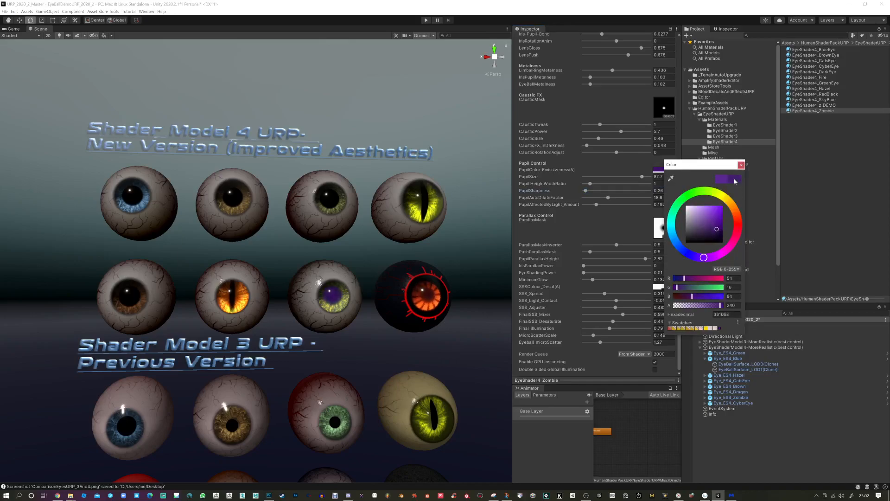
{"action": "left_click", "coordinate": [742, 165]}
Set the Zombie material's EyeSize to 0.9 and check its IrisBaseColor.
{"action": "scroll", "coordinate": [583, 119], "scroll_direction": "up", "scroll_amount": 5}
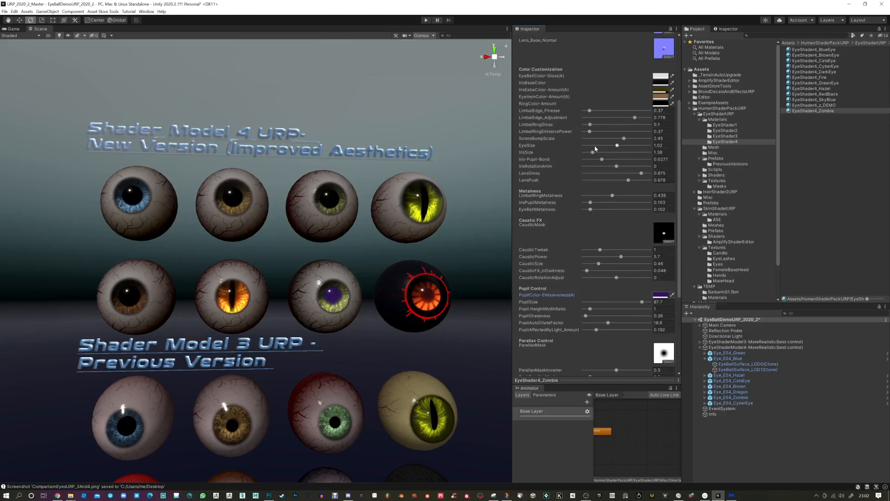
{"action": "left_click_drag", "start_coordinate": [617, 147], "coordinate": [613, 147]}
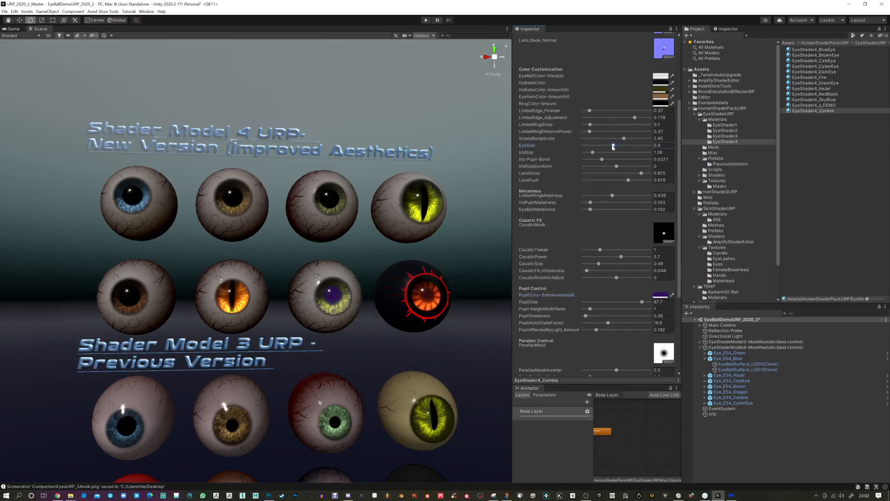
{"action": "left_click", "coordinate": [662, 82]}
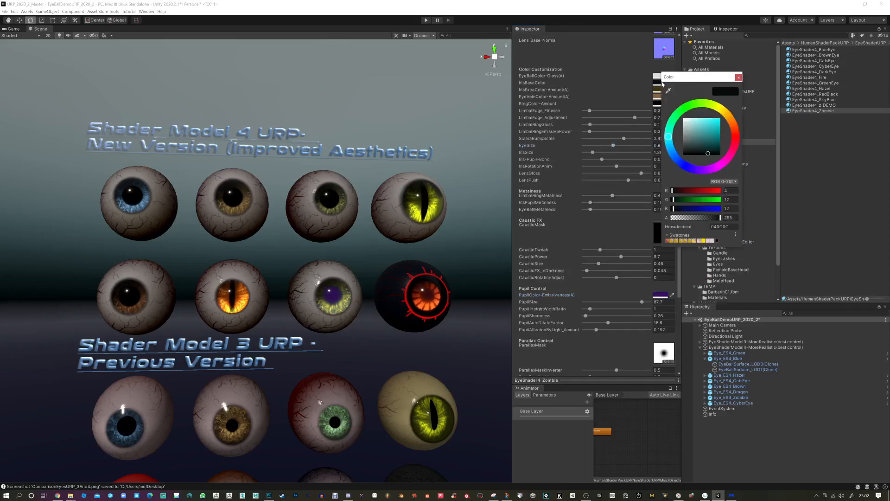
{"action": "left_click", "coordinate": [739, 77]}
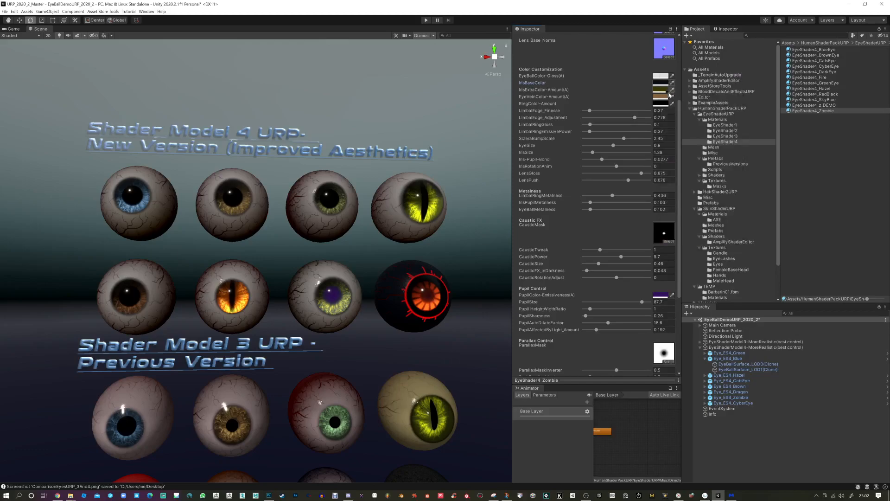
Set the Zombie material's IrisExtraColor-Amount to the brown 6D511F with alpha 63.
{"action": "left_click", "coordinate": [662, 89]}
{"action": "left_click_drag", "start_coordinate": [714, 226], "coordinate": [686, 228]}
{"action": "mouse_move", "coordinate": [721, 156]}
{"action": "left_mouse_down"}
{"action": "mouse_move", "coordinate": [692, 168]}
{"action": "mouse_move", "coordinate": [713, 135]}
{"action": "mouse_move", "coordinate": [709, 117]}
{"action": "mouse_move", "coordinate": [728, 130]}
{"action": "left_mouse_up"}
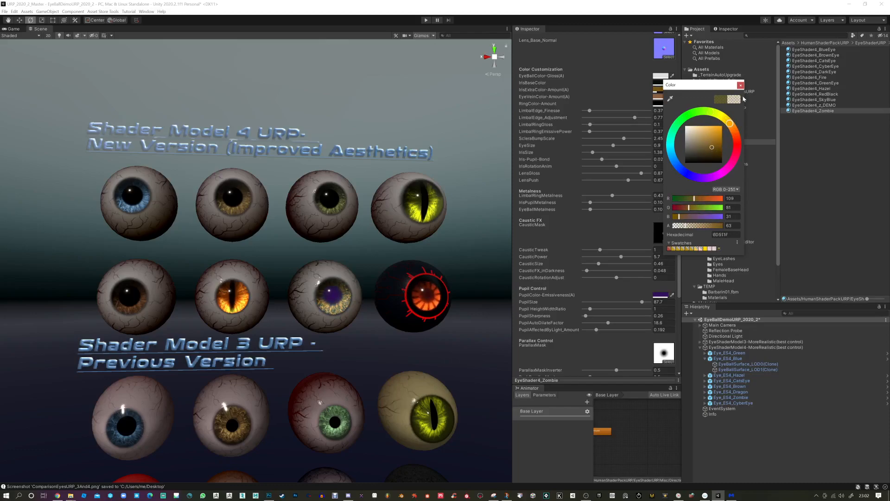
{"action": "left_click", "coordinate": [741, 86]}
Set the Zombie material's IrisExtraDetail texture to MaskIrisRealistic_ColorTinted.
{"action": "scroll", "coordinate": [589, 130], "scroll_direction": "up", "scroll_amount": 5}
{"action": "left_click", "coordinate": [663, 114]}
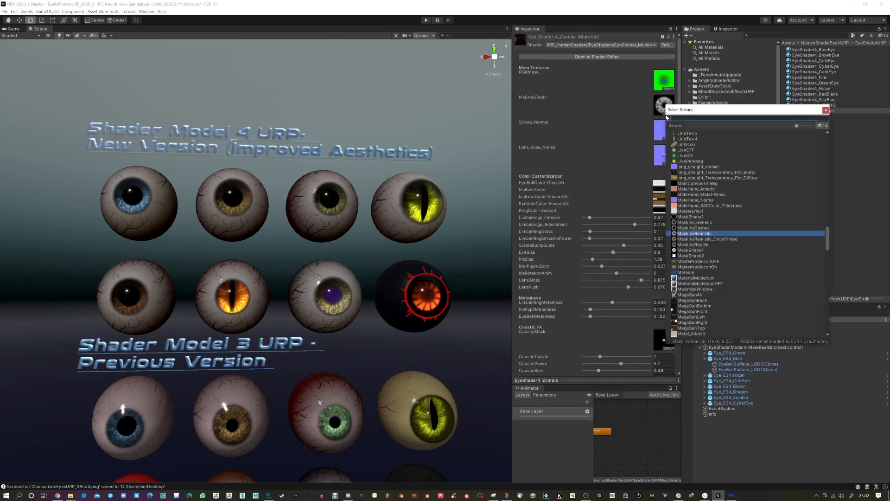
{"action": "left_click", "coordinate": [686, 239]}
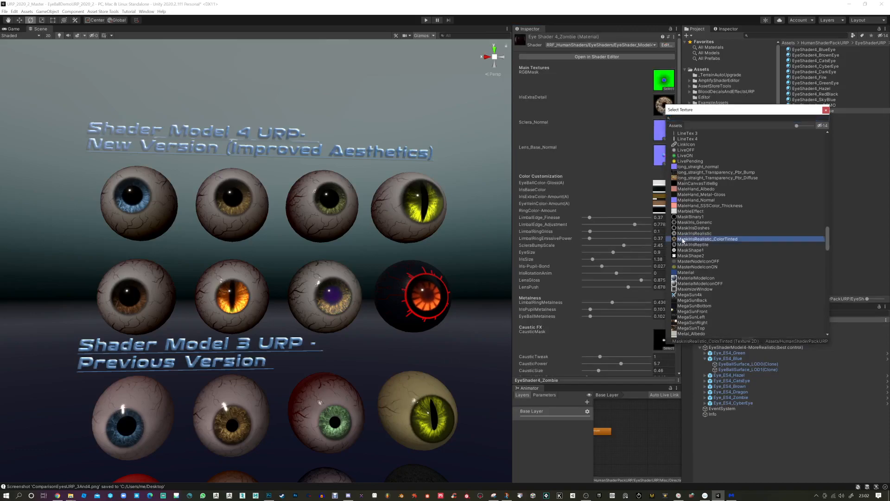
Set the Zombie material's EyeVeinColor-Amount to a dark reddish brown with RGB 80, 41, 26, keeping alpha 247.
{"action": "left_click", "coordinate": [825, 109]}
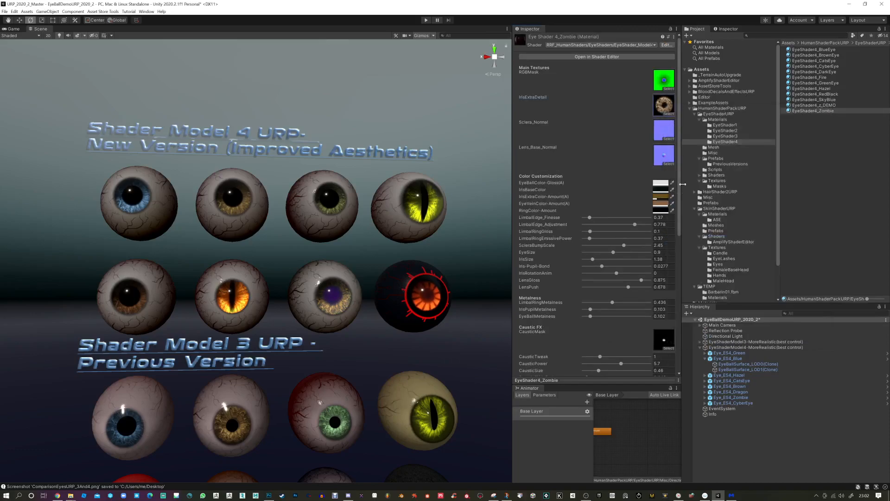
{"action": "left_click", "coordinate": [664, 203]}
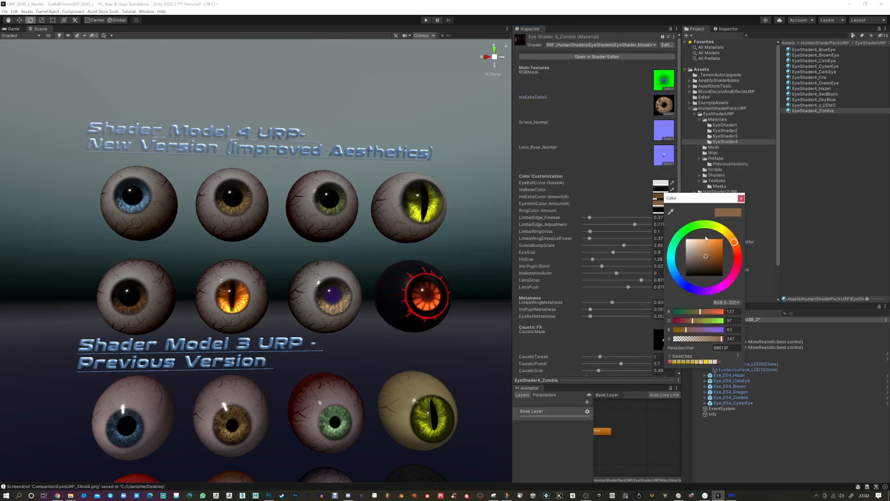
{"action": "mouse_move", "coordinate": [738, 247]}
{"action": "left_mouse_down"}
{"action": "mouse_move", "coordinate": [717, 255]}
{"action": "mouse_move", "coordinate": [738, 248]}
{"action": "mouse_move", "coordinate": [733, 240]}
{"action": "mouse_move", "coordinate": [718, 262]}
{"action": "left_mouse_up"}
{"action": "left_click", "coordinate": [741, 199]}
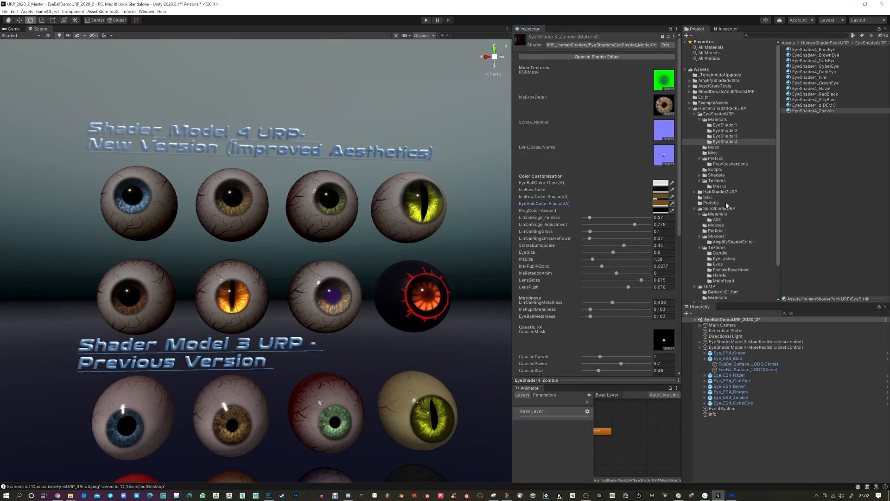
{"action": "left_click", "coordinate": [661, 204]}
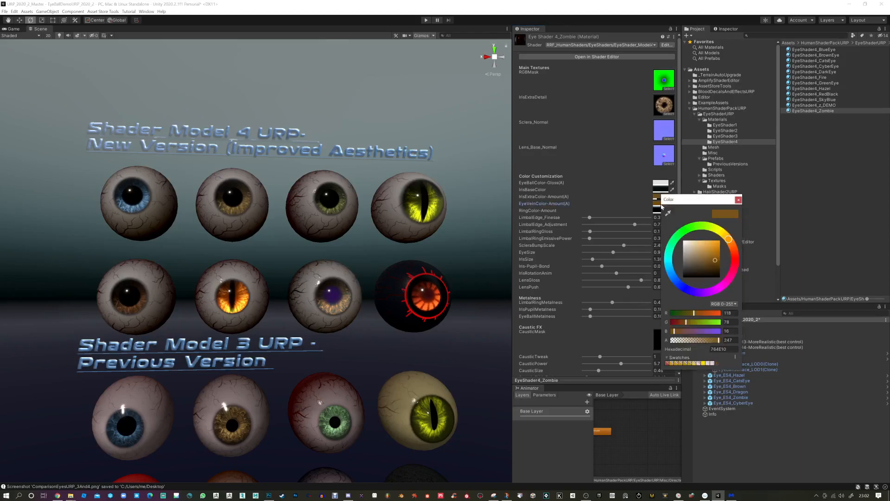
{"action": "left_click", "coordinate": [732, 251]}
{"action": "left_click", "coordinate": [709, 266]}
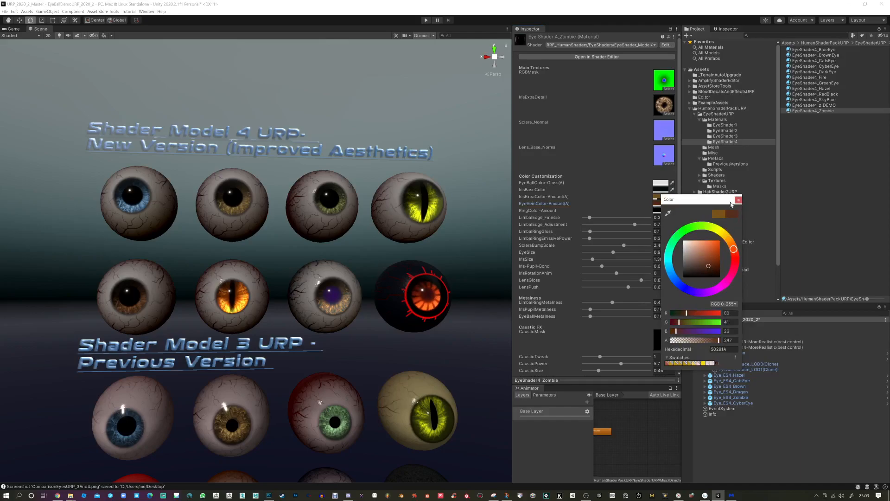
{"action": "left_click", "coordinate": [740, 201]}
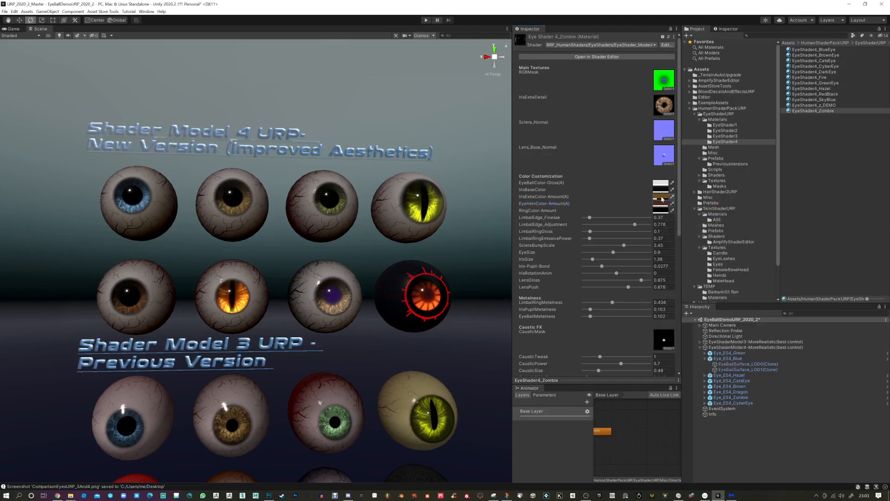
Change the Zombie material's IrisExtraColor-Amount to the olive green 3F4B03.
{"action": "left_click", "coordinate": [662, 198]}
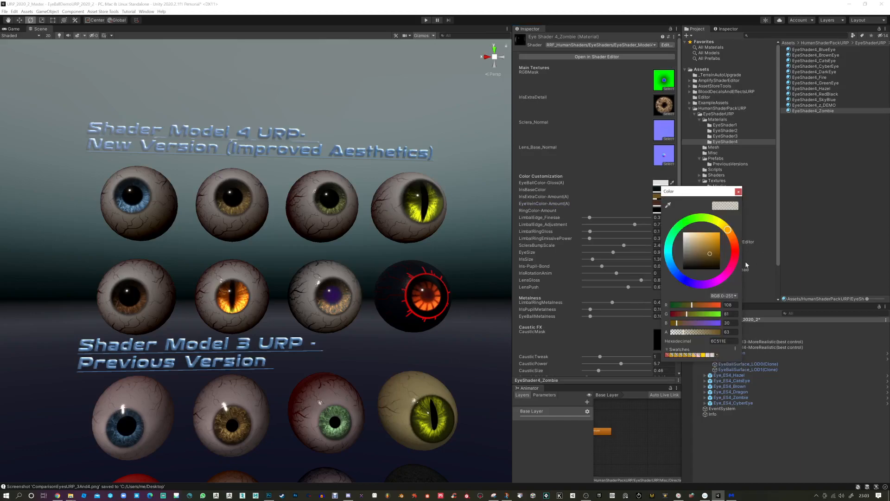
{"action": "mouse_move", "coordinate": [714, 262]}
{"action": "left_mouse_down"}
{"action": "mouse_move", "coordinate": [702, 222]}
{"action": "mouse_move", "coordinate": [712, 229]}
{"action": "left_mouse_up"}
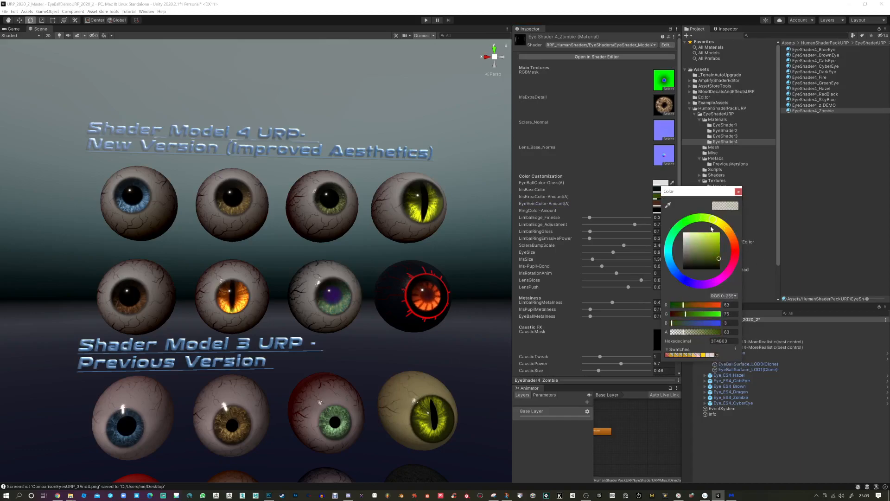
{"action": "left_click", "coordinate": [739, 191]}
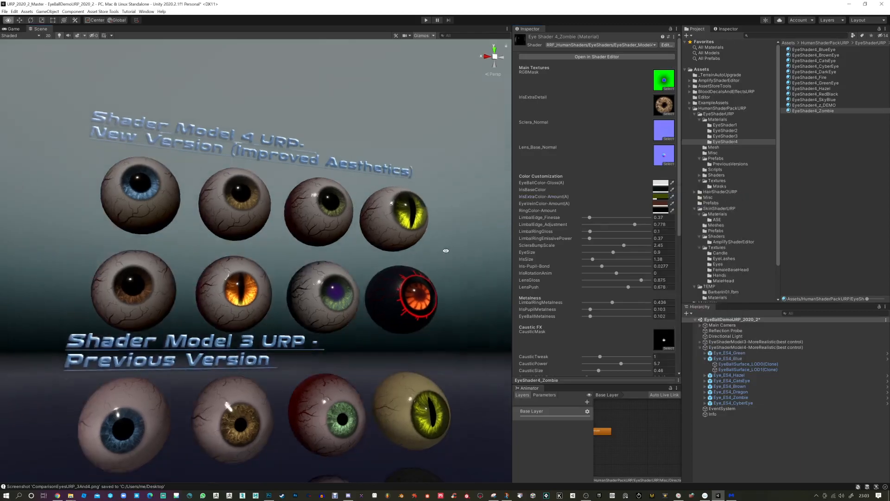
Tint the Zombie material's EyeBallColor-Gloss pale green with RGB 205, 215, 186.
{"action": "left_click", "coordinate": [661, 184]}
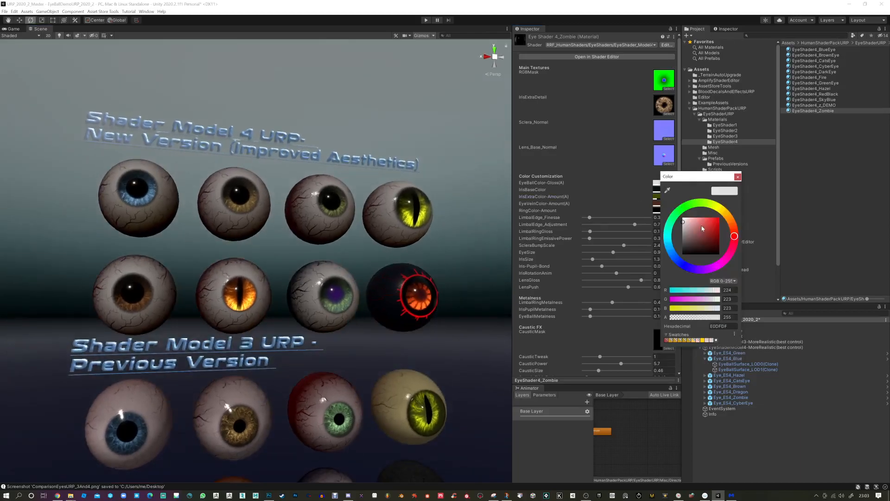
{"action": "mouse_move", "coordinate": [729, 222]}
{"action": "left_mouse_down"}
{"action": "mouse_move", "coordinate": [708, 211]}
{"action": "mouse_move", "coordinate": [688, 226]}
{"action": "left_mouse_up"}
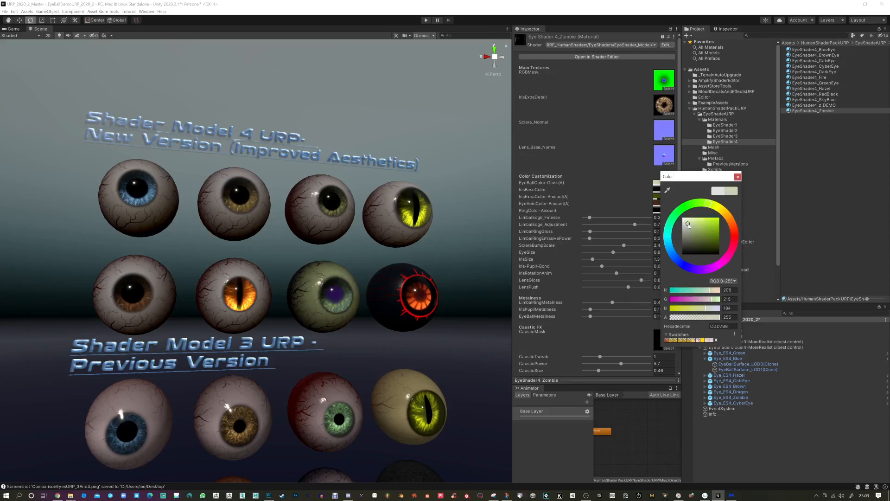
{"action": "left_click", "coordinate": [738, 177]}
{"action": "left_click_drag", "start_coordinate": [429, 290], "coordinate": [408, 240], "text": "alt"}
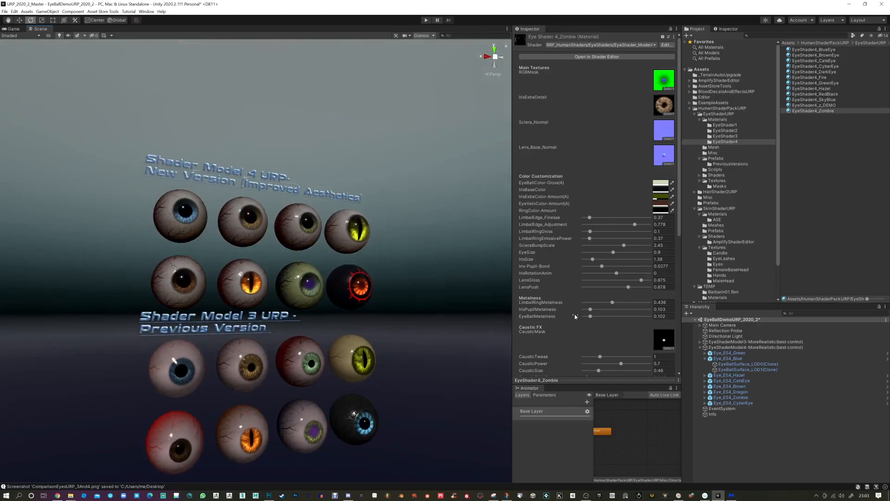
Select the blue Shader Model 3 eye and duplicate its EyeShader3_BlueEye material in the EyeShader3 materials folder.
{"action": "left_click_drag", "start_coordinate": [390, 280], "coordinate": [233, 468], "text": "alt"}
{"action": "middle_click_drag", "start_coordinate": [204, 336], "coordinate": [232, 300]}
{"action": "scroll", "coordinate": [231, 334], "scroll_direction": "up", "scroll_amount": 2}
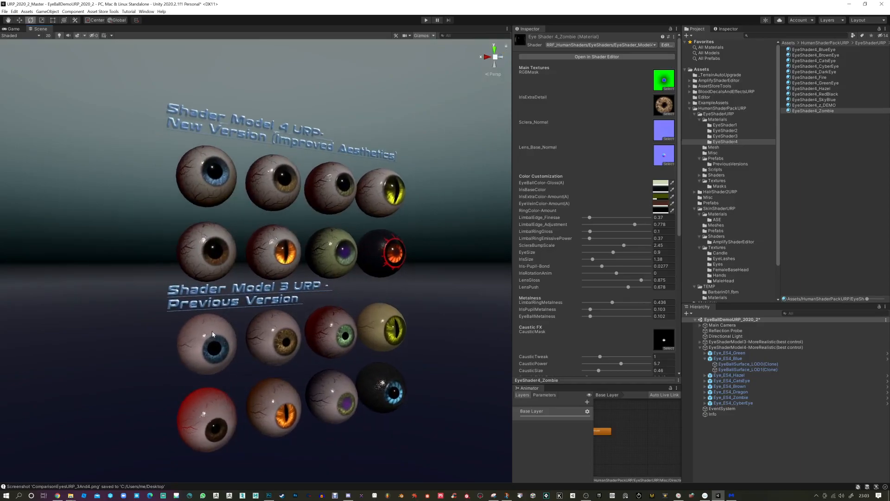
{"action": "left_click", "coordinate": [226, 347]}
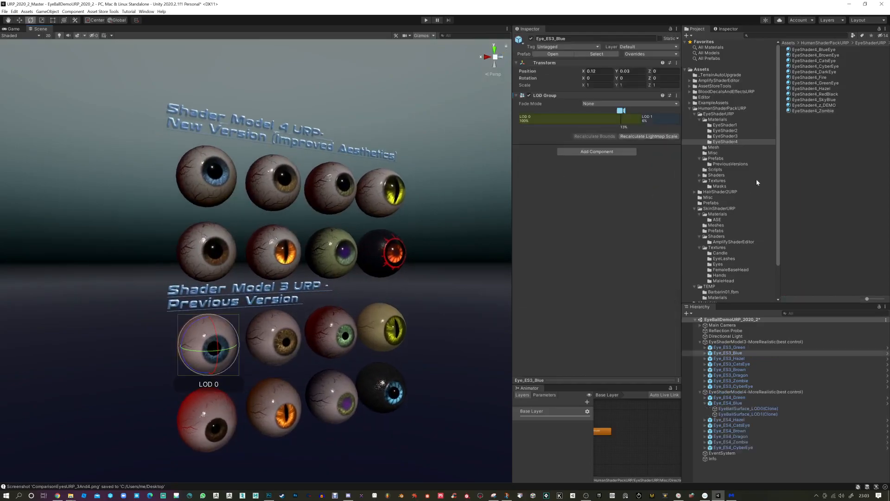
{"action": "left_click", "coordinate": [713, 136]}
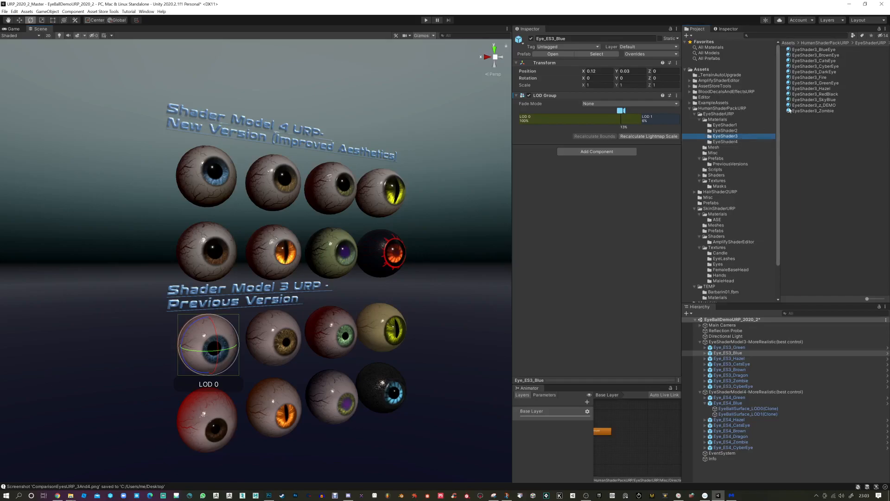
{"action": "left_click", "coordinate": [819, 50]}
{"action": "key", "text": "ctrl+d"}
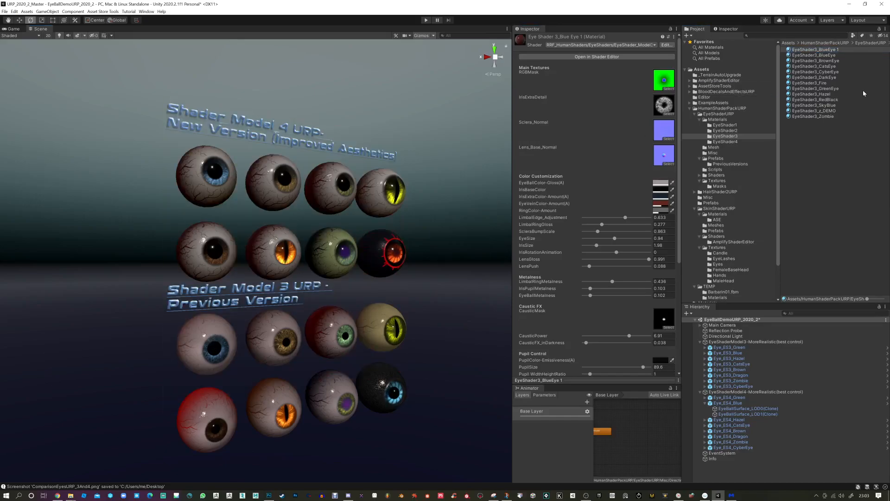
Switch the duplicated EyeShader3_BlueEye 1 material to the RRF_HumanShaders/EyeShaders/EyeShader_Model4URP shader.
{"action": "left_click", "coordinate": [831, 50]}
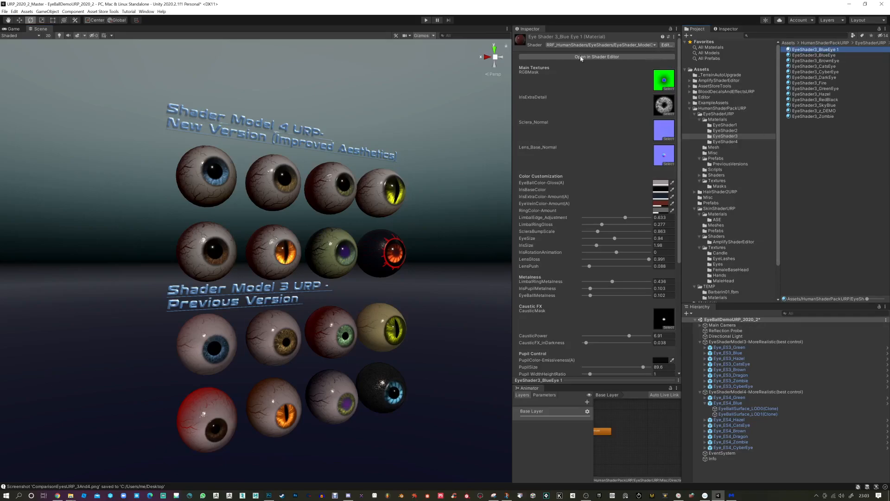
{"action": "left_click_drag", "start_coordinate": [513, 74], "coordinate": [482, 74]}
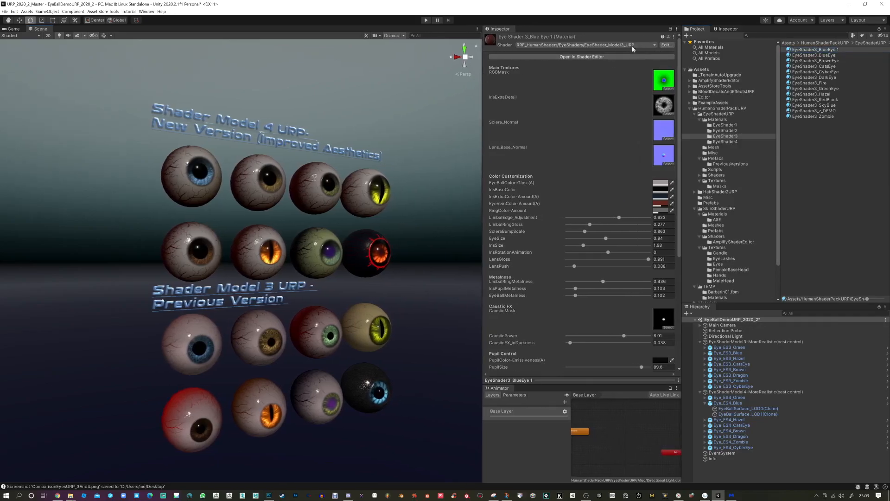
{"action": "left_click", "coordinate": [654, 44]}
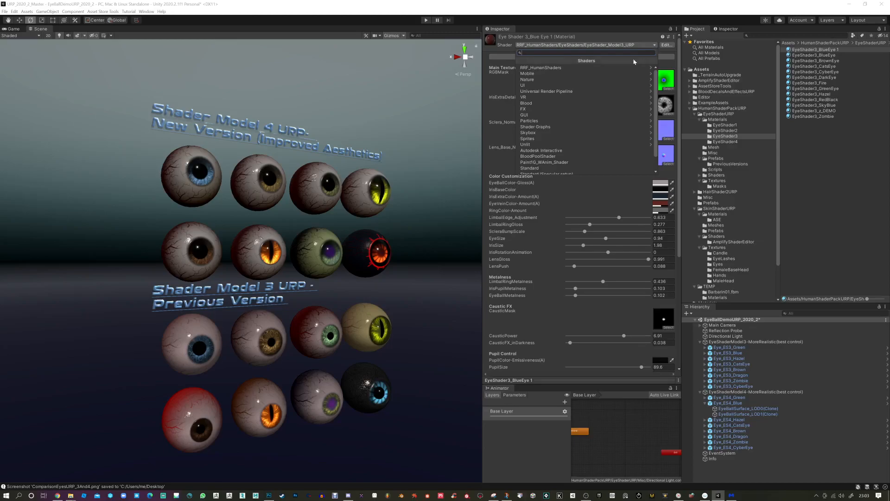
{"action": "left_click", "coordinate": [605, 69]}
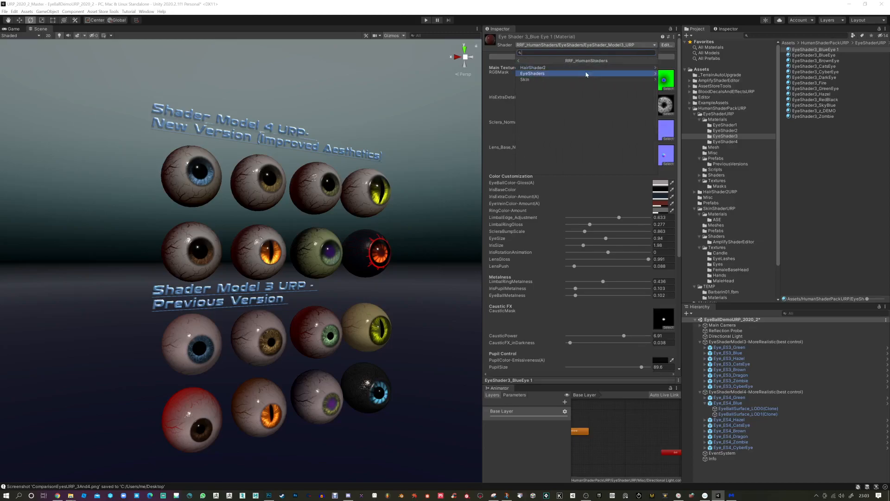
{"action": "left_click", "coordinate": [596, 74]}
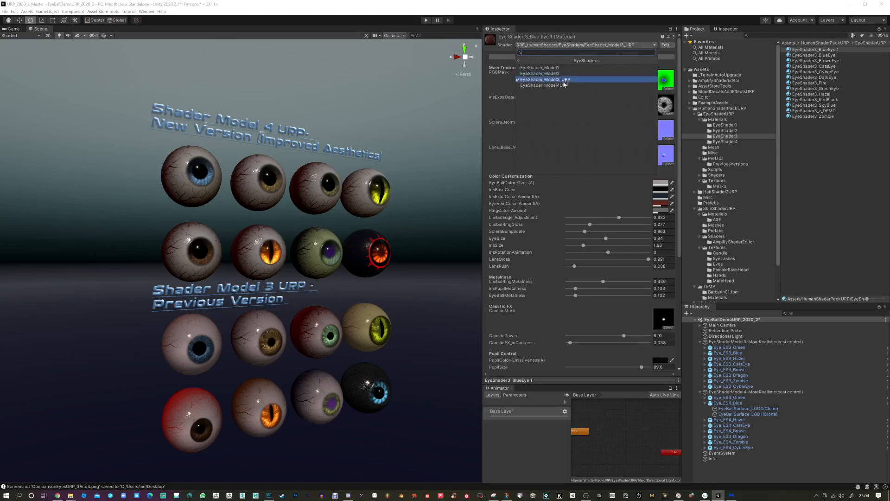
{"action": "left_click", "coordinate": [563, 86]}
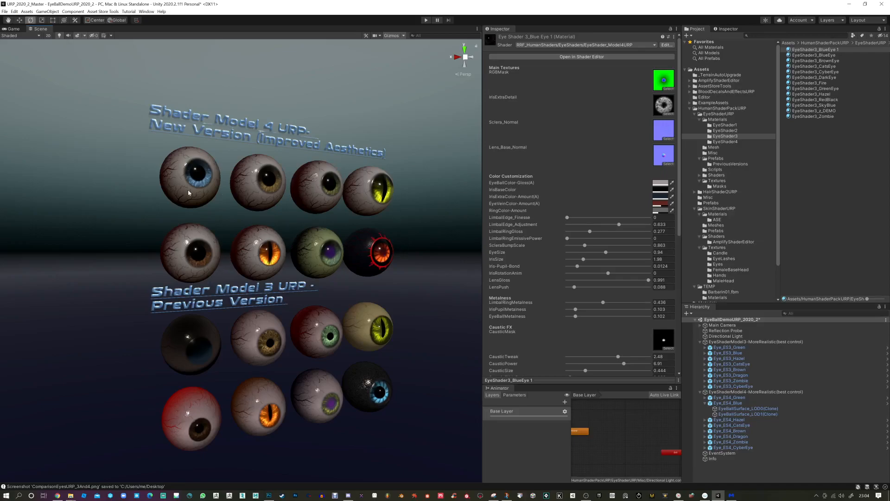
Reapply the EyeShader3_BlueEye material to the blue Shader Model 3 eye and delete the EyeShader3_BlueEye 1 duplicate.
{"action": "left_click", "coordinate": [725, 142]}
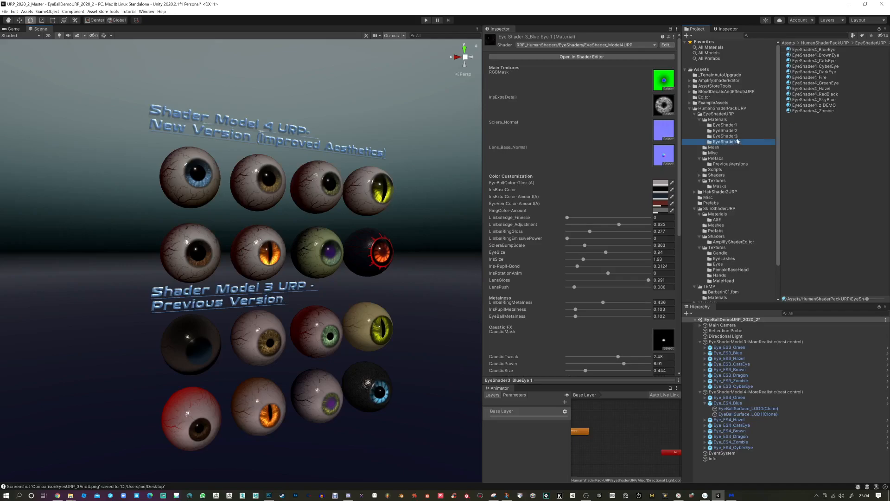
{"action": "left_click", "coordinate": [725, 136]}
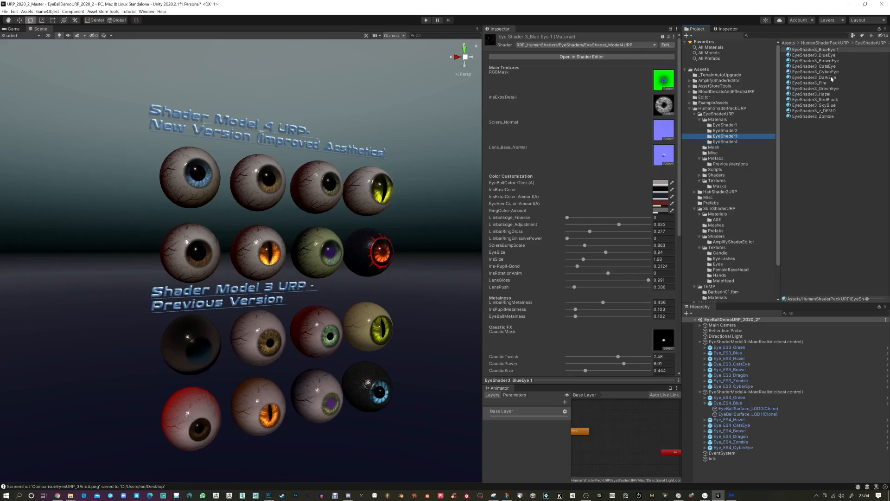
{"action": "left_click_drag", "start_coordinate": [832, 56], "coordinate": [216, 346]}
{"action": "left_click", "coordinate": [812, 50]}
{"action": "key", "text": "Delete"}
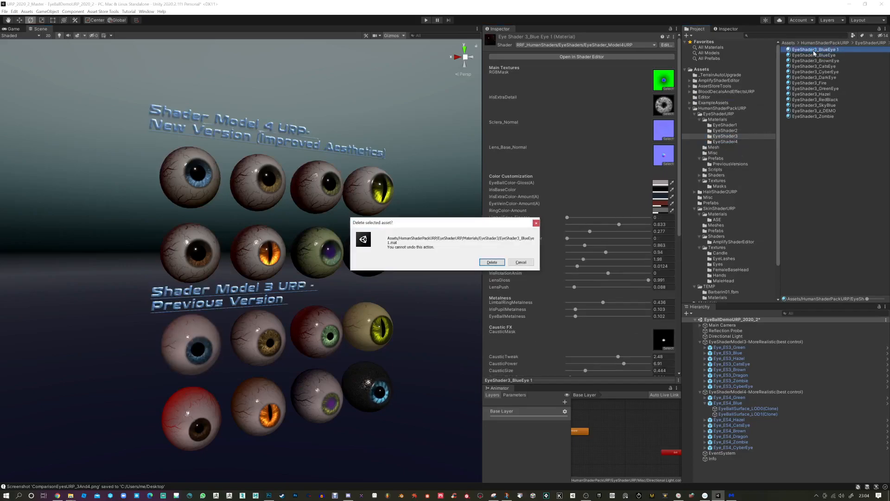
{"action": "left_click", "coordinate": [492, 262]}
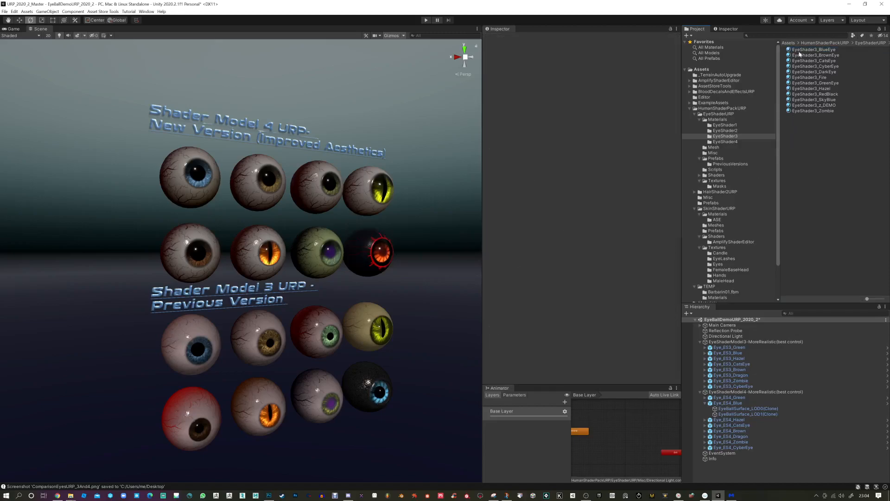
Inspect the EyeShader3_BlueEye material, and rotate the Directional Light so it shines from behind the eyes.
{"action": "left_click", "coordinate": [800, 50]}
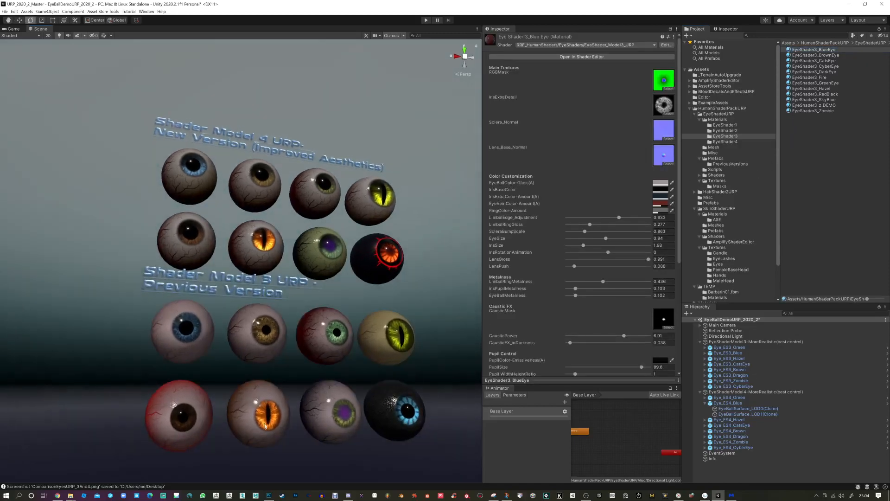
{"action": "left_click_drag", "start_coordinate": [207, 341], "coordinate": [238, 363], "text": "alt"}
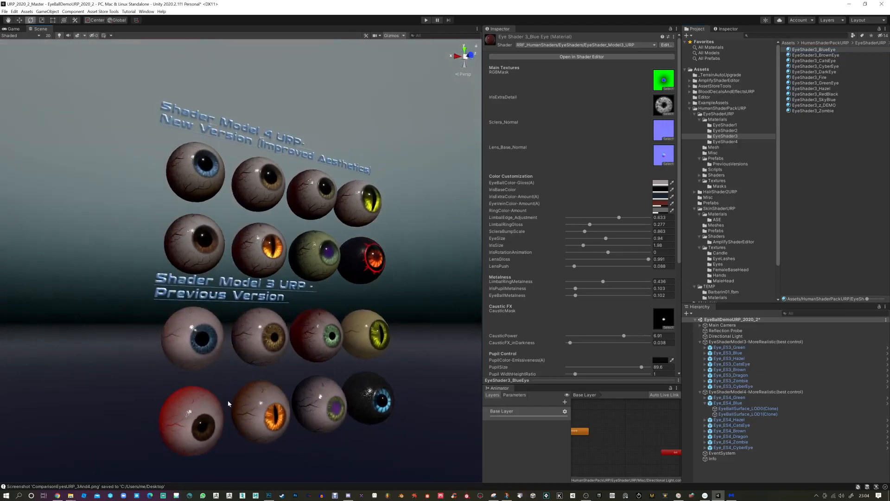
{"action": "left_click_drag", "start_coordinate": [398, 366], "coordinate": [329, 389], "text": "alt"}
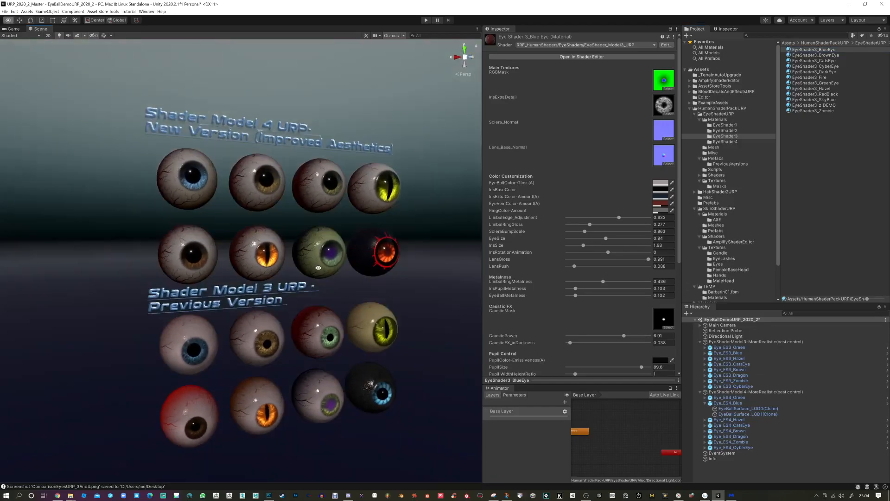
{"action": "middle_click_drag", "start_coordinate": [141, 248], "coordinate": [137, 297]}
{"action": "left_click_drag", "start_coordinate": [137, 297], "coordinate": [179, 290], "text": "alt"}
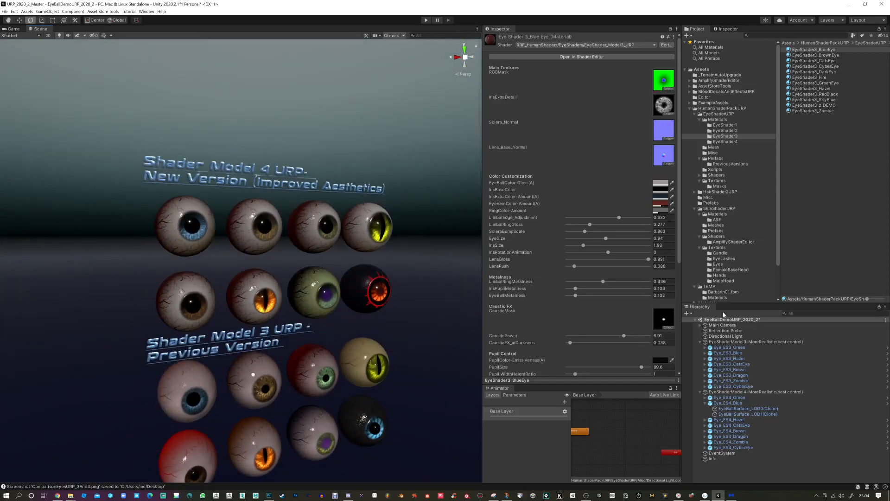
{"action": "left_click", "coordinate": [726, 337]}
{"action": "left_click_drag", "start_coordinate": [447, 230], "coordinate": [482, 206]}
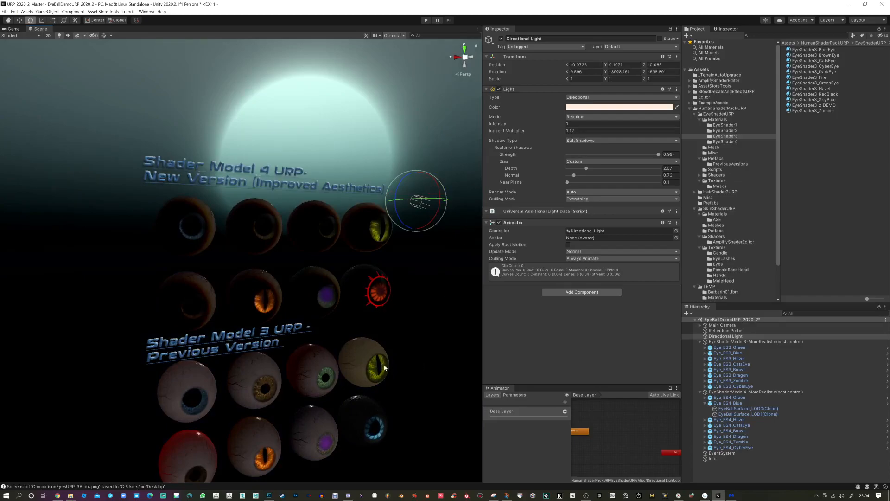
Rotate the Directional Light to illuminate the eyes from the front and above, at an X rotation of about 31.
{"action": "left_click_drag", "start_coordinate": [418, 204], "coordinate": [196, 240]}
{"action": "left_click_drag", "start_coordinate": [413, 229], "coordinate": [384, 244]}
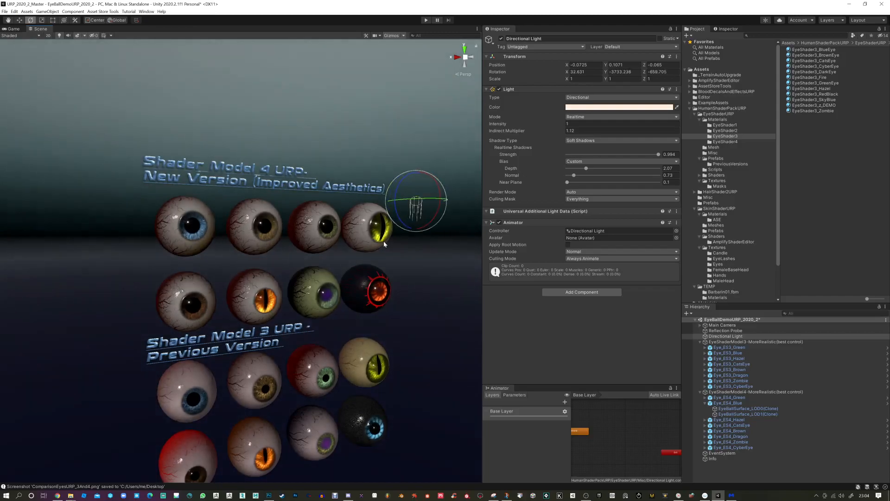
{"action": "left_click_drag", "start_coordinate": [414, 205], "coordinate": [426, 222]}
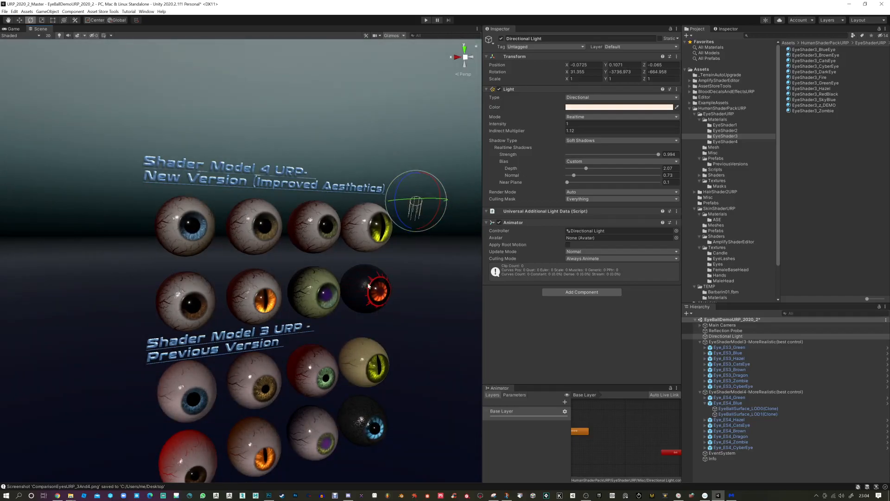
Lower the Directional Light to an X rotation of about 9 and compare both shader versions under it.
{"action": "left_click_drag", "start_coordinate": [423, 226], "coordinate": [440, 190]}
{"action": "scroll", "coordinate": [418, 353], "scroll_direction": "up", "scroll_amount": 2}
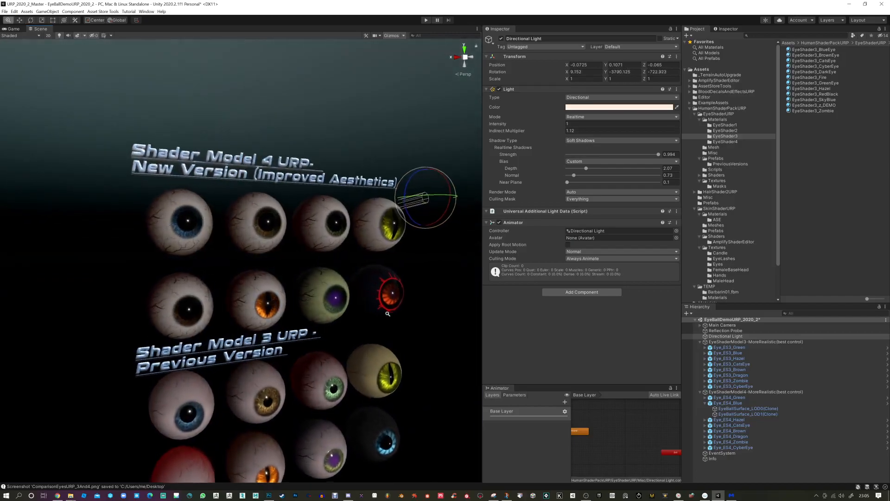
{"action": "left_click_drag", "start_coordinate": [418, 354], "coordinate": [371, 301], "text": "alt"}
{"action": "scroll", "coordinate": [386, 324], "scroll_direction": "down", "scroll_amount": 8}
{"action": "scroll", "coordinate": [385, 353], "scroll_direction": "up", "scroll_amount": 2}
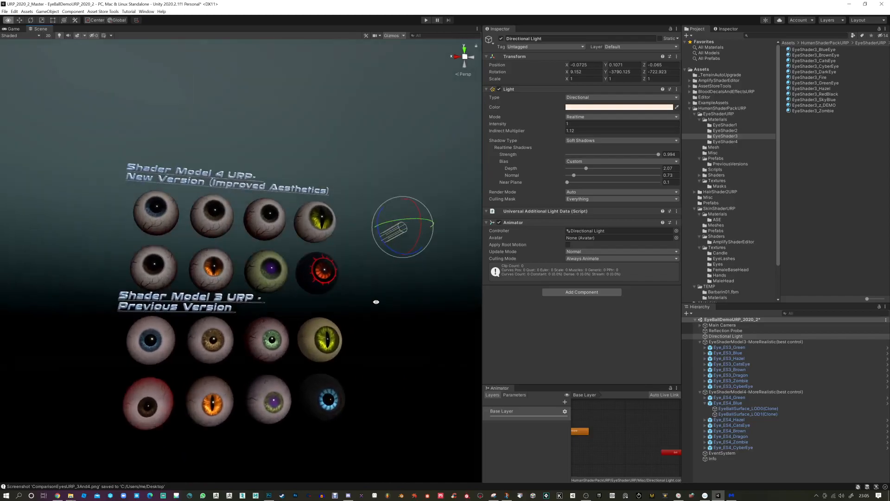